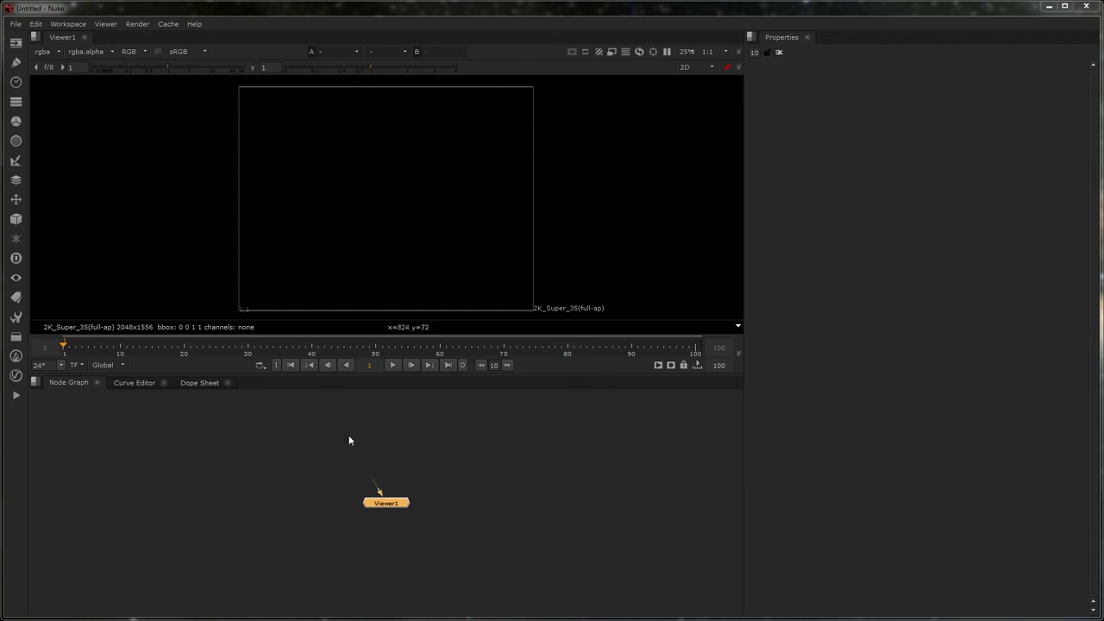
# Load YellowRoom.VRayLighting.exr as a Read node and show it in the Viewer
pyautogui.click(356, 438)
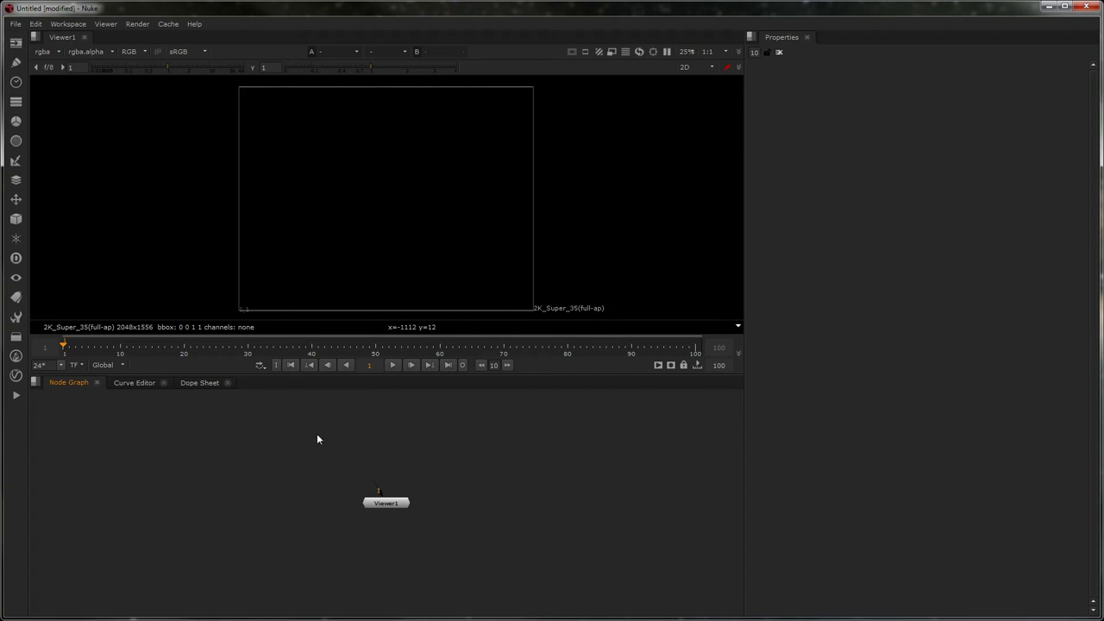
pyautogui.moveTo(316, 469); pyautogui.dragTo(365, 510, button='middle')
pyautogui.scroll(-3, 305, 491)
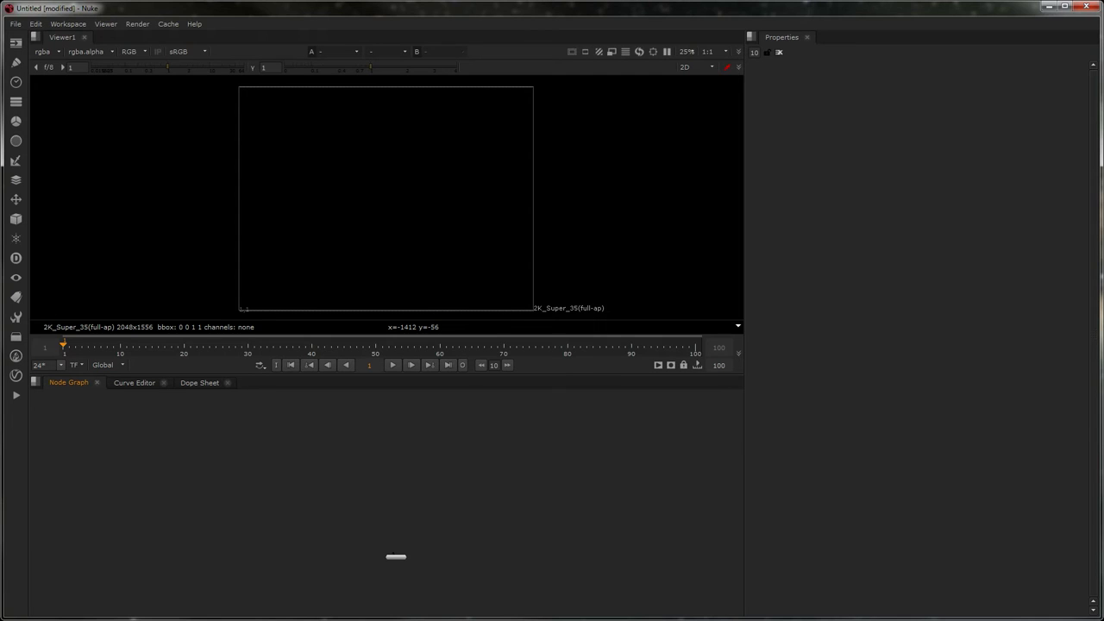
pyautogui.click(87, 121)
pyautogui.press('1')
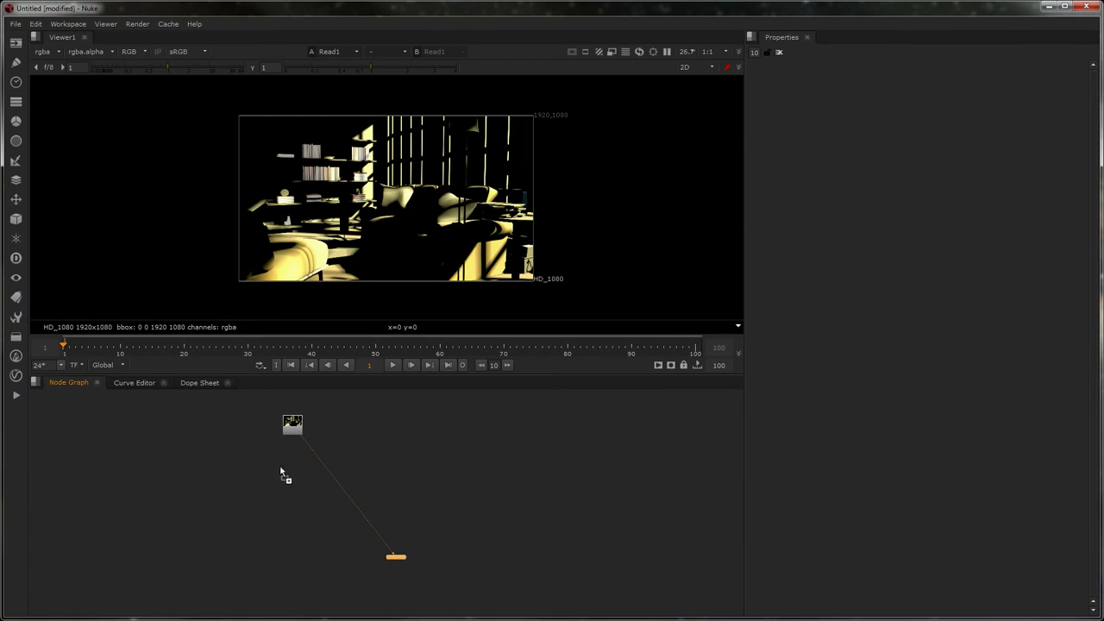
# Add a Read for YellowRoom.VRayGlobalIllumination.exr and give the node graph more room
pyautogui.press('g')
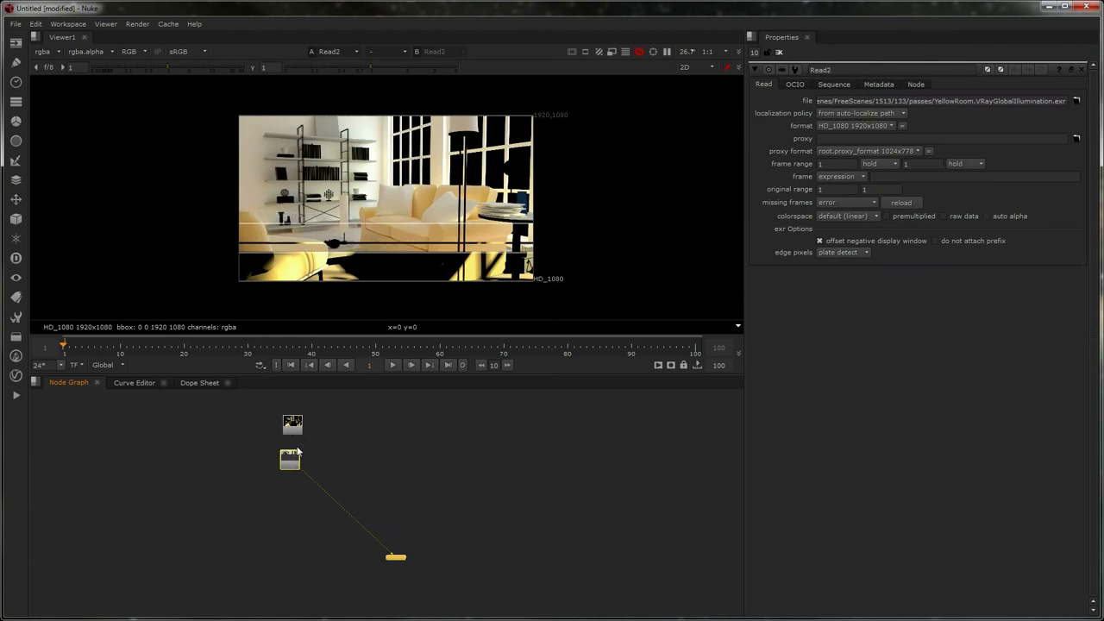
pyautogui.scroll(3, 303, 455)
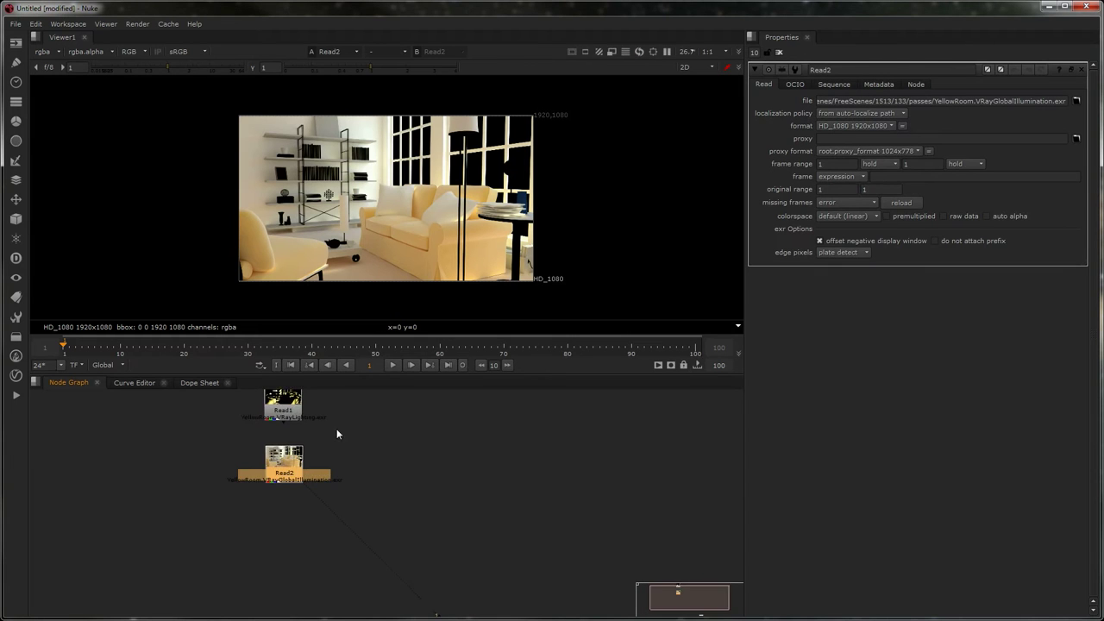
pyautogui.moveTo(337, 434); pyautogui.dragTo(385, 440, button='middle')
pyautogui.scroll(2, 379, 453)
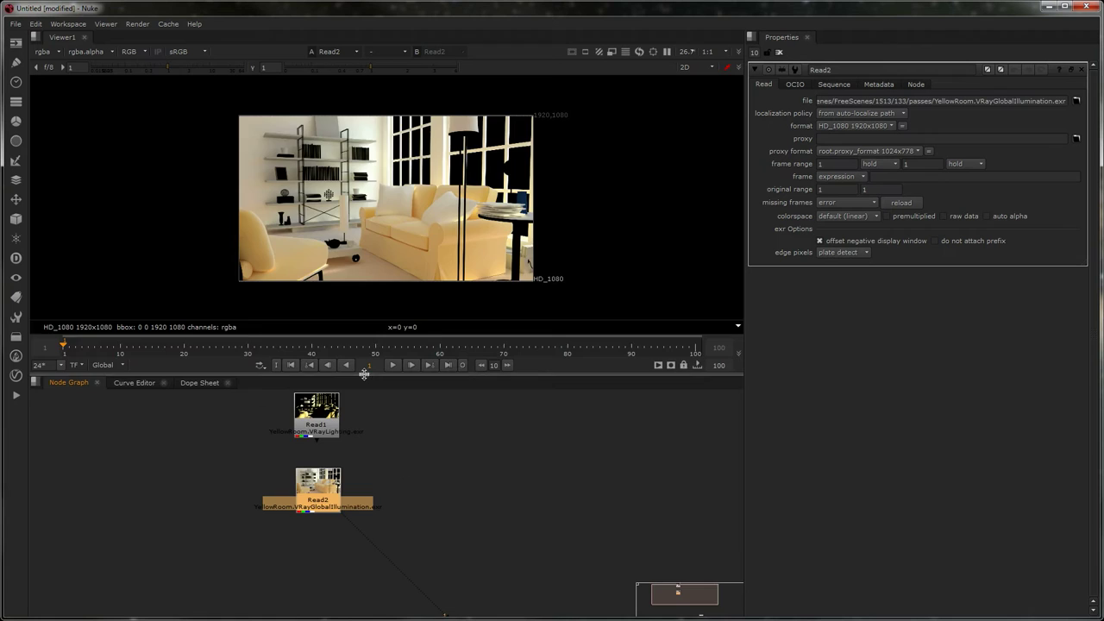
pyautogui.moveTo(366, 375); pyautogui.dragTo(384, 252)
pyautogui.moveTo(387, 332); pyautogui.dragTo(407, 336, button='middle')
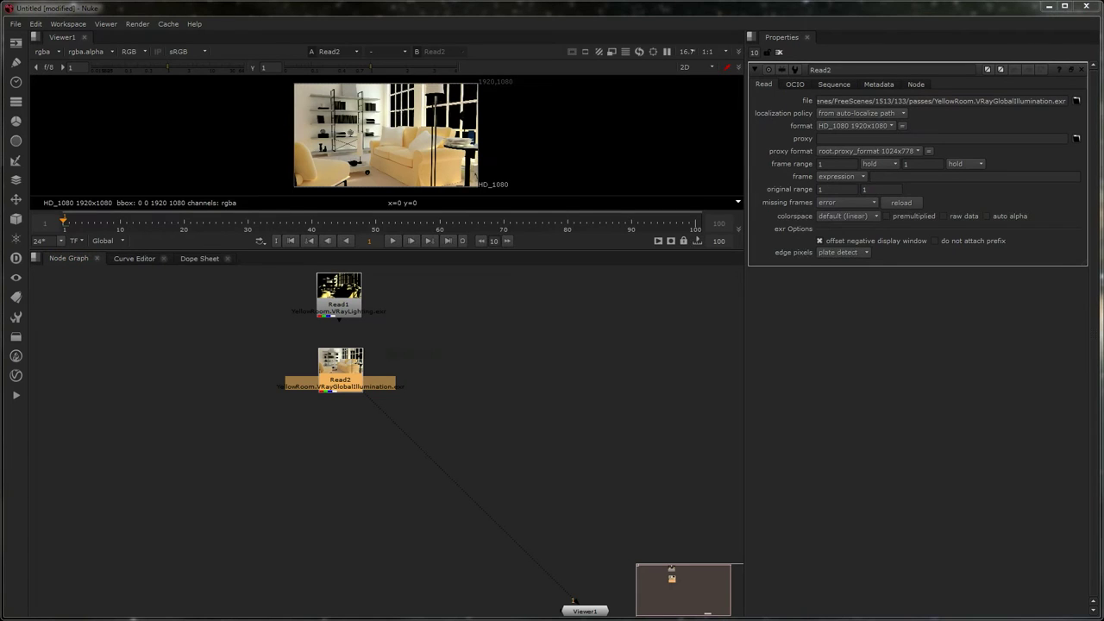
# Bring in the VRayReflection and VRayRefraction reads, stacked, and view the reflection pass
pyautogui.hotkey('ctrl', 'v')
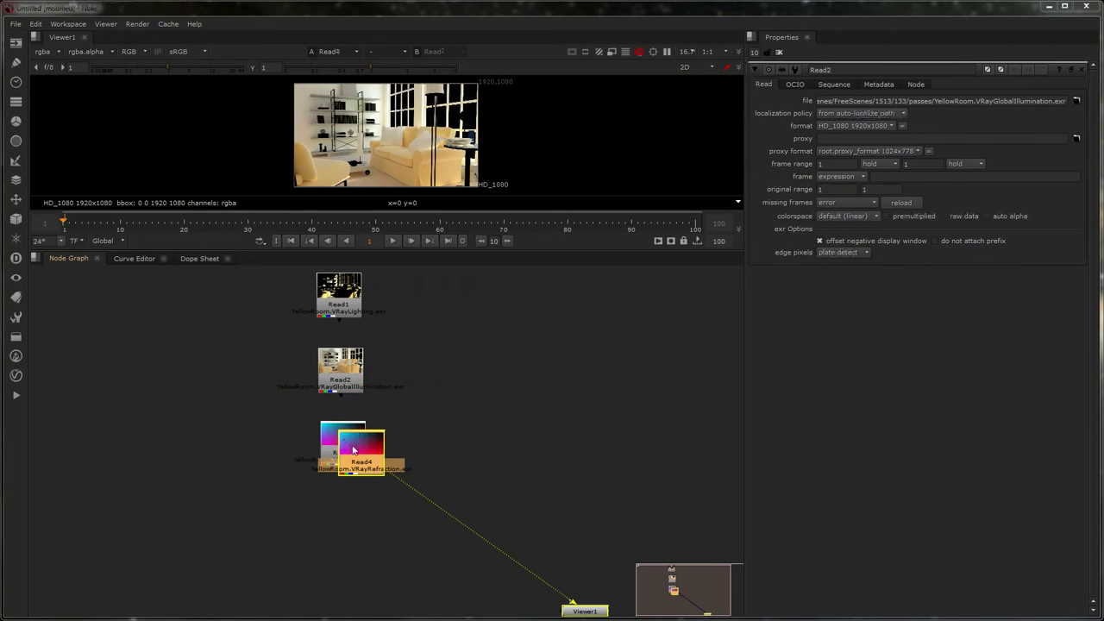
pyautogui.moveTo(356, 464); pyautogui.dragTo(335, 527)
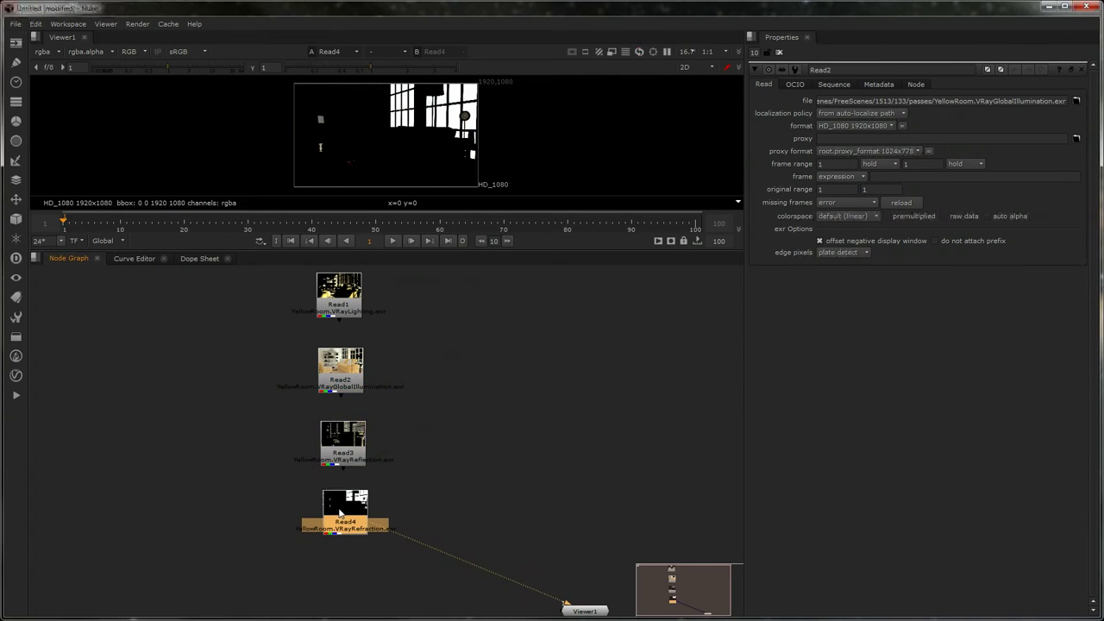
pyautogui.doubleClick(339, 463)
pyautogui.press('1')
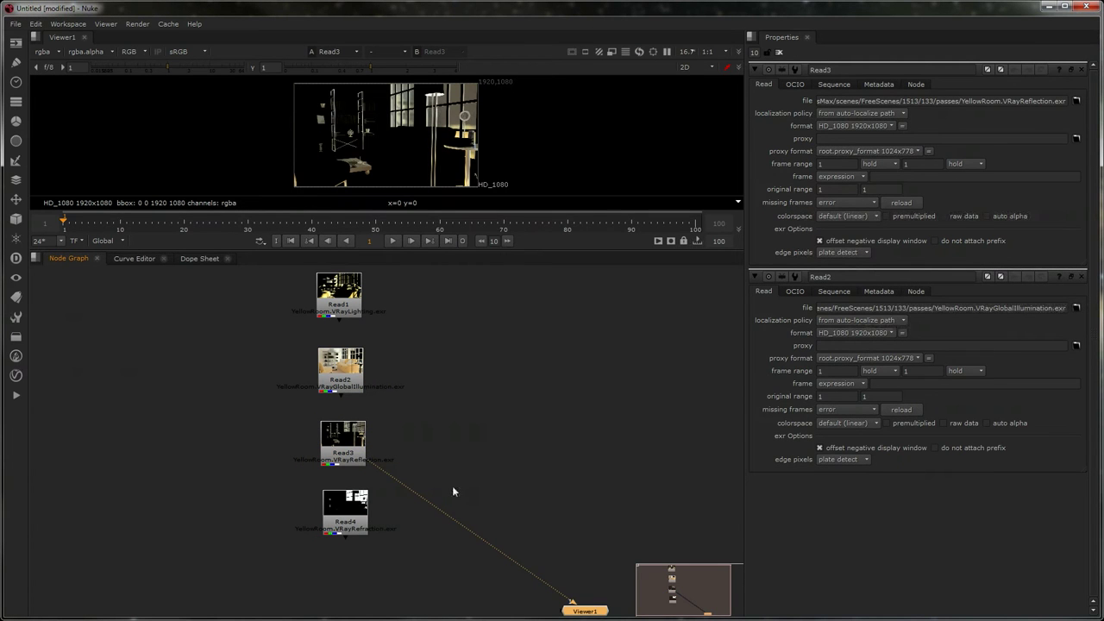
pyautogui.click(256, 459)
# Import YellowRoom.VRaySpecular.exr below the refraction read and delete the stray self-illumination read
pyautogui.moveTo(342, 572); pyautogui.dragTo(343, 573)
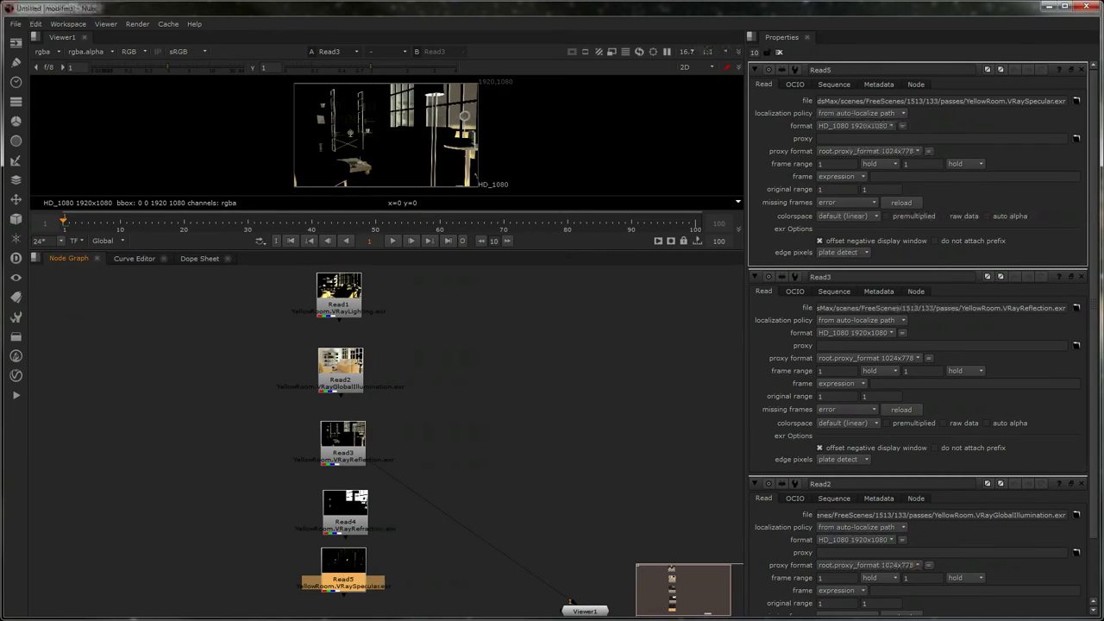
pyautogui.moveTo(187, 476); pyautogui.dragTo(490, 425)
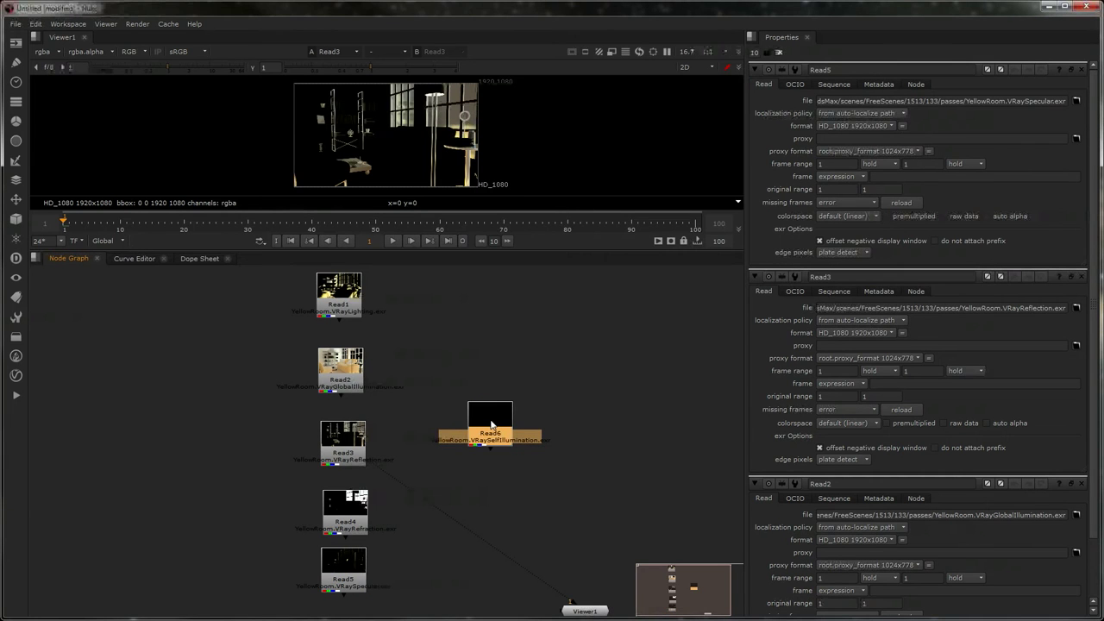
pyautogui.press('Delete')
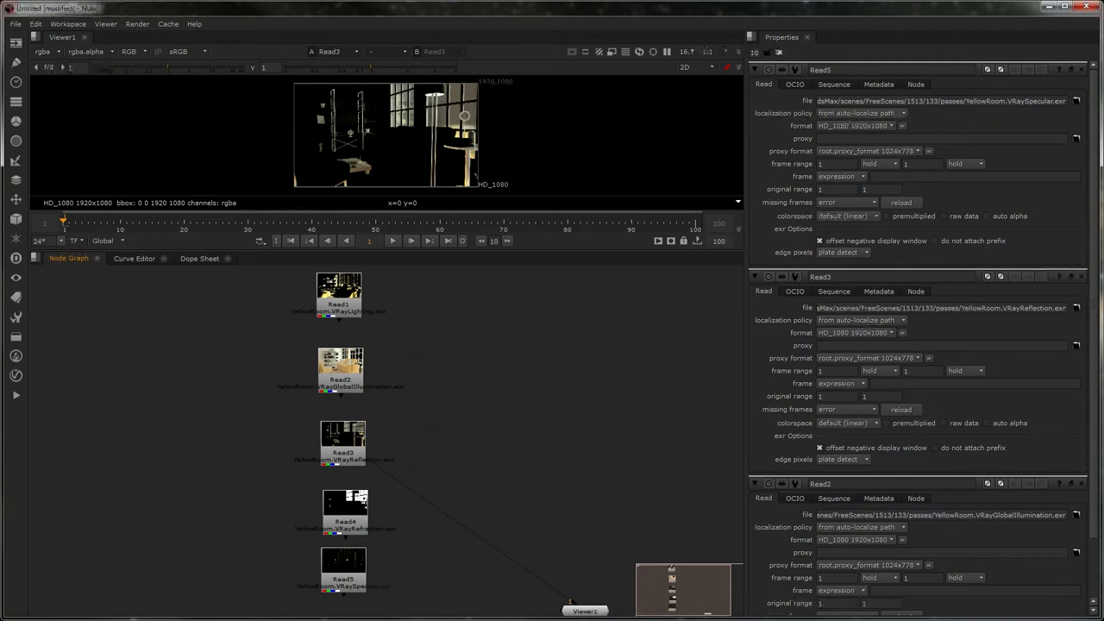
# Add Merge1 with B from Read1 and A from Read2, set it to plus and view it
pyautogui.moveTo(438, 402); pyautogui.dragTo(419, 384, button='middle')
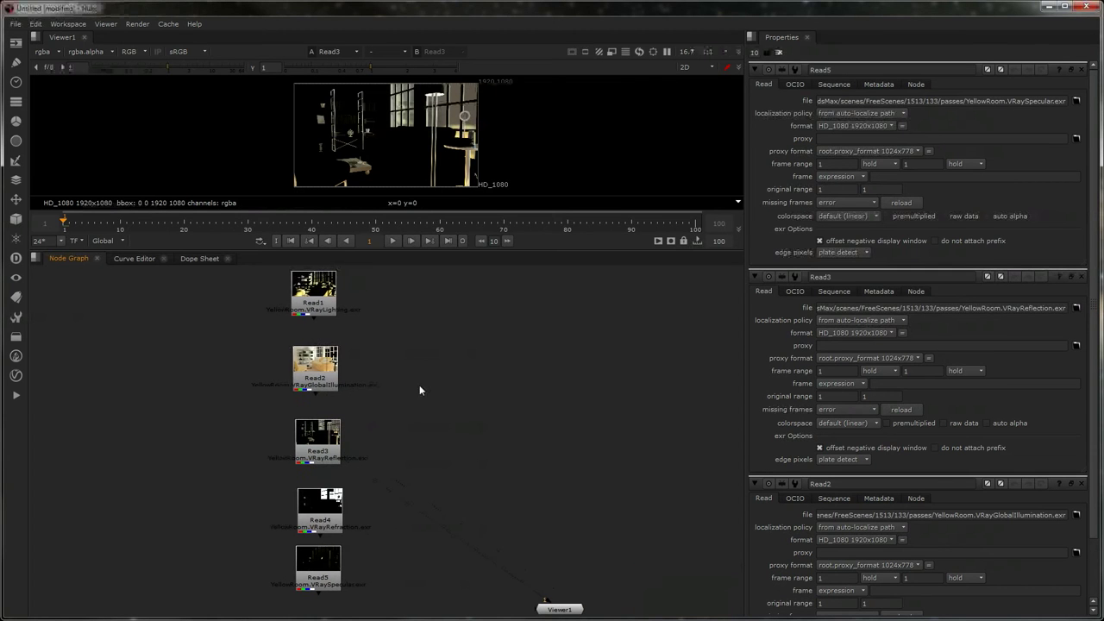
pyautogui.press('m')
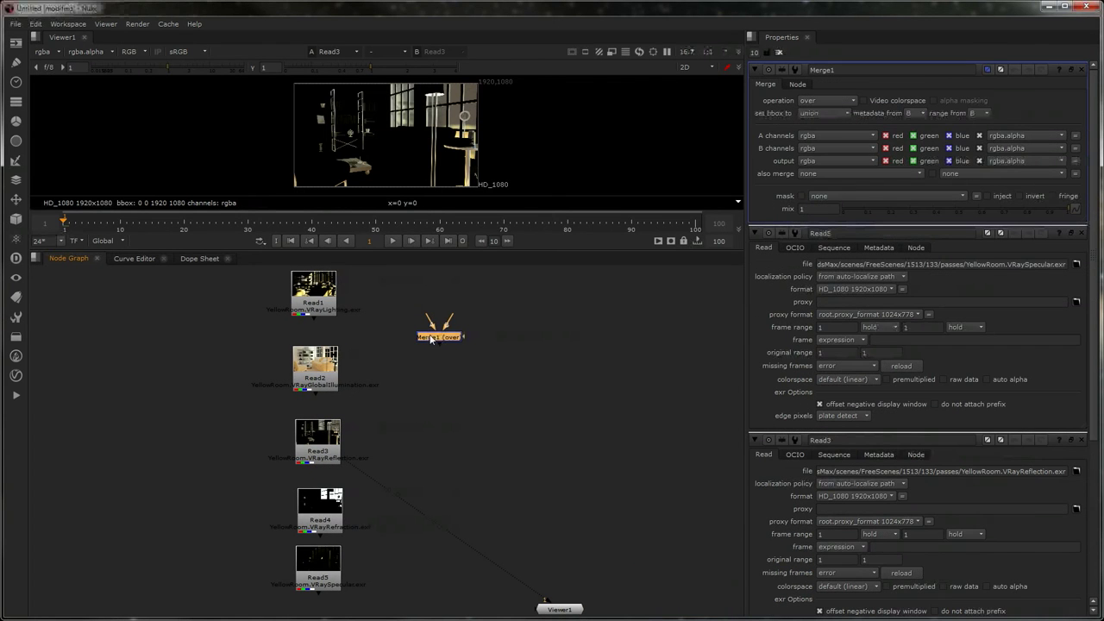
pyautogui.moveTo(430, 323); pyautogui.dragTo(315, 369)
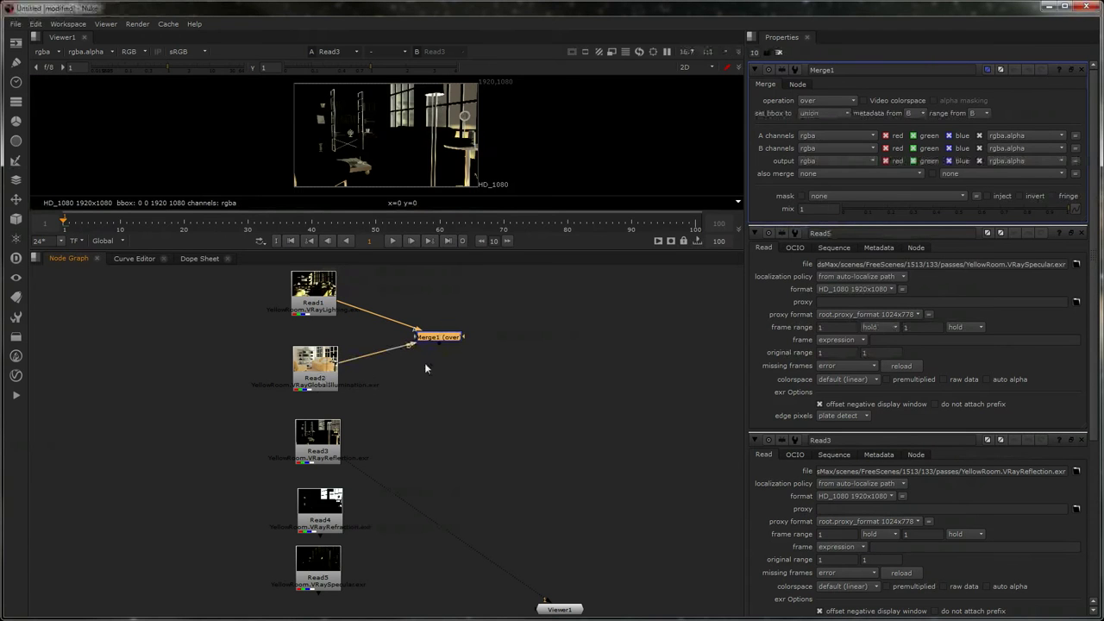
pyautogui.moveTo(435, 337); pyautogui.dragTo(432, 372)
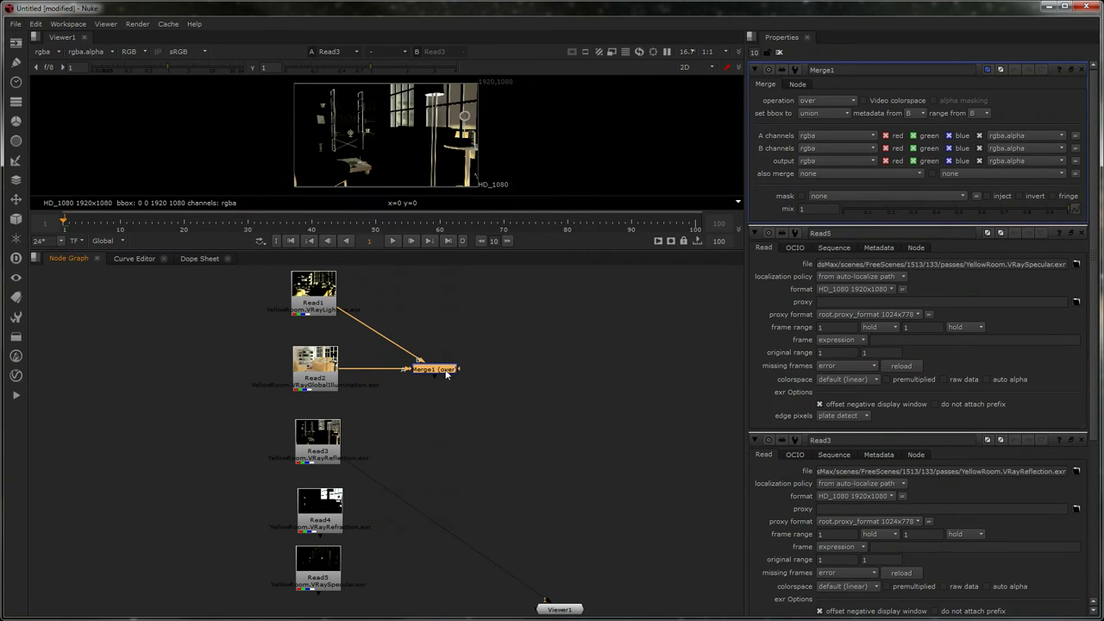
pyautogui.press('1')
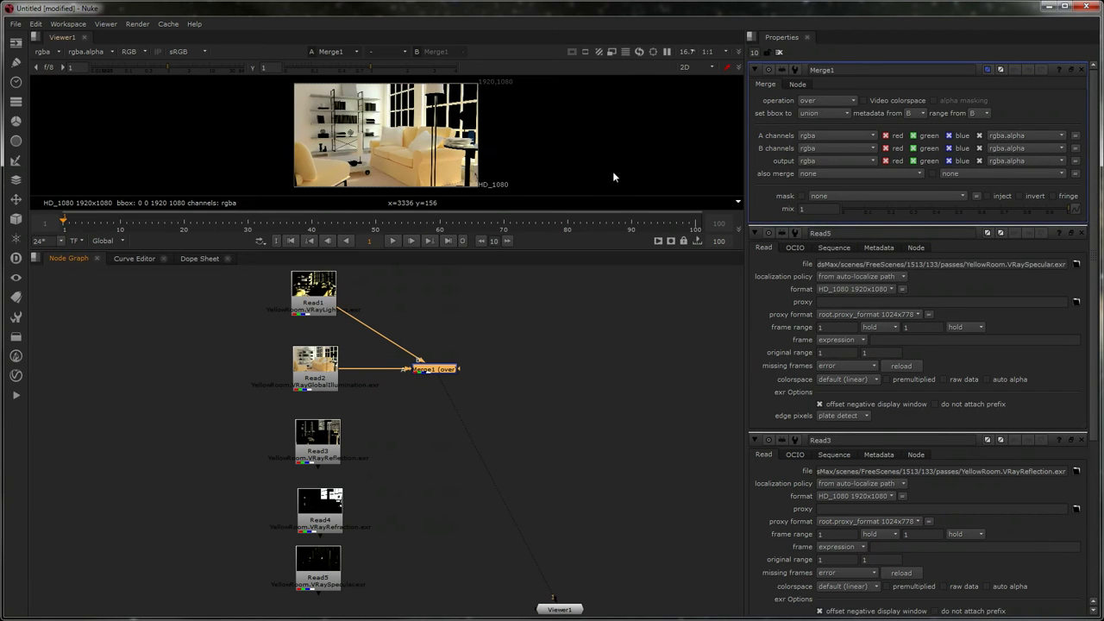
pyautogui.click(817, 101)
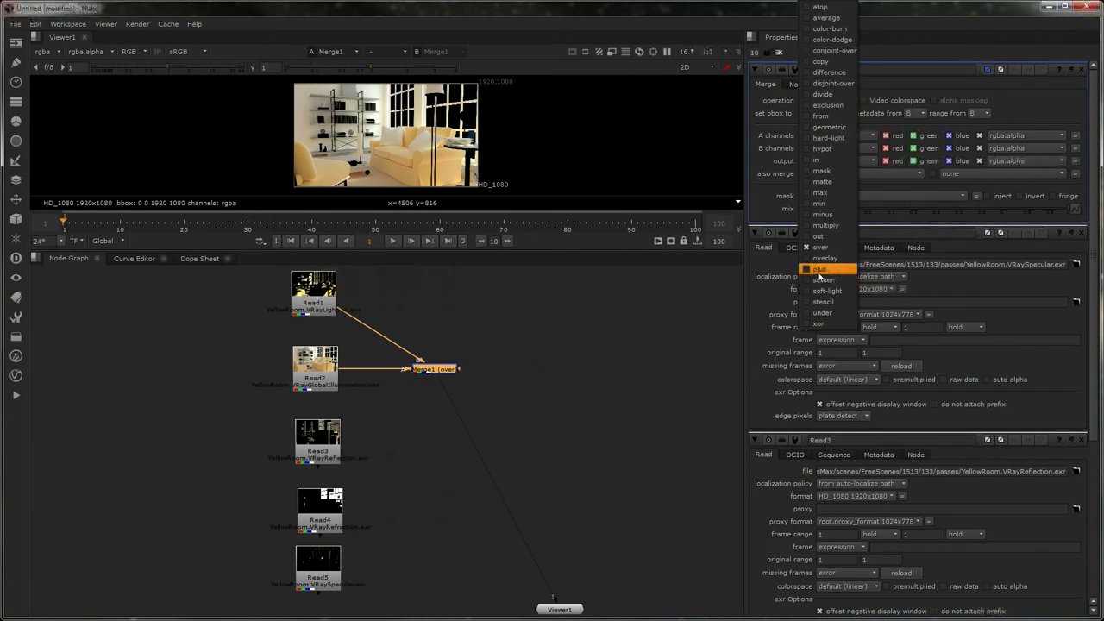
pyautogui.click(819, 270)
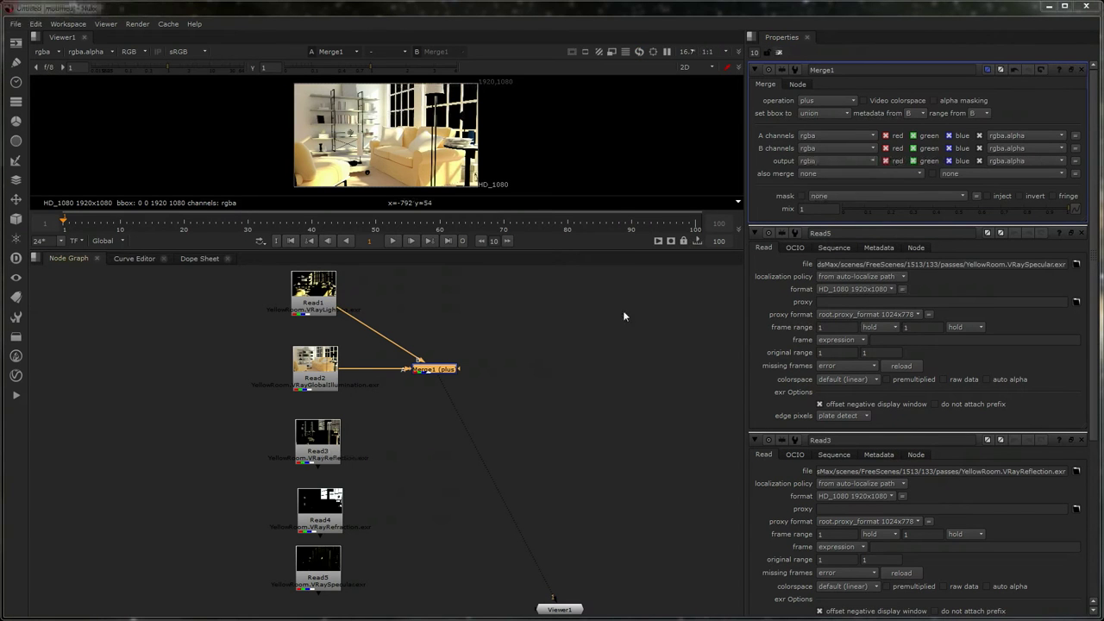
pyautogui.scroll(3, 418, 390)
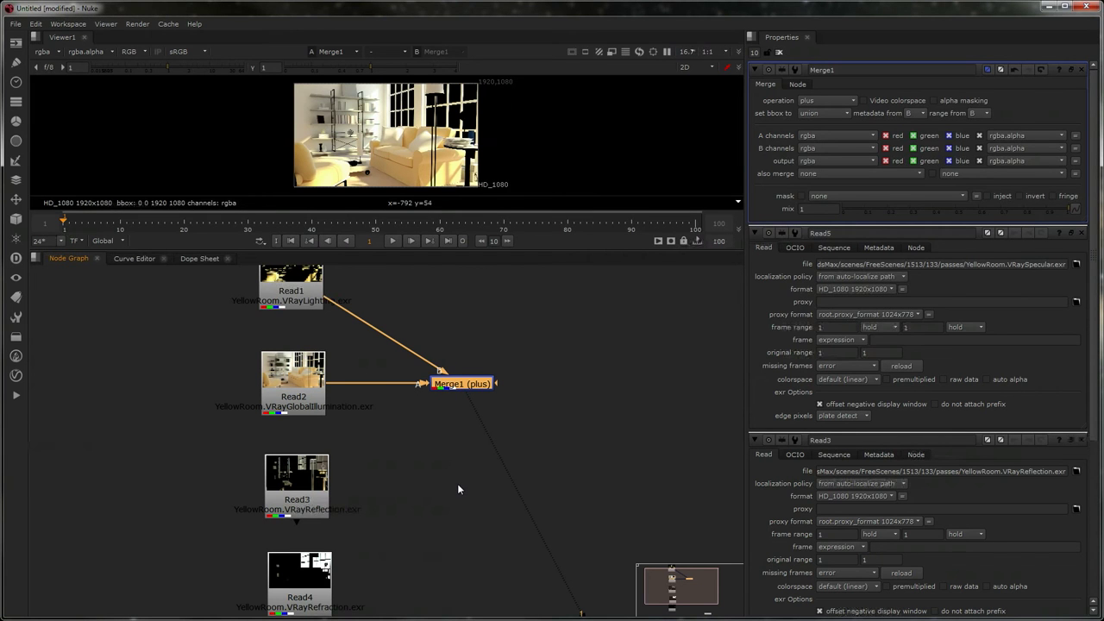
# Add Merge2 below Merge1, feed Read3 into its A input, set it to plus
pyautogui.press('m')
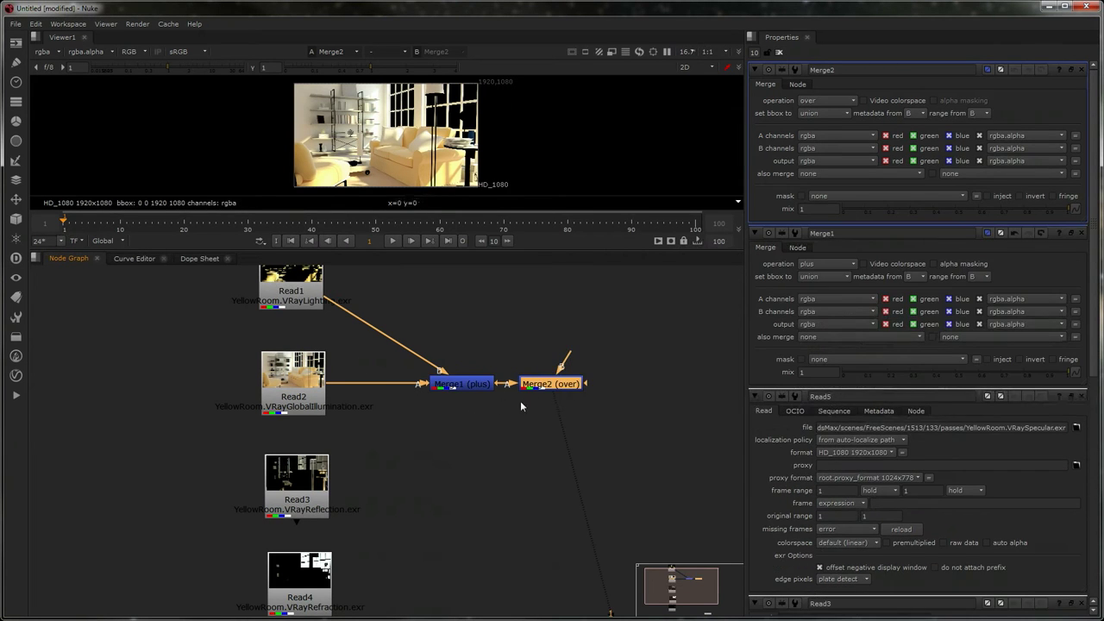
pyautogui.moveTo(542, 390); pyautogui.dragTo(313, 500)
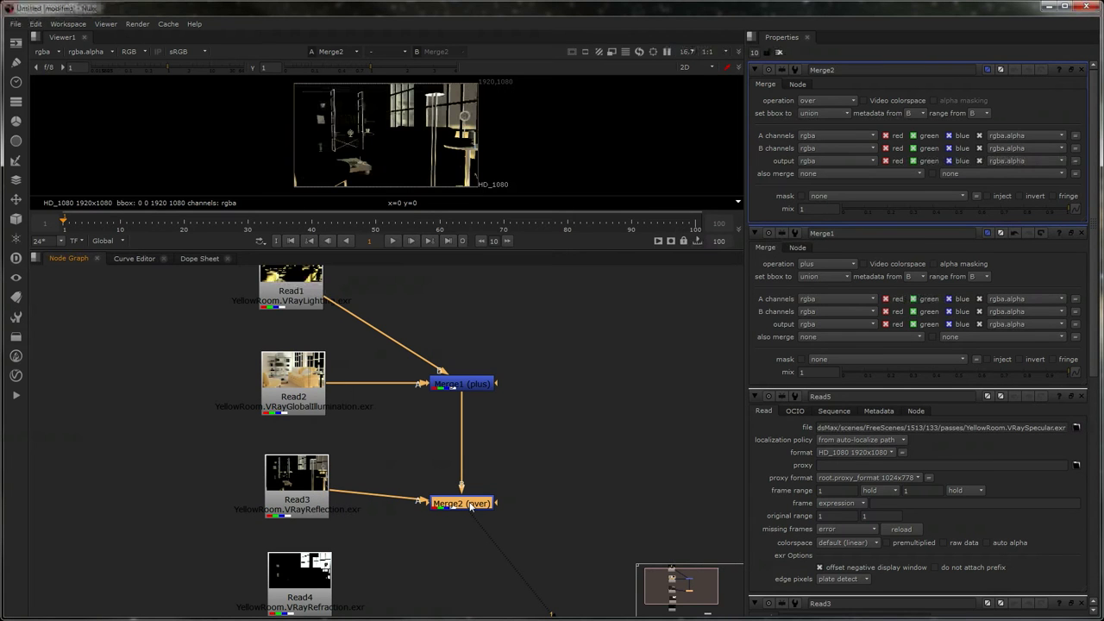
pyautogui.moveTo(470, 509); pyautogui.dragTo(473, 499)
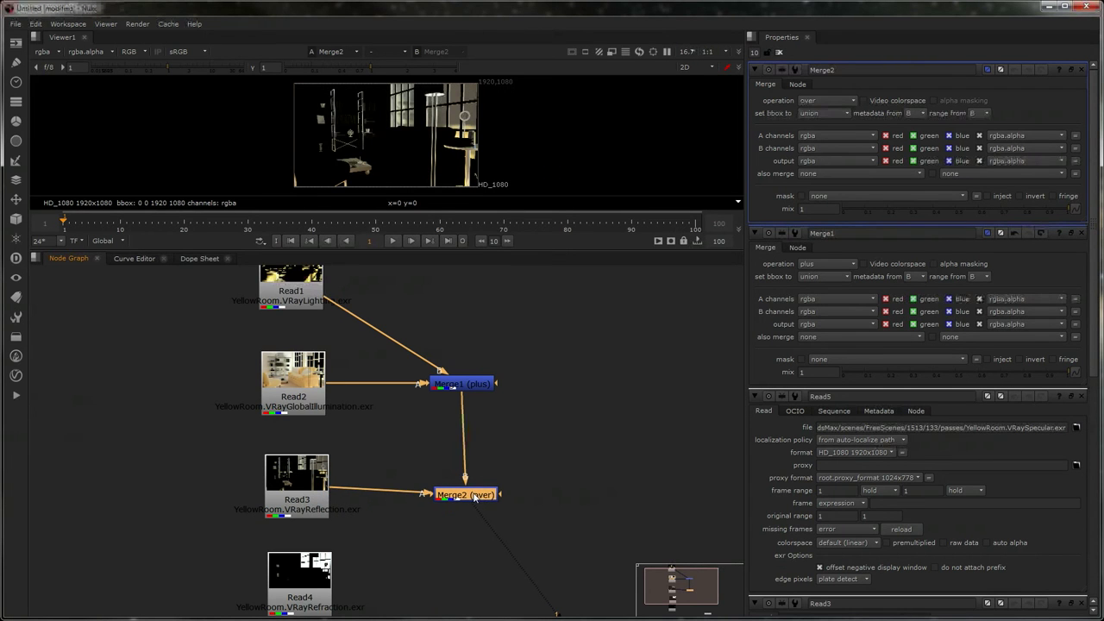
pyautogui.click(829, 100)
pyautogui.click(821, 268)
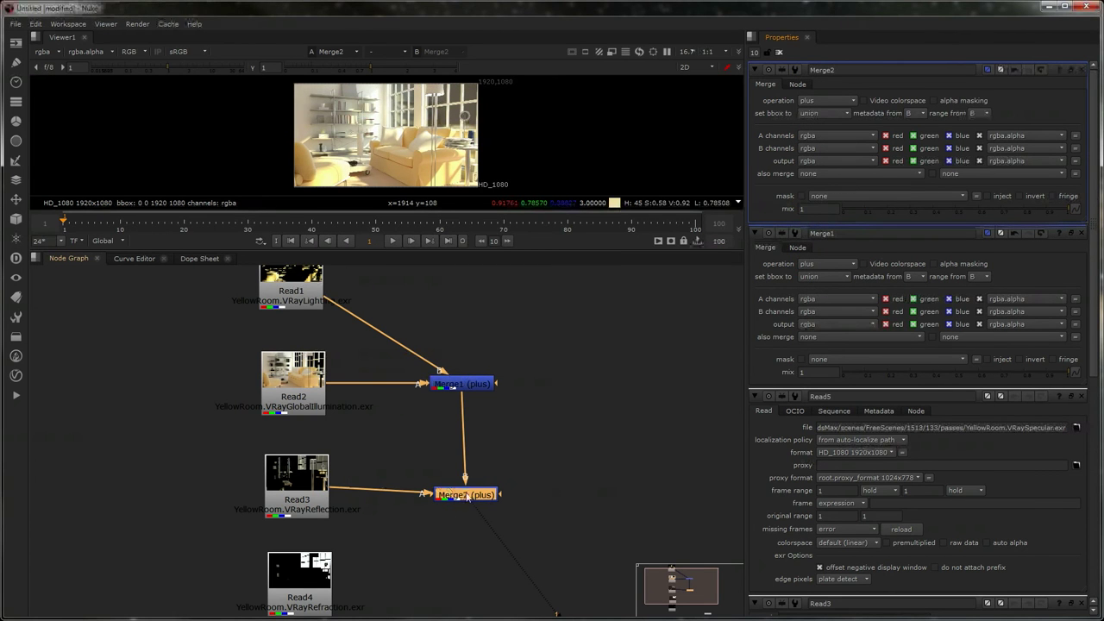
pyautogui.moveTo(473, 496); pyautogui.dragTo(467, 488)
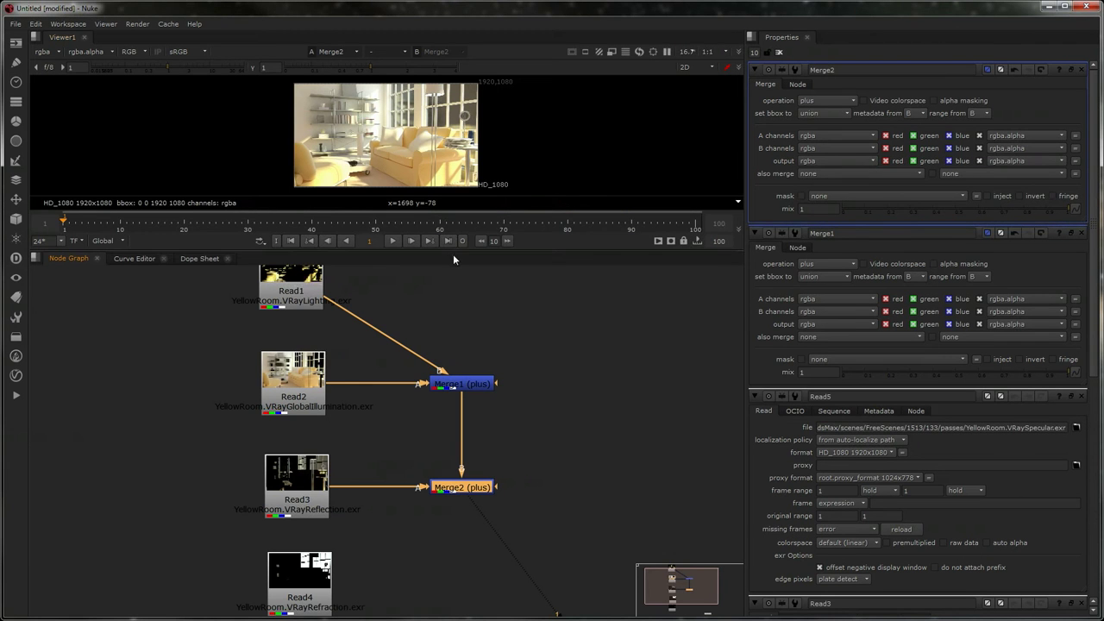
pyautogui.moveTo(452, 251); pyautogui.dragTo(449, 389)
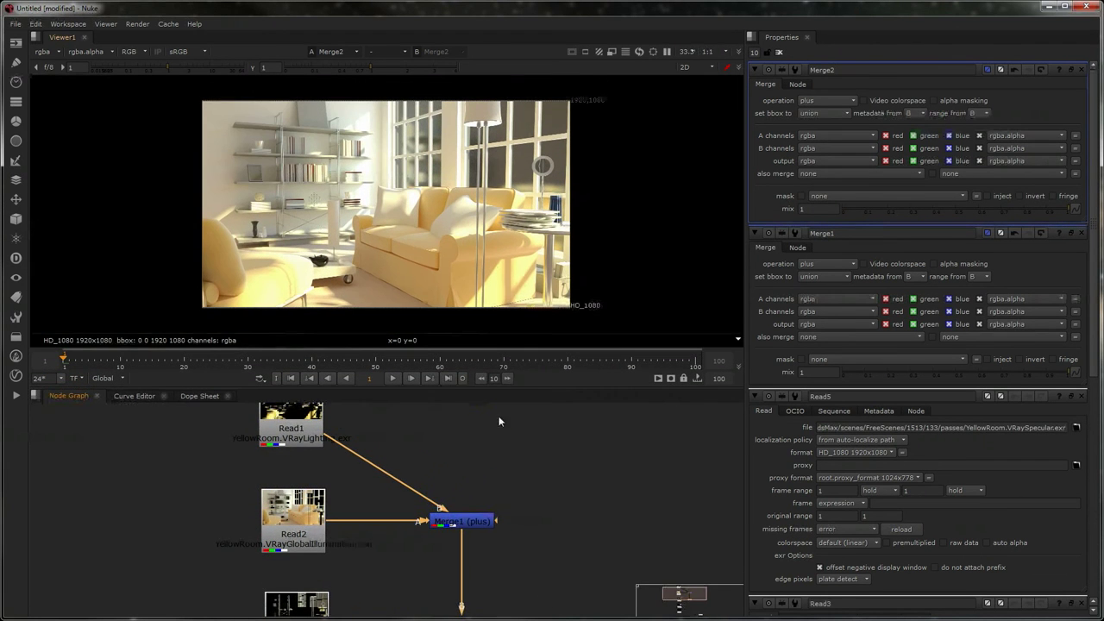
# Add Merge3 combining Merge2 and the refraction read (Read4), set to plus, and view it
pyautogui.scroll(-5, 526, 483)
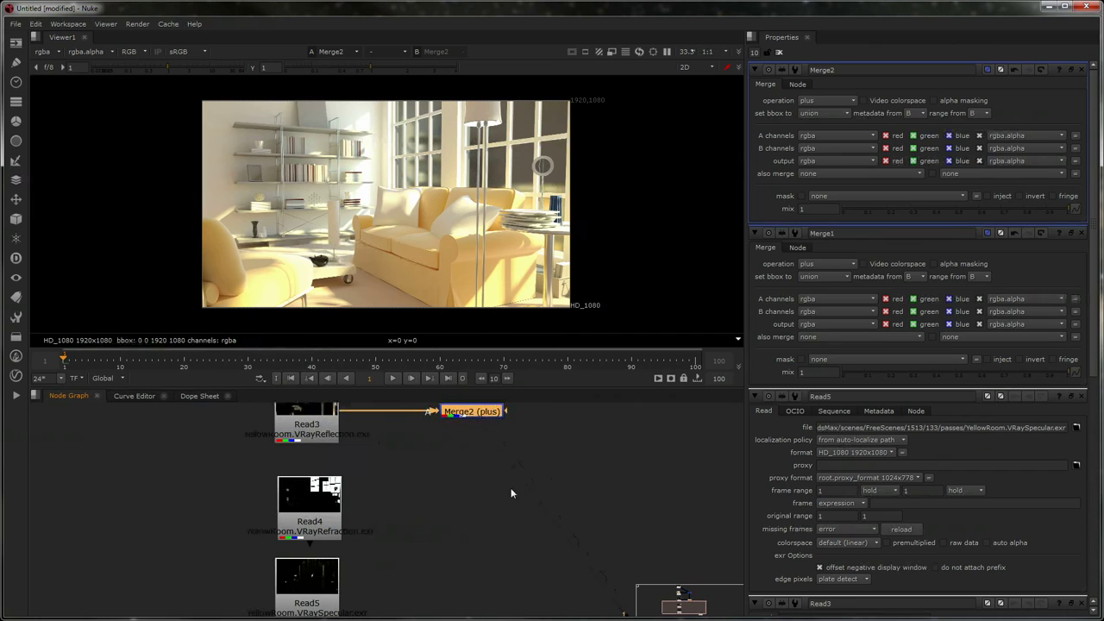
pyautogui.click(466, 465)
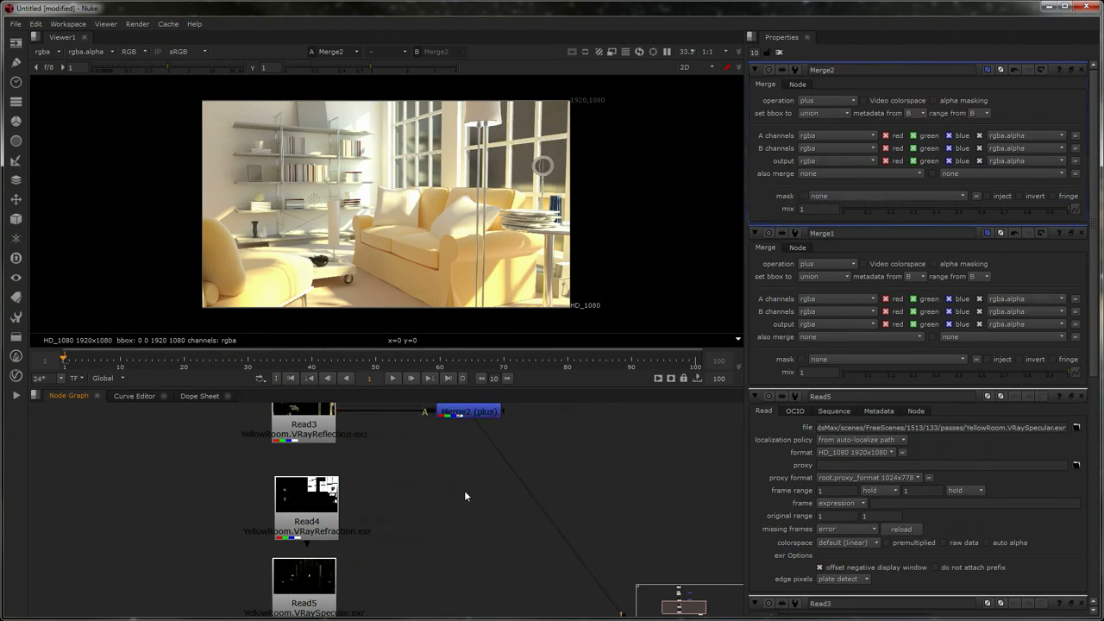
pyautogui.press('m')
pyautogui.moveTo(471, 470); pyautogui.dragTo(468, 413)
pyautogui.moveTo(449, 458); pyautogui.dragTo(349, 508)
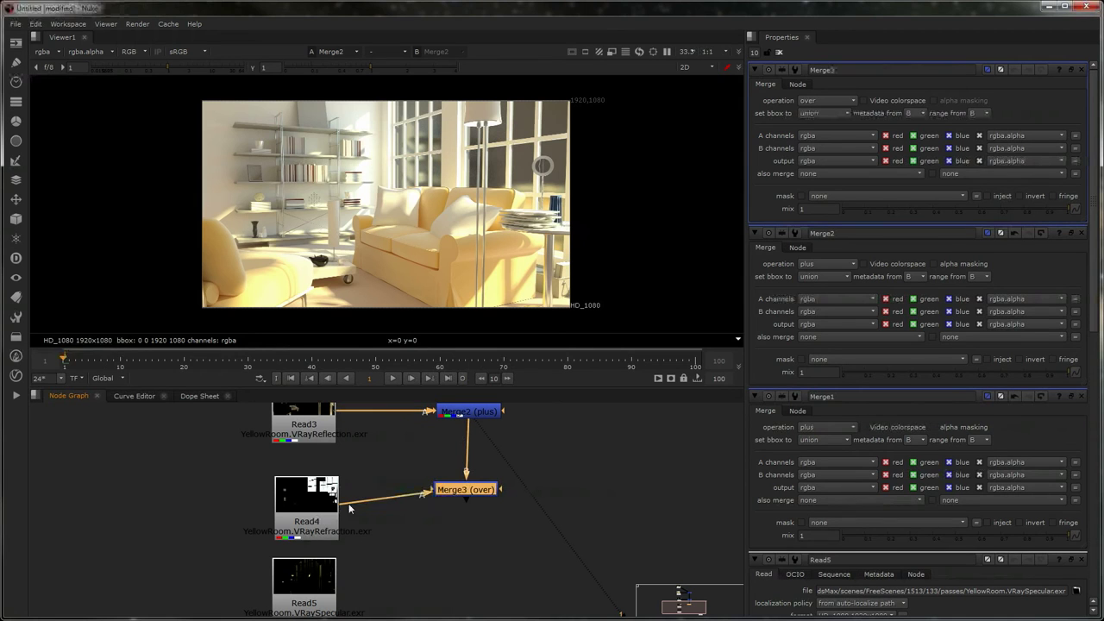
pyautogui.moveTo(463, 493); pyautogui.dragTo(467, 515)
pyautogui.press('1')
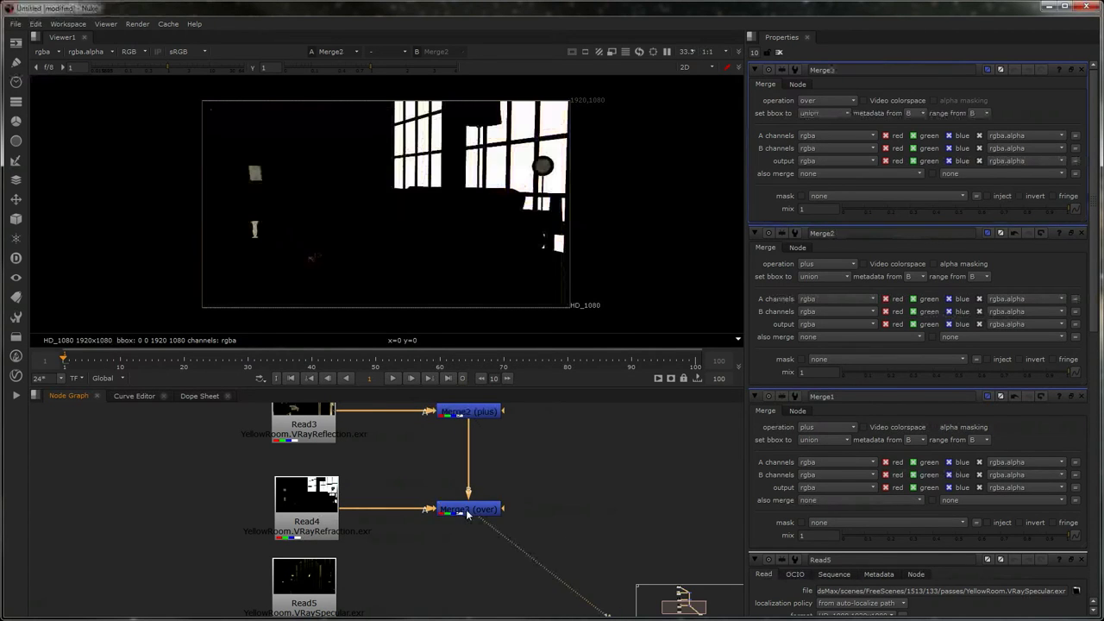
pyautogui.click(821, 101)
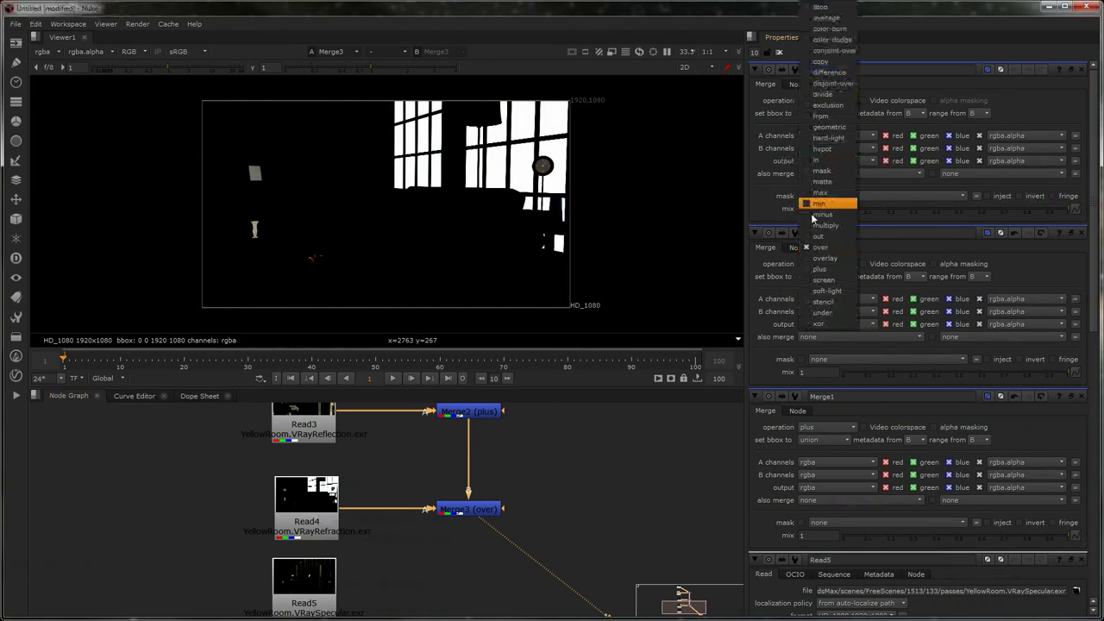
pyautogui.click(820, 263)
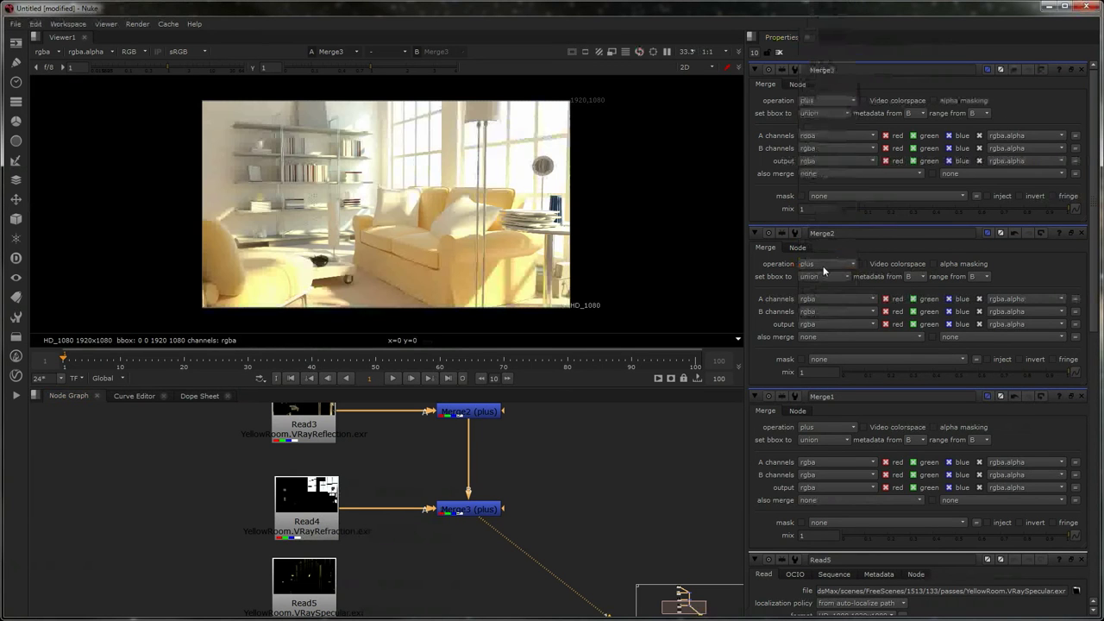
# Add Merge4 combining Merge3 and the specular read (Read5), set to plus, and view it
pyautogui.moveTo(458, 557); pyautogui.dragTo(460, 499, button='middle')
pyautogui.click(469, 521)
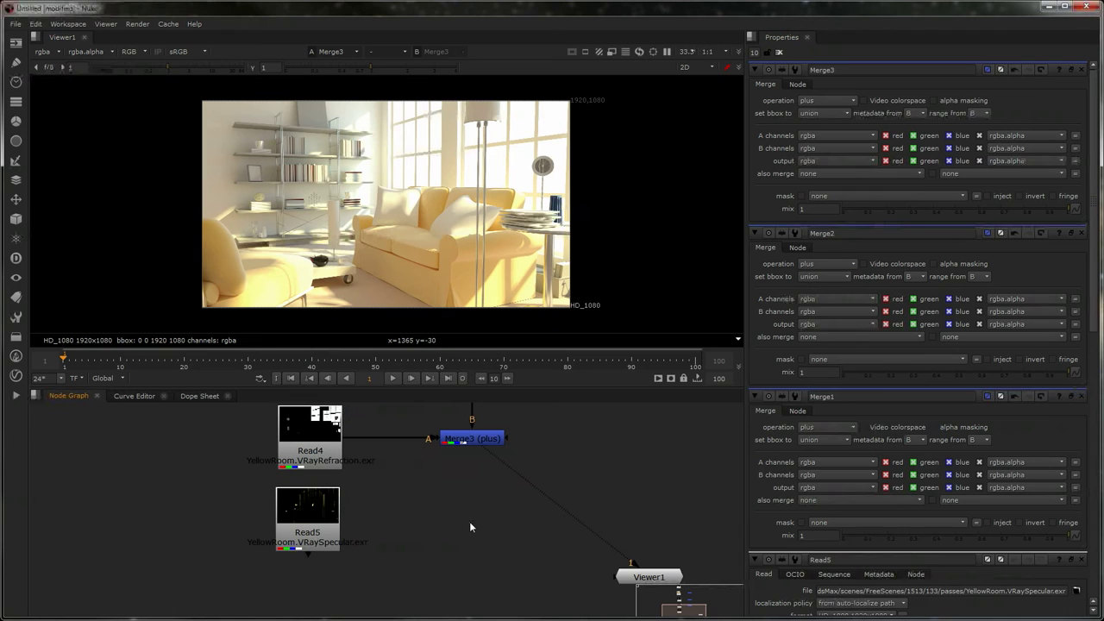
pyautogui.press('m')
pyautogui.moveTo(471, 512); pyautogui.dragTo(472, 441)
pyautogui.moveTo(451, 492); pyautogui.dragTo(336, 517)
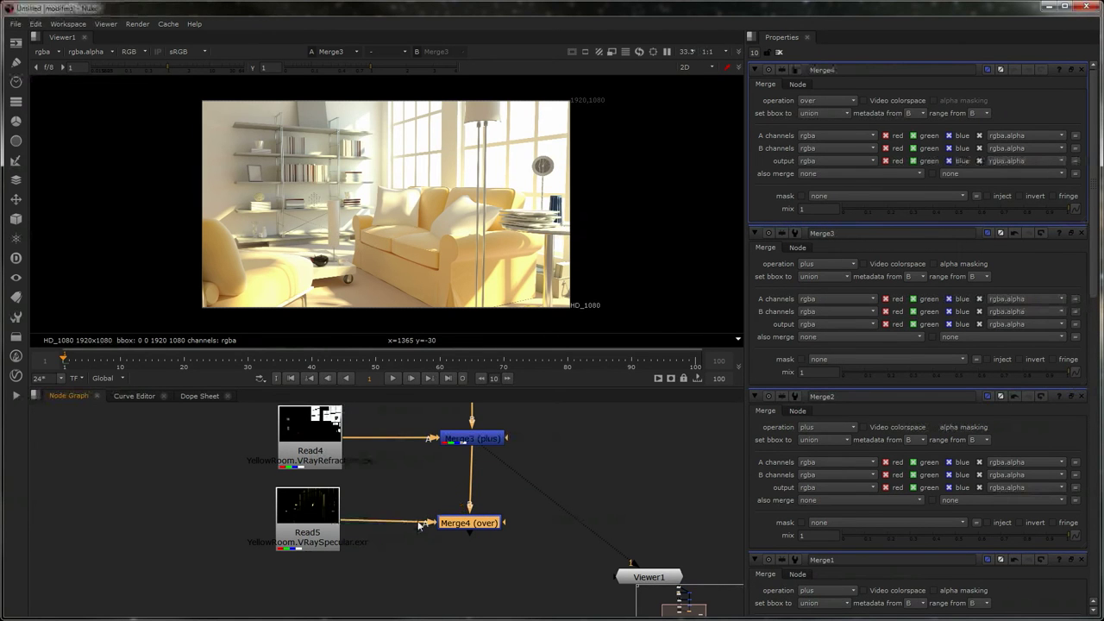
pyautogui.press('1')
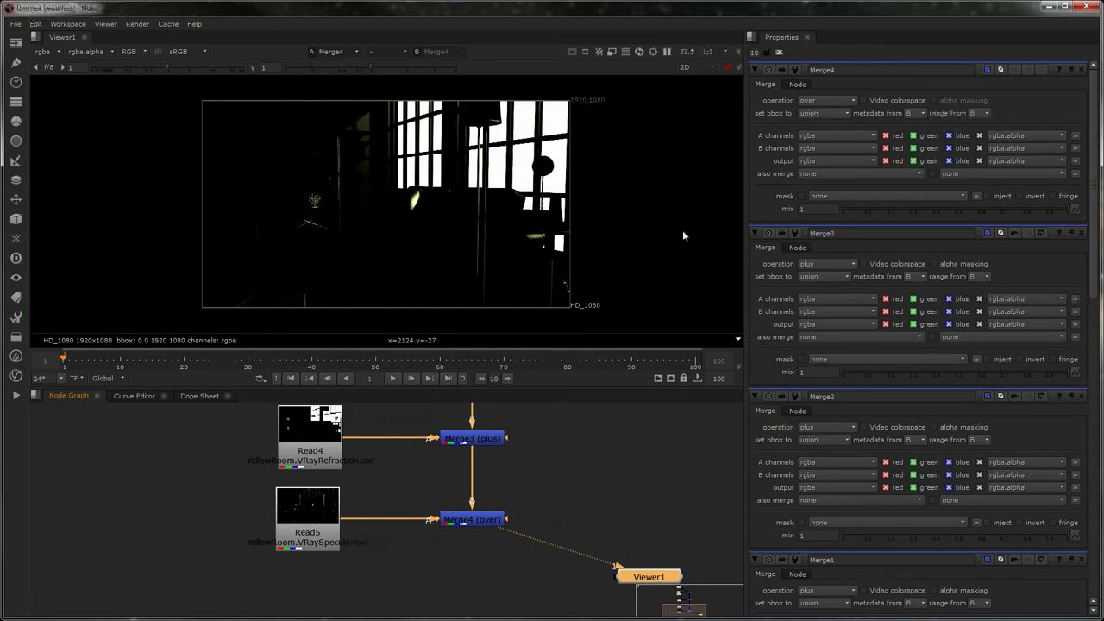
pyautogui.click(812, 101)
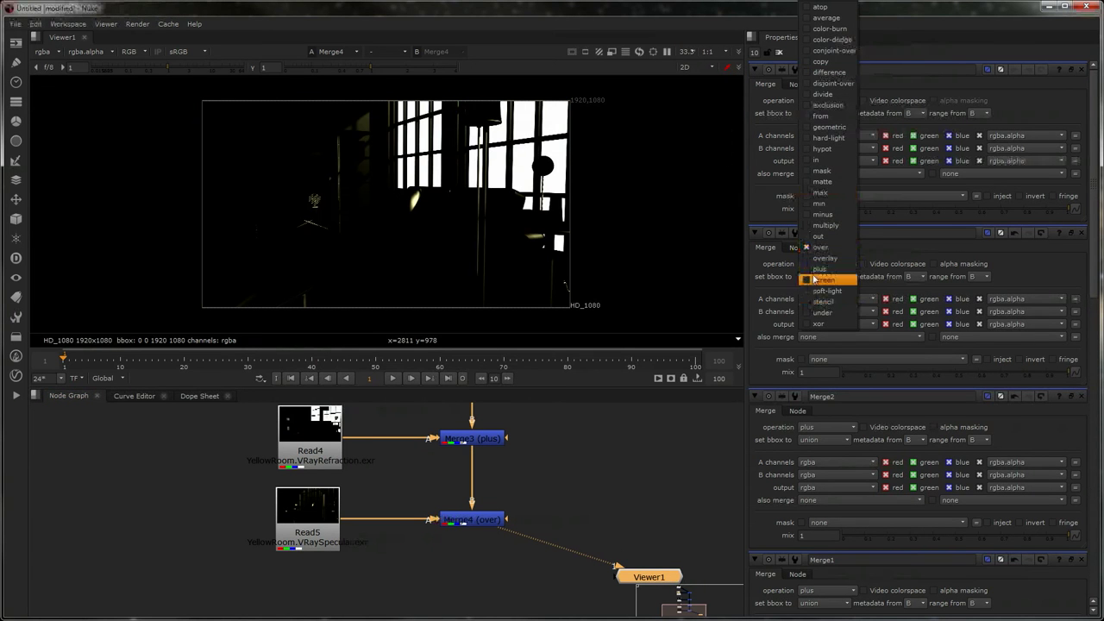
pyautogui.click(819, 268)
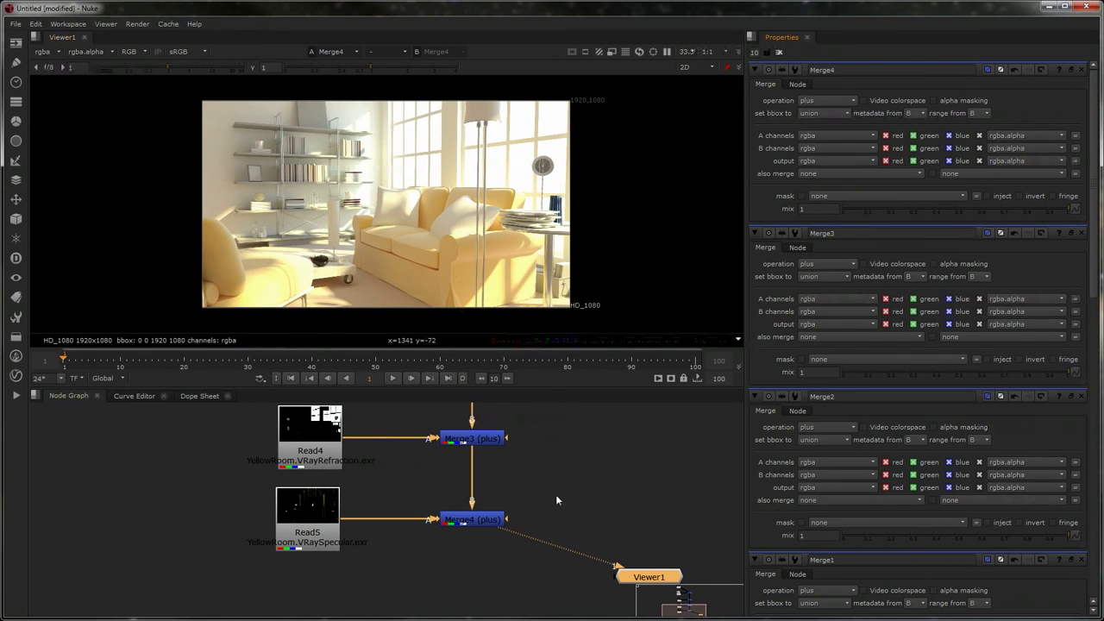
pyautogui.scroll(-6, 590, 490)
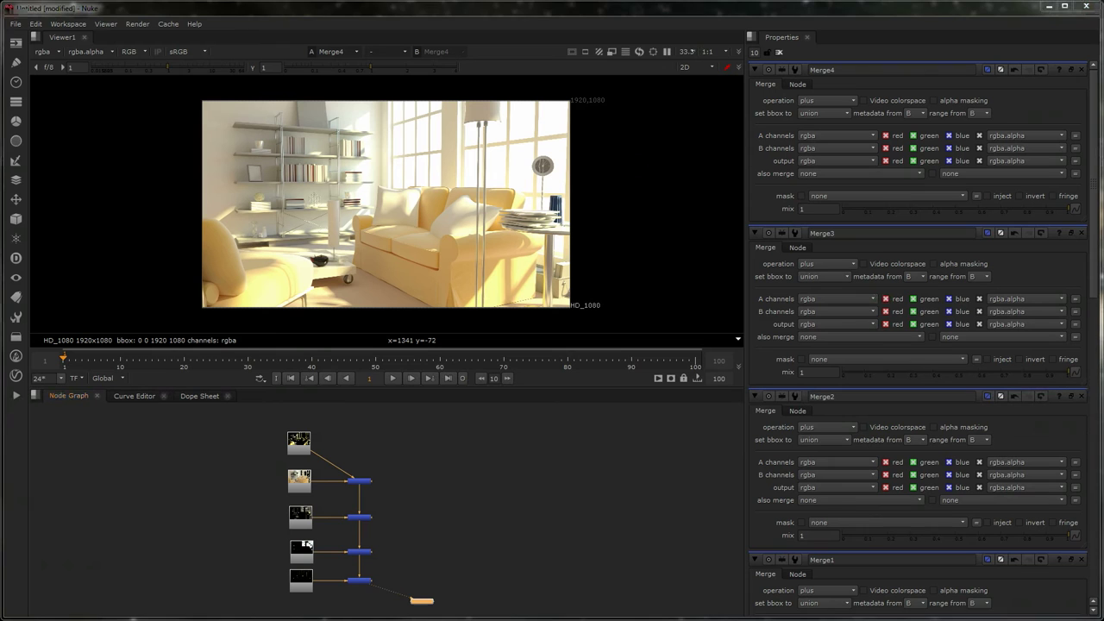
# Import the RGB_color beauty render as Read6 and compare it with Merge4's output
pyautogui.moveTo(489, 455); pyautogui.dragTo(489, 456)
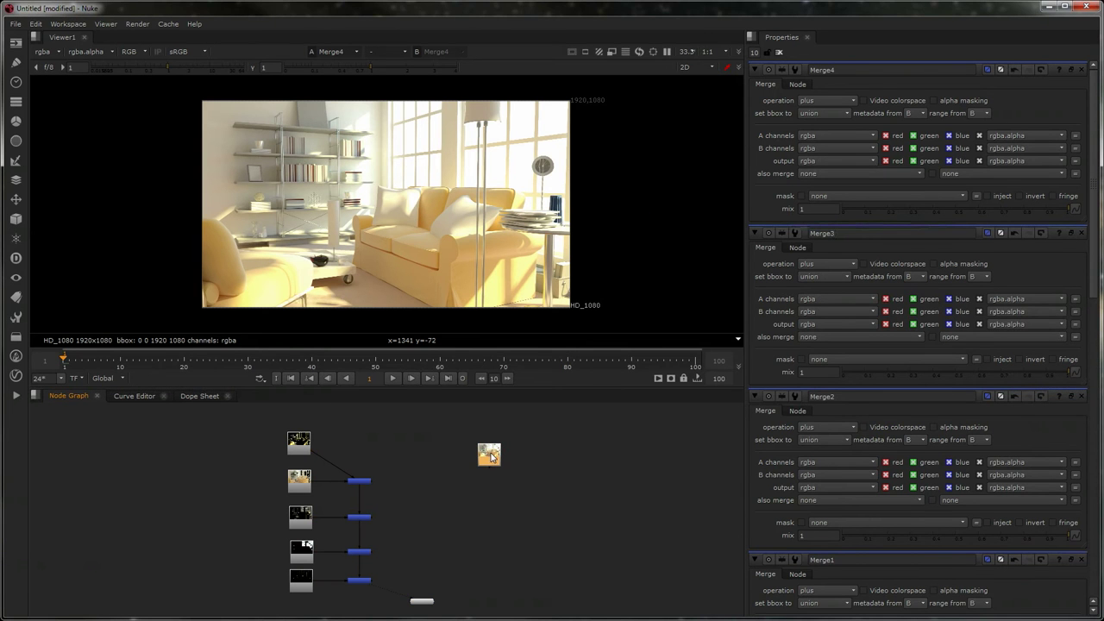
pyautogui.press('1')
pyautogui.scroll(3, 485, 197)
pyautogui.scroll(-1, 434, 227)
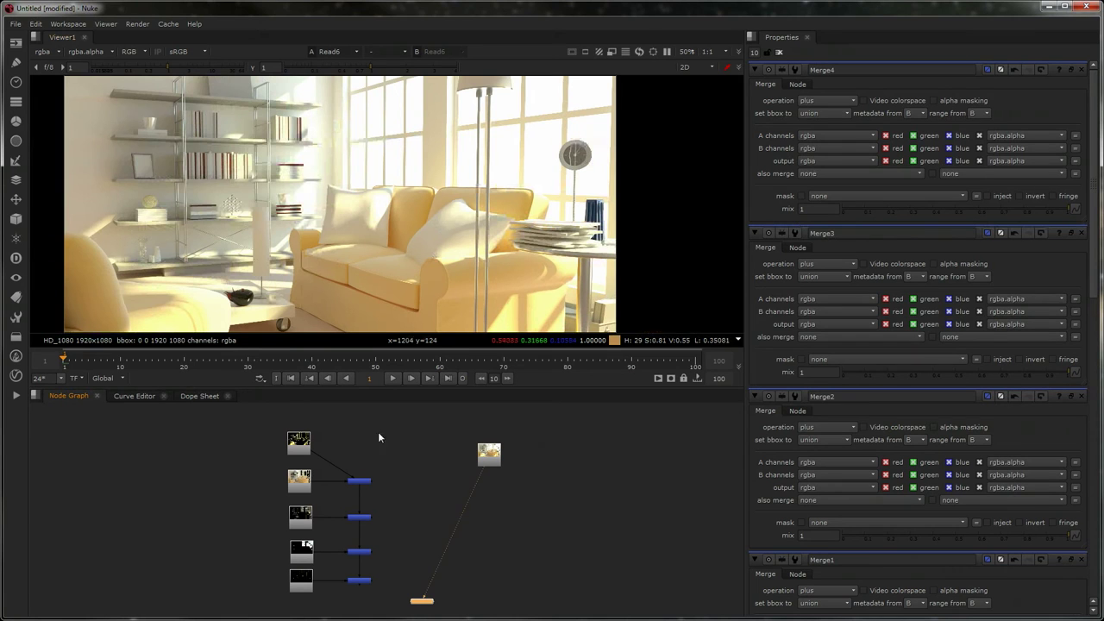
pyautogui.click(358, 583)
pyautogui.press('1')
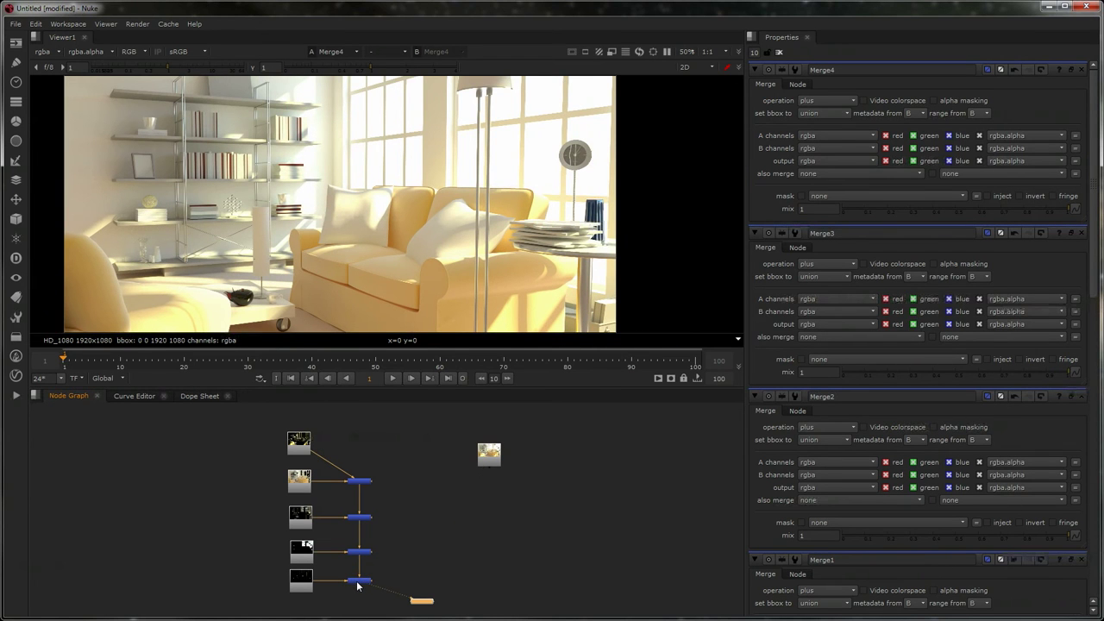
pyautogui.scroll(5, 358, 584)
pyautogui.scroll(-5, 355, 588)
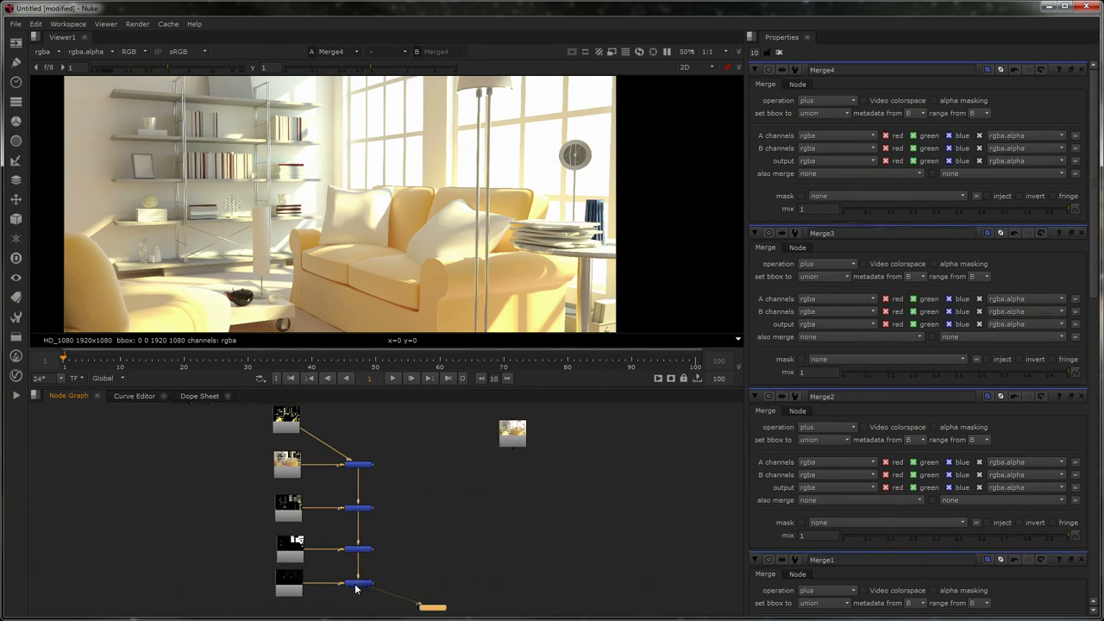
# Disable Merge2, compare against the Read6 beauty render, then re-enable Merge2
pyautogui.click(358, 517)
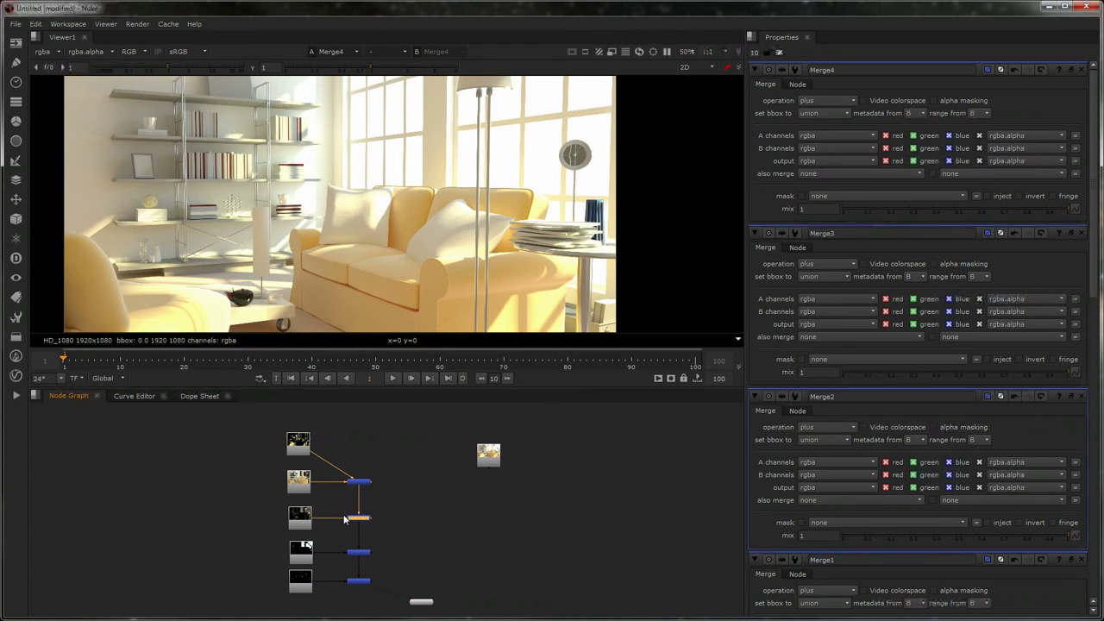
pyautogui.press('d')
pyautogui.press('d')
pyautogui.press('d')
pyautogui.press('d')
pyautogui.press('d')
pyautogui.click(486, 457)
pyautogui.press('1')
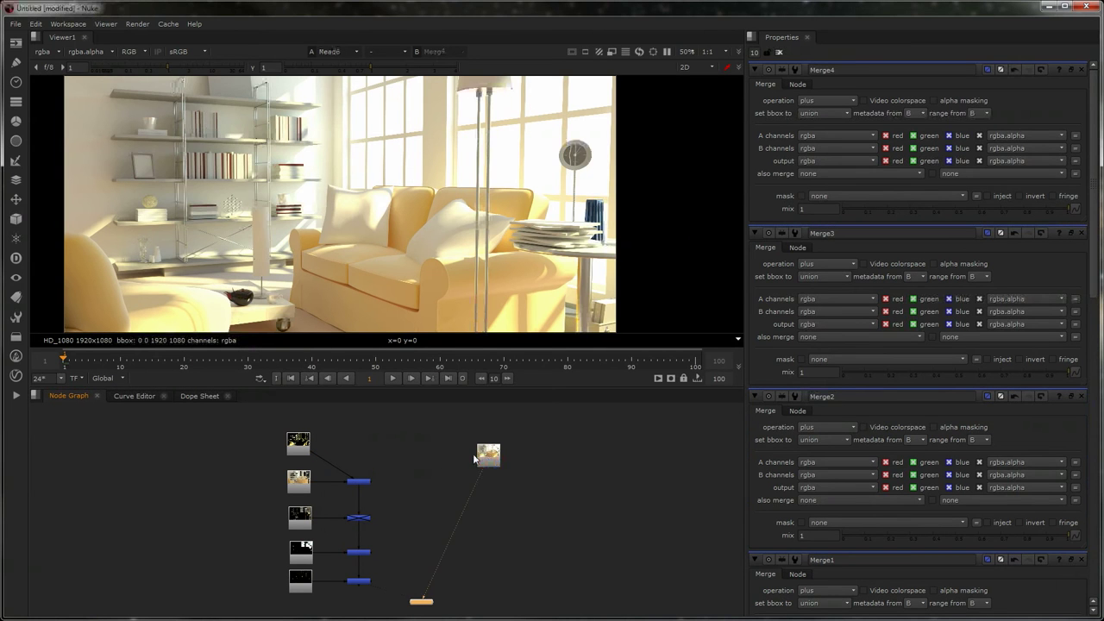
pyautogui.click(361, 518)
pyautogui.press('d')
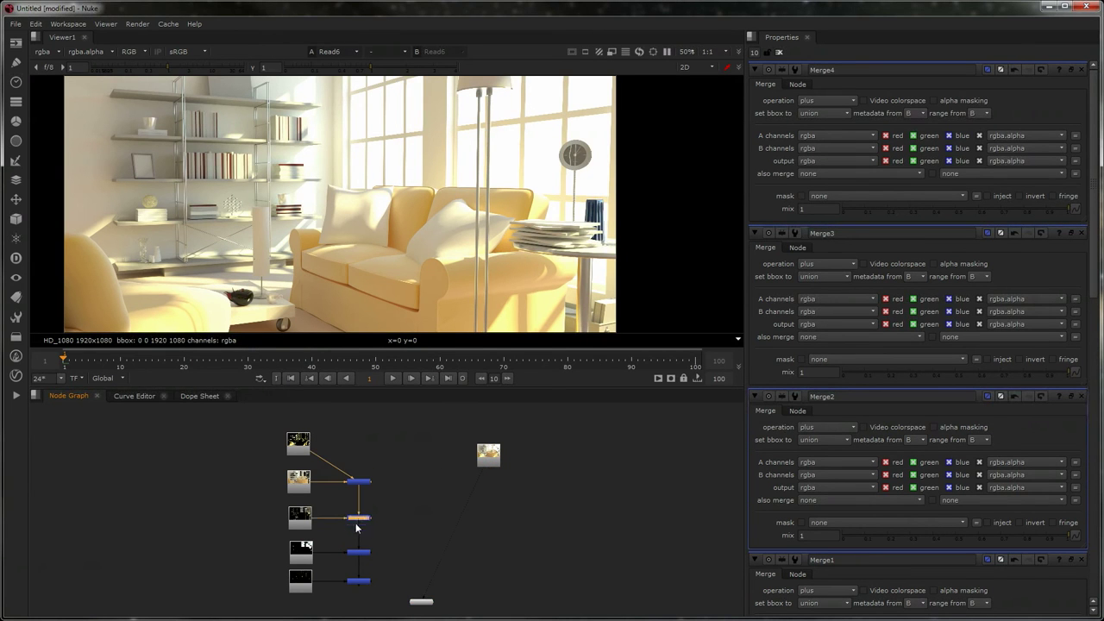
pyautogui.scroll(3, 354, 523)
pyautogui.moveTo(341, 490); pyautogui.dragTo(438, 563, button='middle')
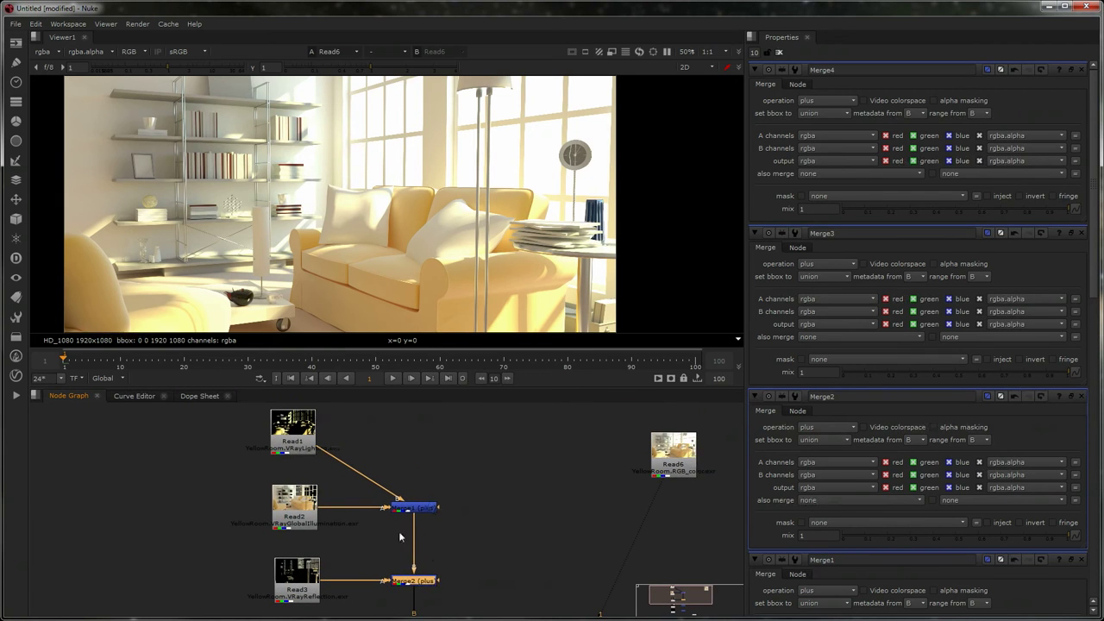
# Insert Grade1 between the GI read (Read2) and Merge1, viewing the Merge4 result
pyautogui.moveTo(373, 526); pyautogui.dragTo(390, 522, button='middle')
pyautogui.click(319, 505)
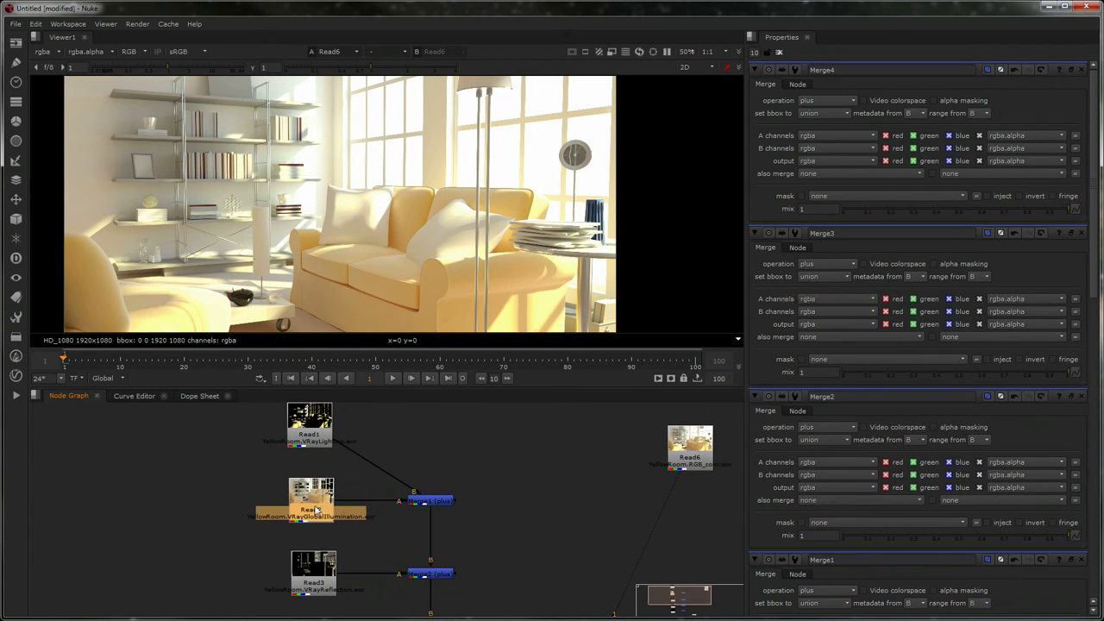
pyautogui.press('1')
pyautogui.scroll(-2, 370, 220)
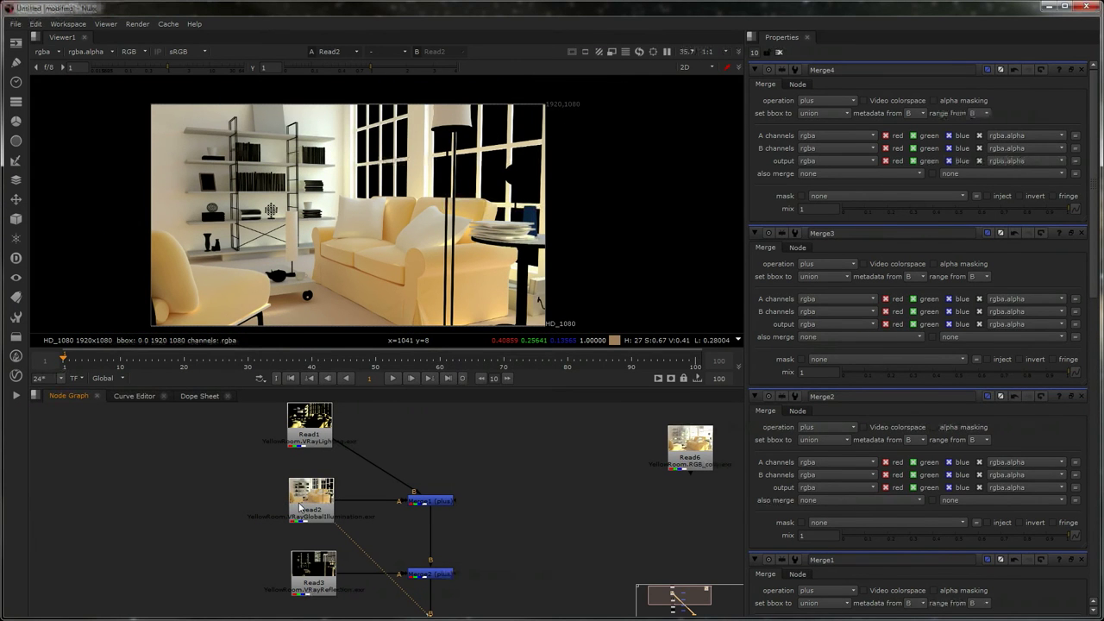
pyautogui.press('g')
pyautogui.moveTo(328, 509); pyautogui.dragTo(385, 504)
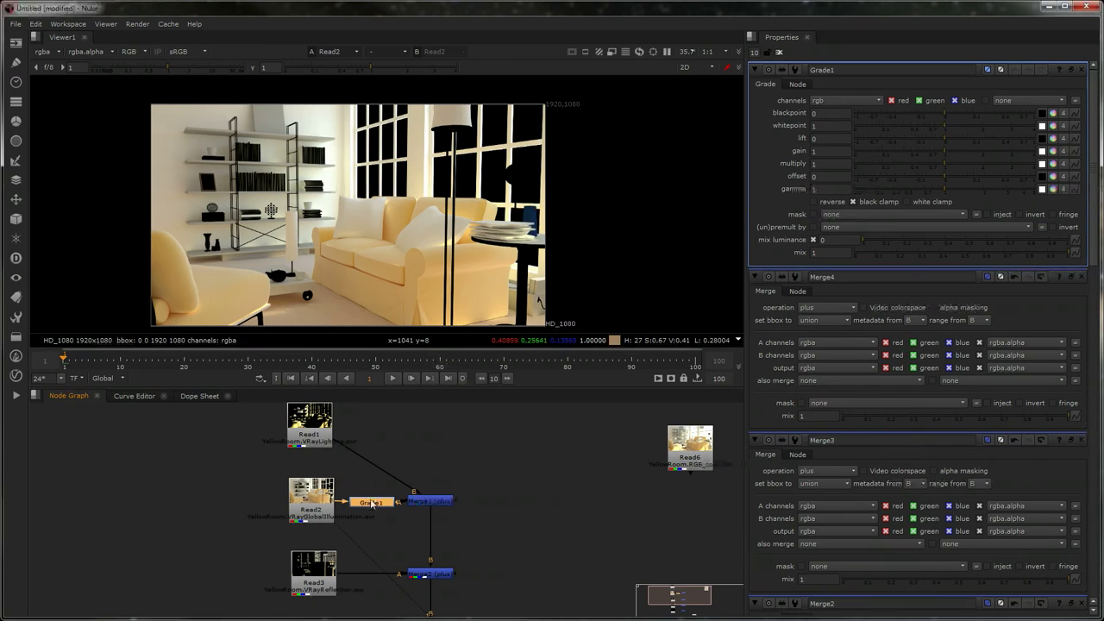
pyautogui.moveTo(576, 572); pyautogui.dragTo(529, 574, button='middle')
pyautogui.click(445, 519)
pyautogui.doubleClick(447, 523)
pyautogui.press('1')
pyautogui.scroll(5, 394, 522)
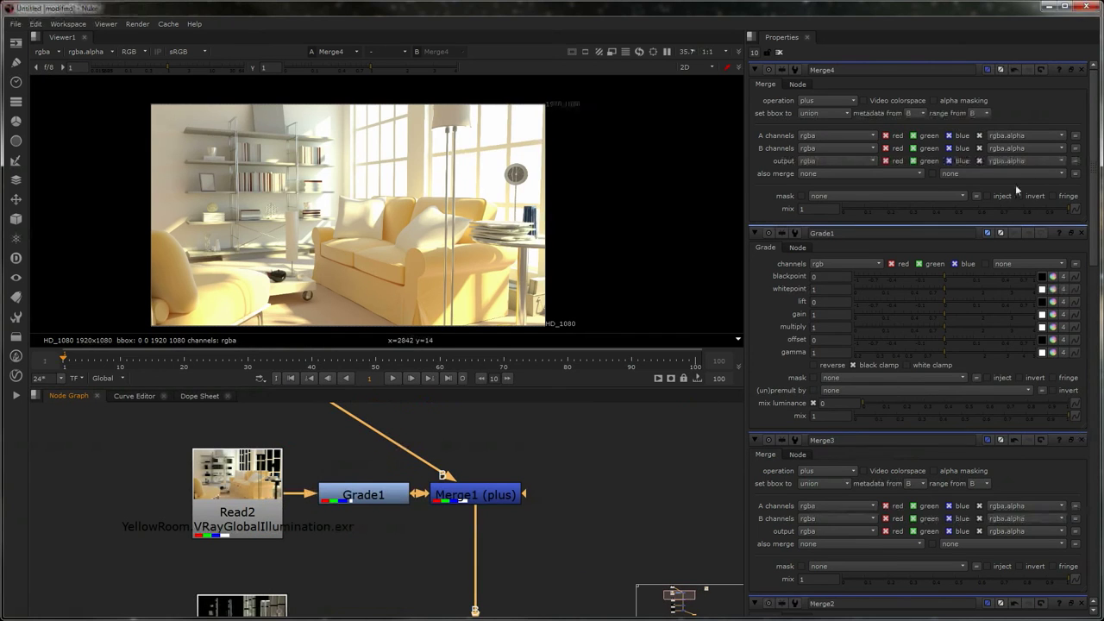
# Set Grade1's multiply to a warm 0.59/0.454117/0.378594
pyautogui.doubleClick(364, 497)
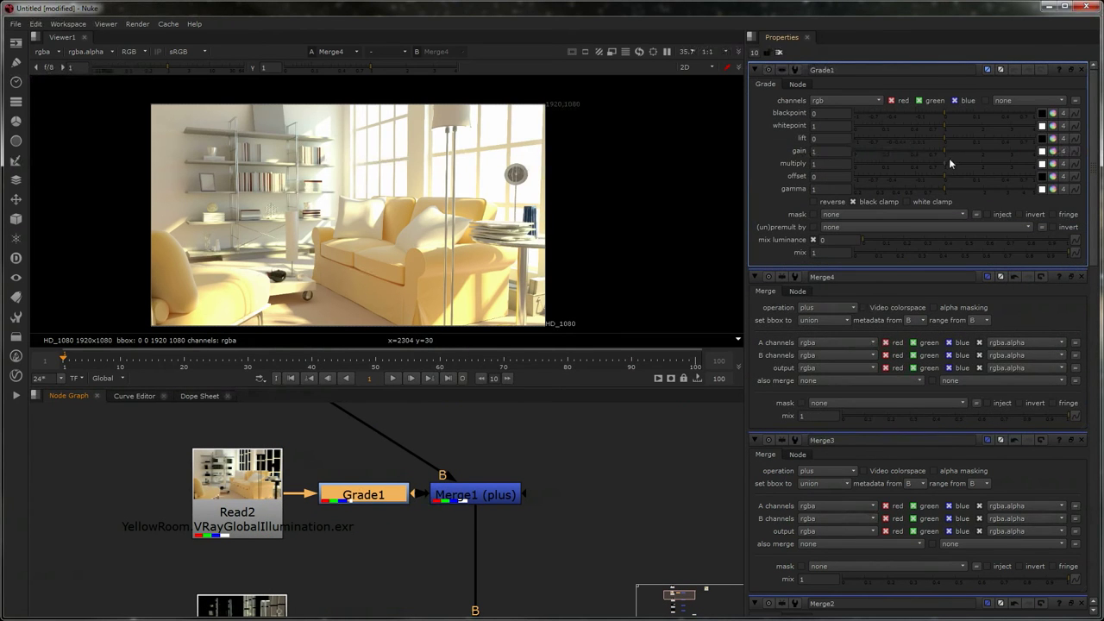
pyautogui.moveTo(949, 162); pyautogui.dragTo(923, 166)
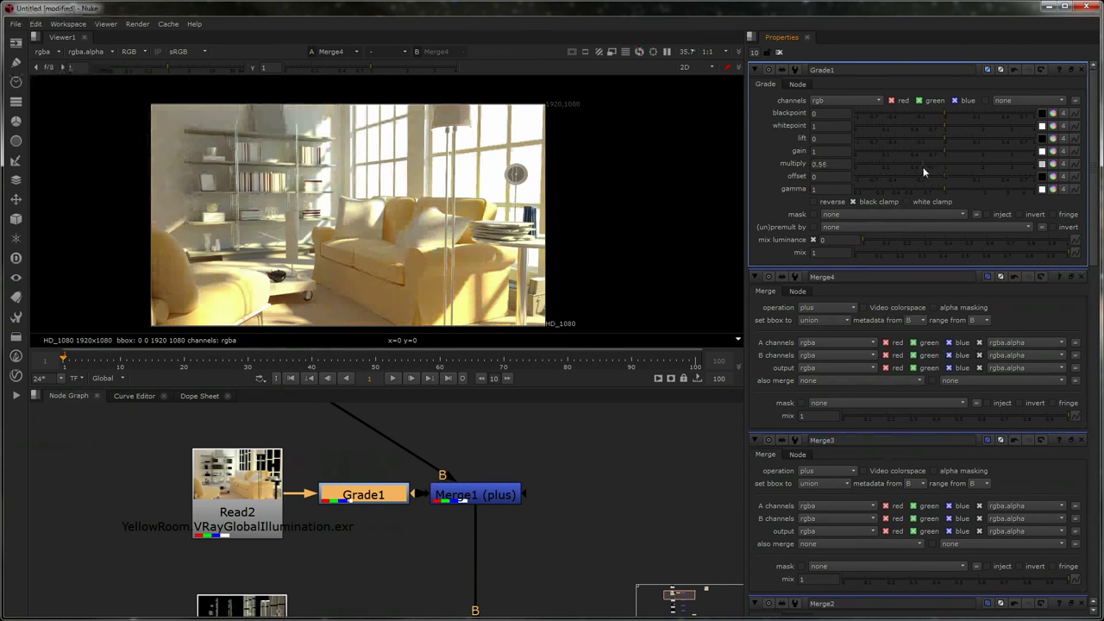
pyautogui.click(1053, 164)
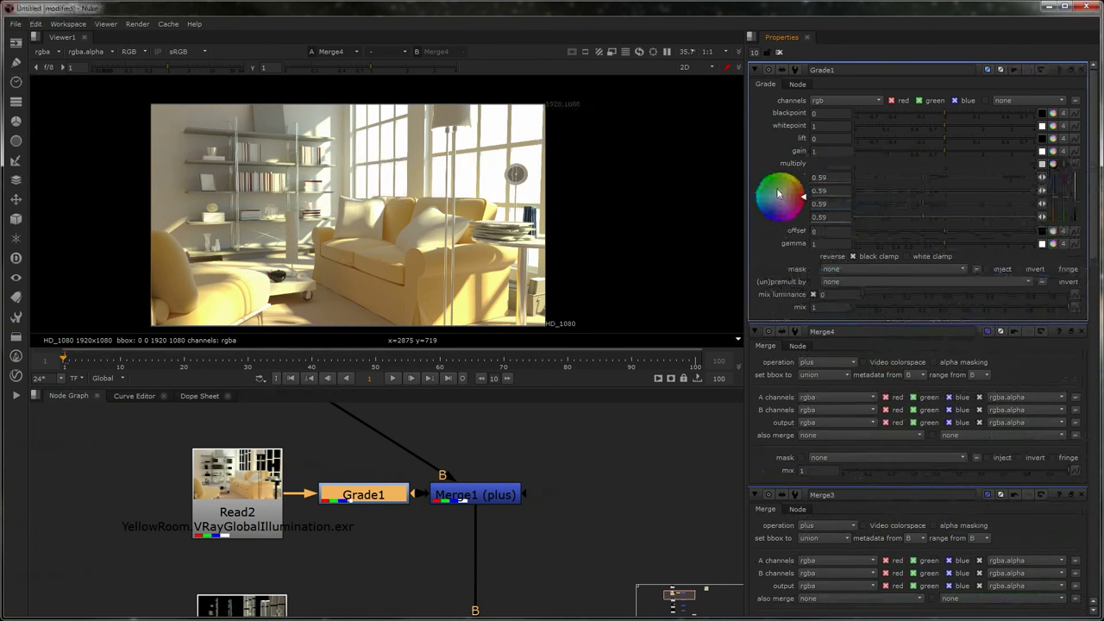
pyautogui.moveTo(786, 200)
pyautogui.mouseDown()
pyautogui.moveTo(788, 186)
pyautogui.moveTo(756, 163)
pyautogui.moveTo(739, 219)
pyautogui.moveTo(780, 203)
pyautogui.moveTo(738, 230)
pyautogui.moveTo(786, 207)
pyautogui.moveTo(799, 186)
pyautogui.mouseUp()
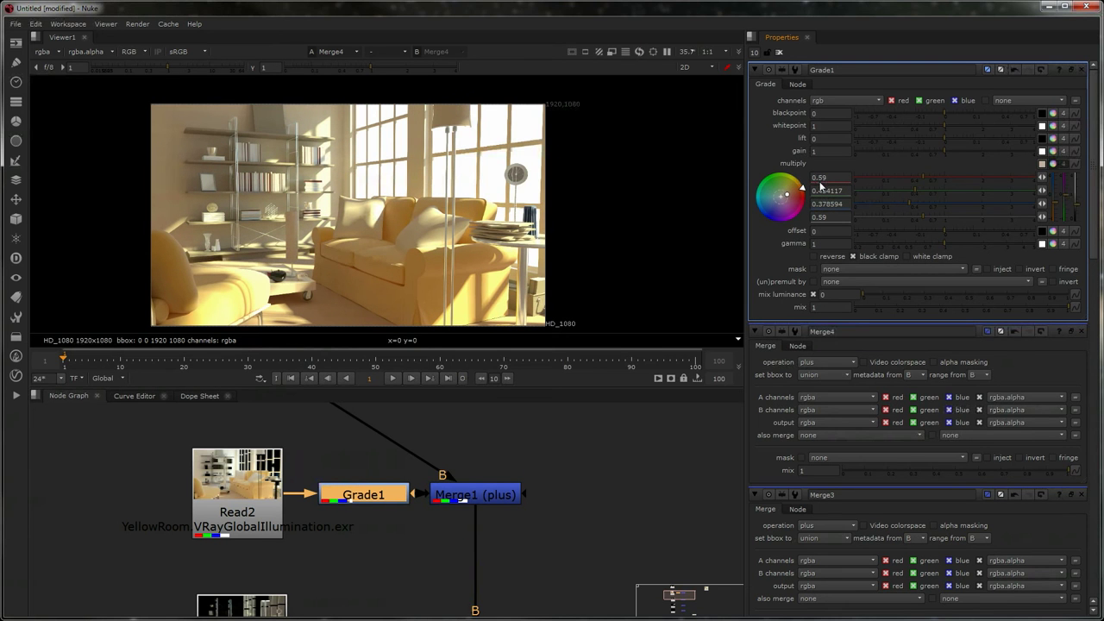
pyautogui.moveTo(577, 477); pyautogui.dragTo(564, 469, button='middle')
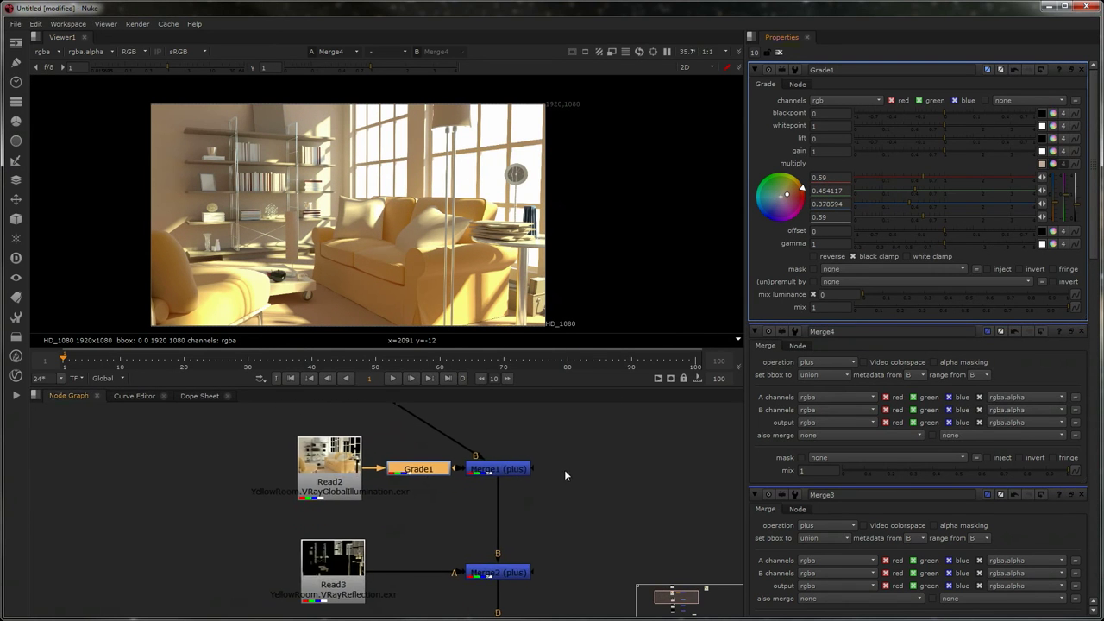
pyautogui.moveTo(421, 556); pyautogui.dragTo(386, 529, button='middle')
# Add Grade2 after the reflection read with whitepoint 0.42 and blackpoint 0.01
pyautogui.scroll(3, 387, 529)
pyautogui.click(324, 529)
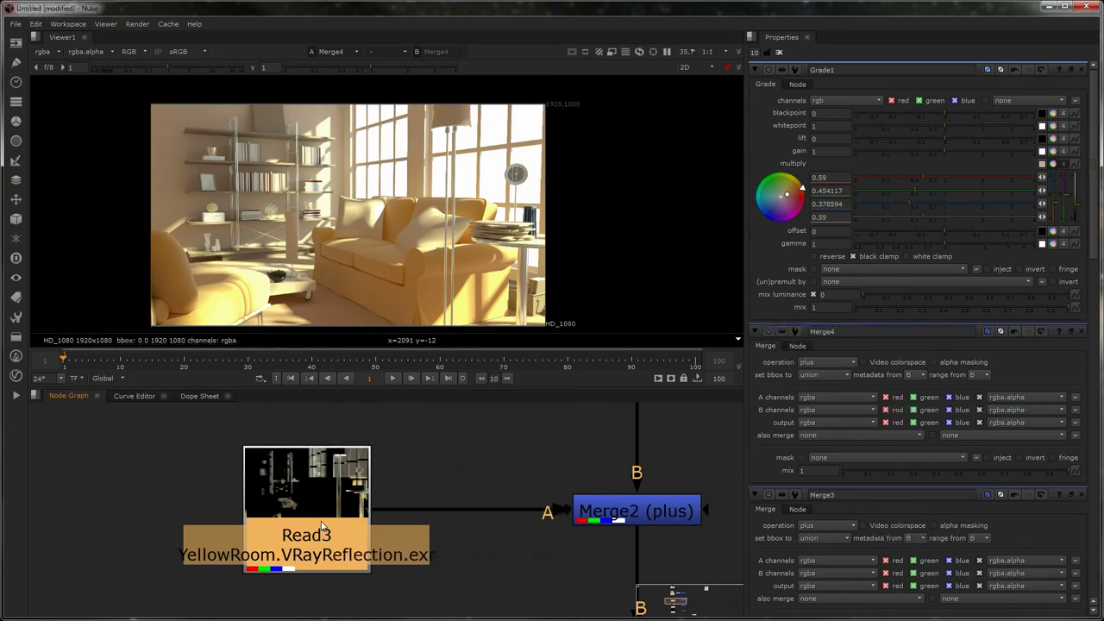
pyautogui.press('1')
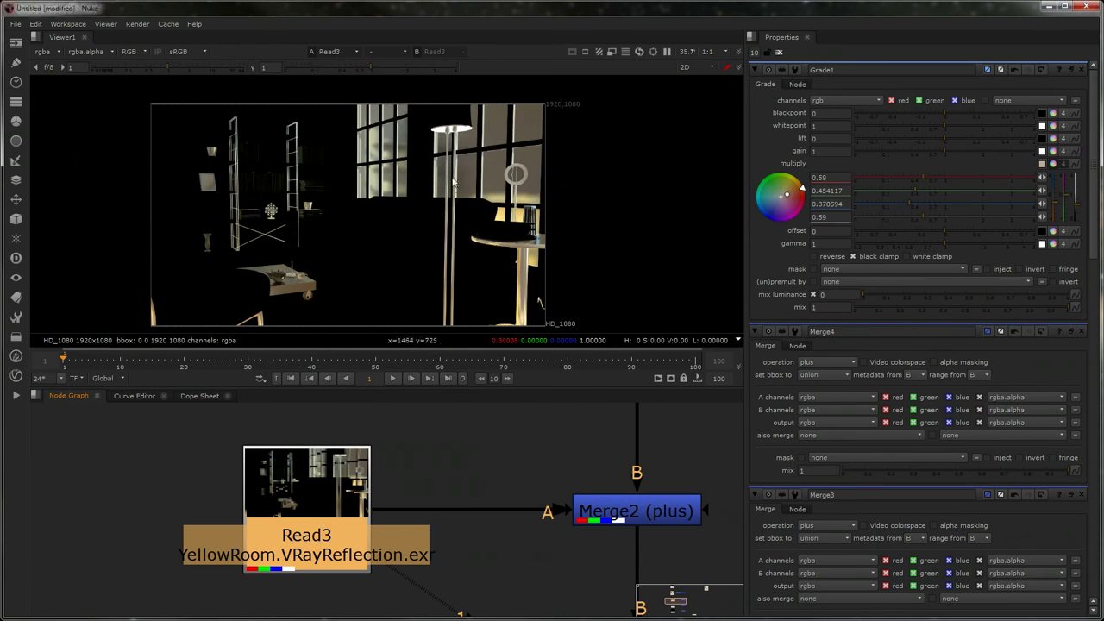
pyautogui.press('g')
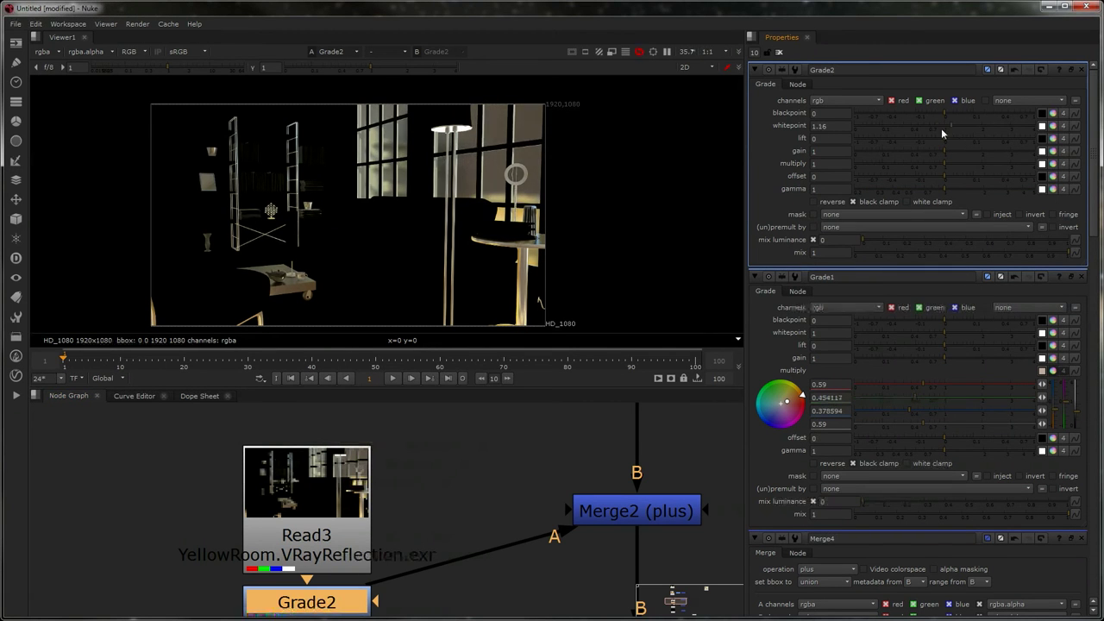
pyautogui.moveTo(941, 128); pyautogui.dragTo(916, 129)
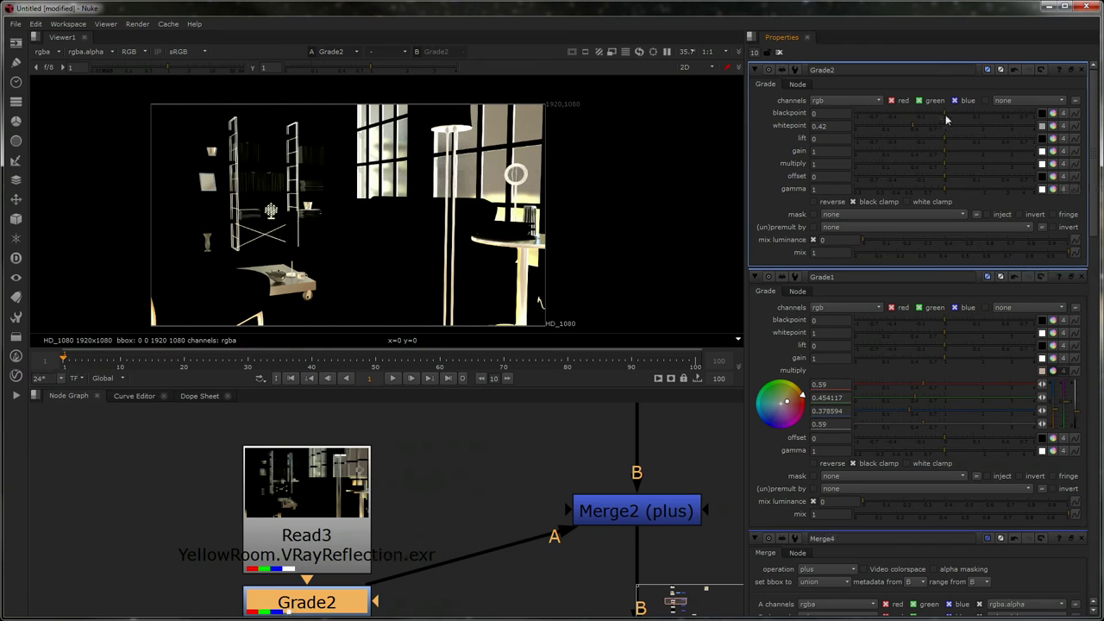
pyautogui.click(945, 114)
pyautogui.click(952, 116)
# View Merge4, toggle Grade2 to compare, and lower Grade2's mix to 0.61
pyautogui.scroll(-5, 570, 414)
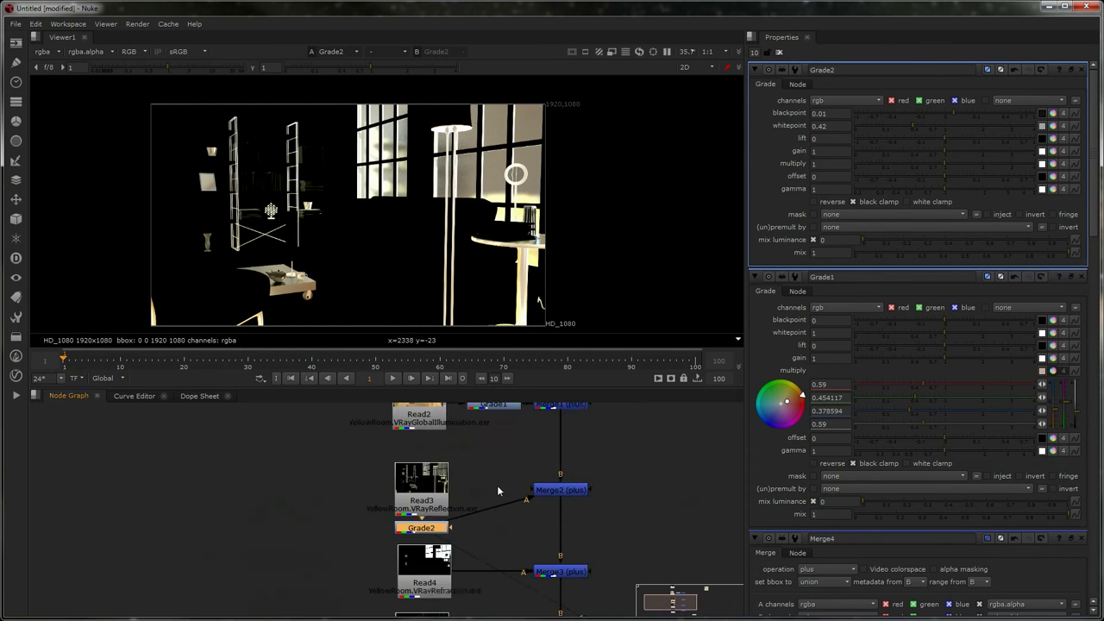
pyautogui.moveTo(497, 484); pyautogui.dragTo(394, 428, button='middle')
pyautogui.doubleClick(446, 552)
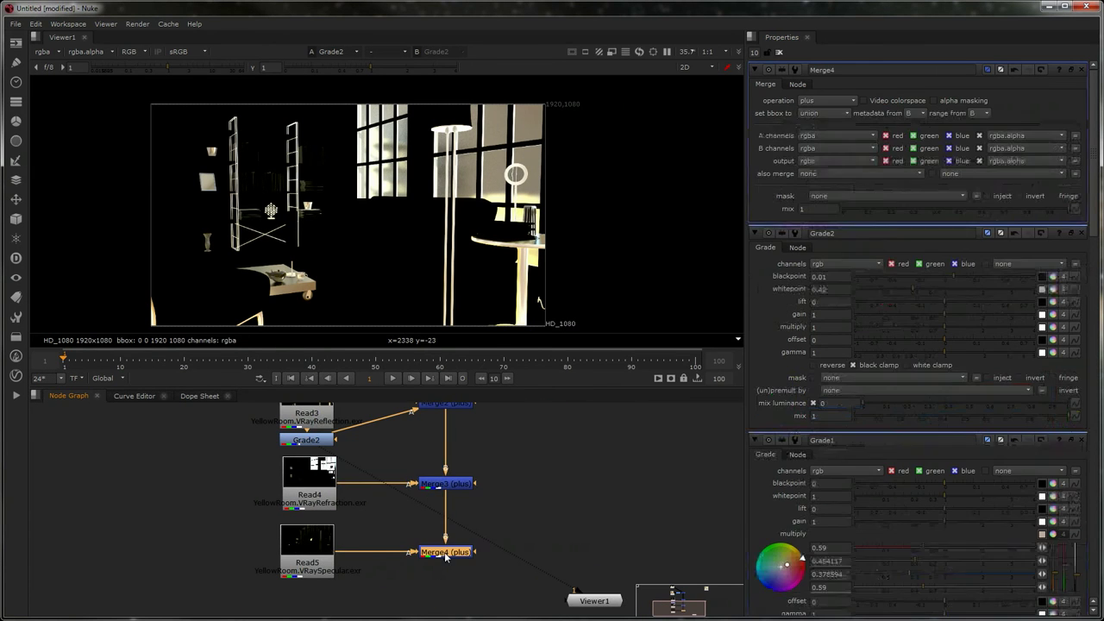
pyautogui.press('1')
pyautogui.moveTo(370, 479); pyautogui.dragTo(376, 514, button='middle')
pyautogui.click(322, 477)
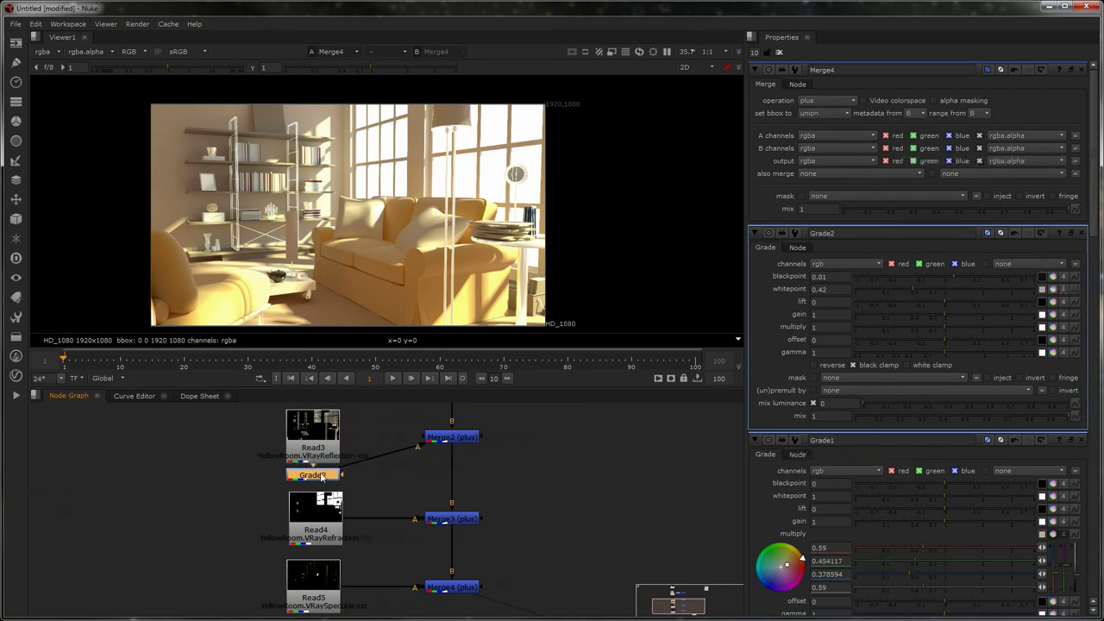
pyautogui.press('d')
pyautogui.press('d')
pyautogui.press('d')
pyautogui.press('d')
pyautogui.doubleClick(322, 476)
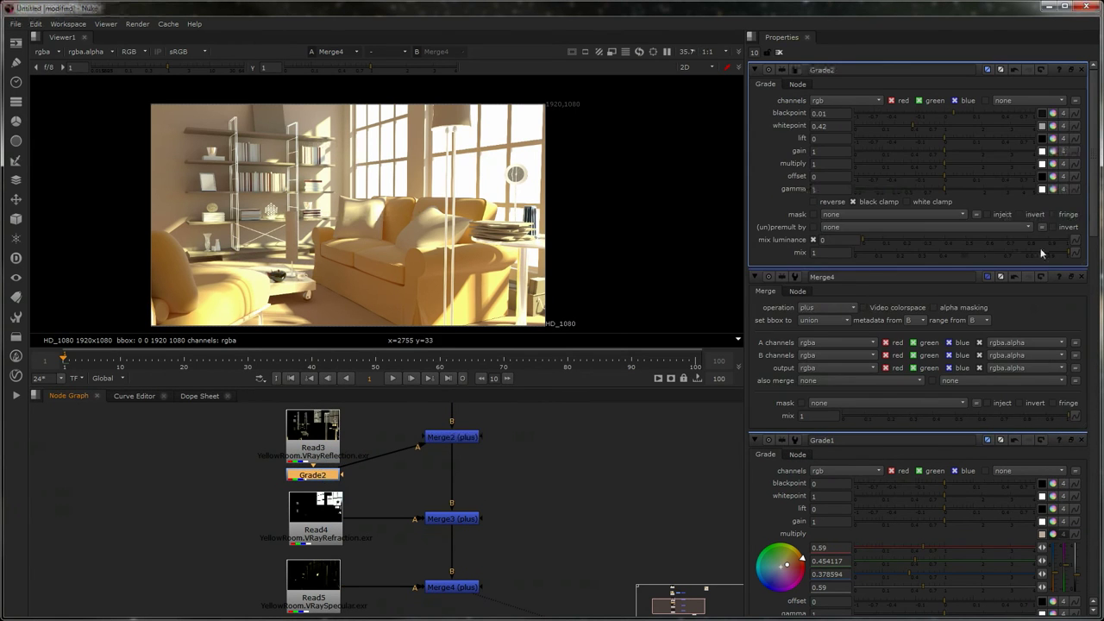
pyautogui.moveTo(1041, 253); pyautogui.dragTo(968, 255)
pyautogui.moveTo(415, 571); pyautogui.dragTo(426, 516, button='middle')
# Insert Grade3 after the refraction read (Read4) with gain lowered to 0.05
pyautogui.doubleClick(317, 469)
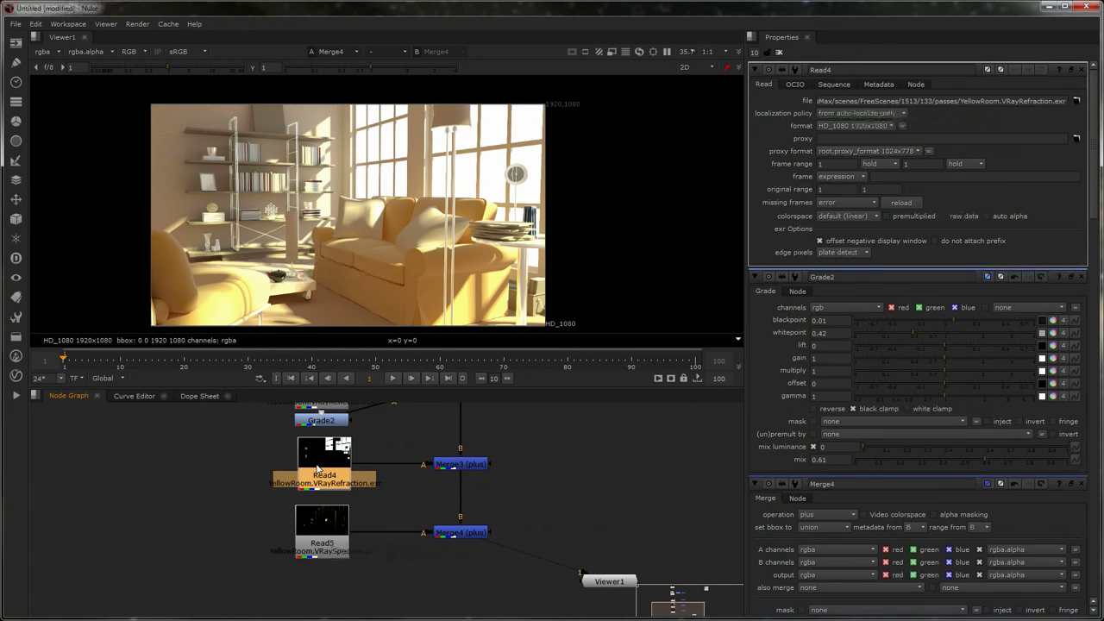
pyautogui.press('g')
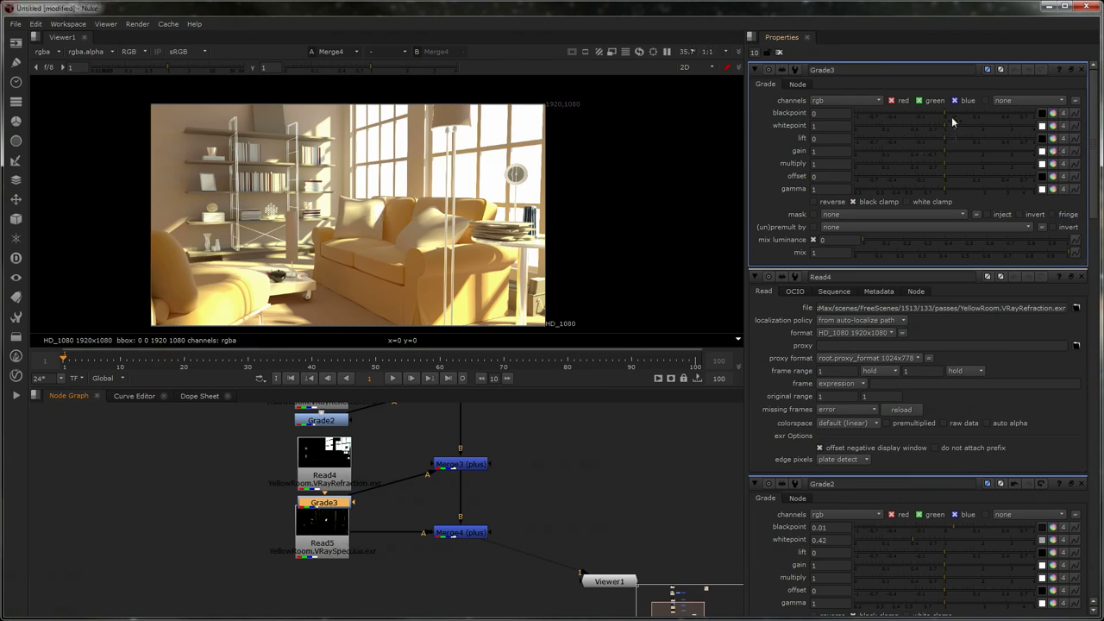
pyautogui.moveTo(940, 148); pyautogui.dragTo(874, 166)
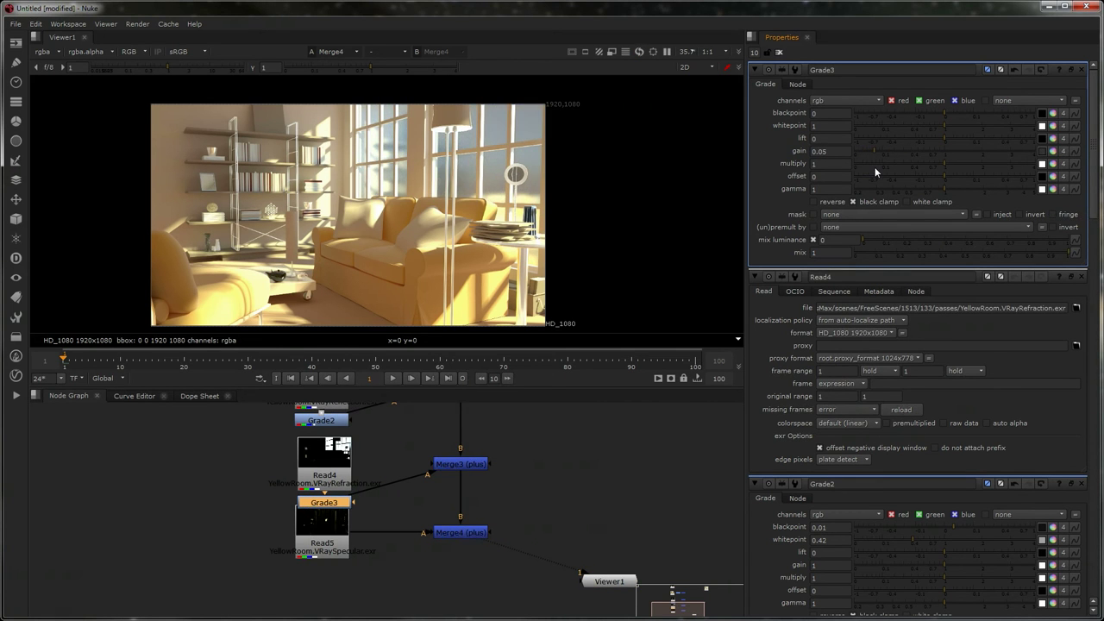
# Add Grade4 after the specular read with multiply tinted to 0.09472/0.732374/1
pyautogui.click(343, 538)
pyautogui.press('1')
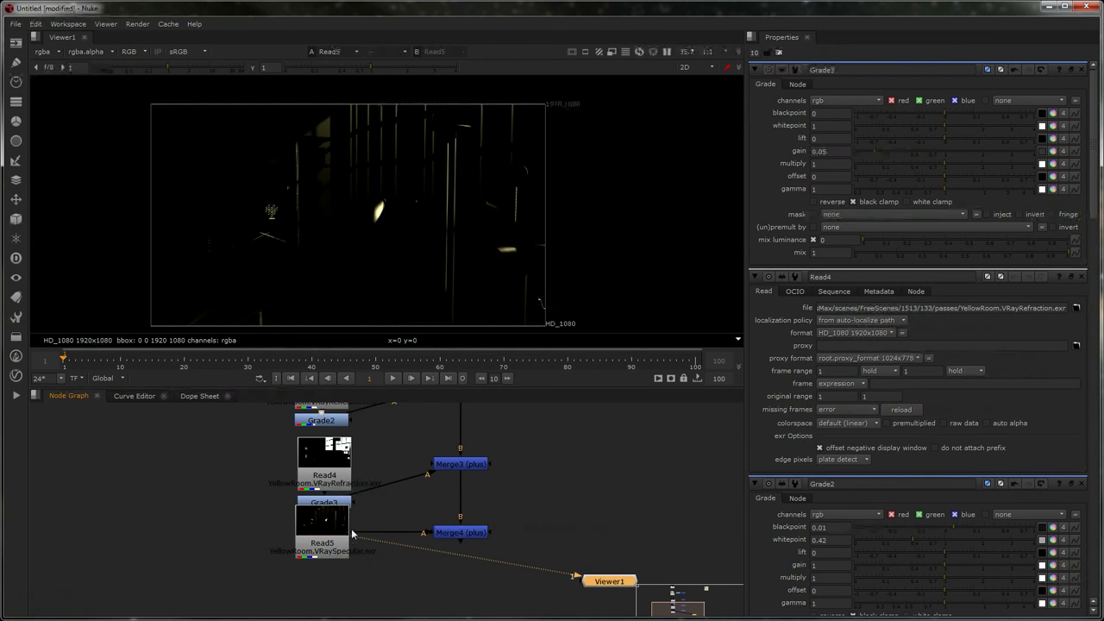
pyautogui.press('g')
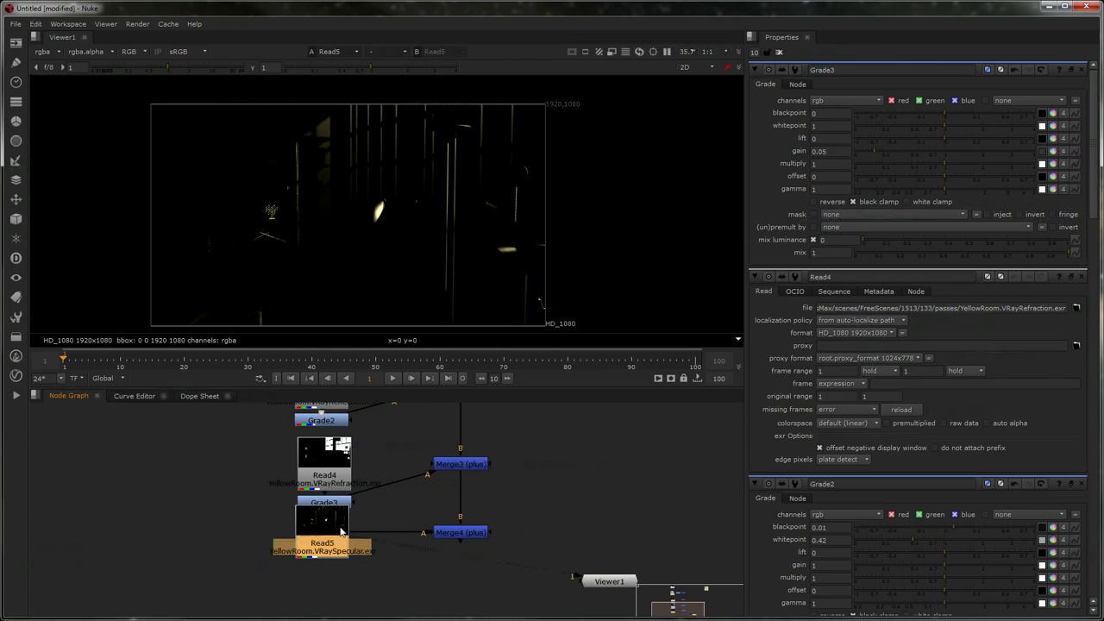
pyautogui.click(1051, 167)
pyautogui.moveTo(790, 205); pyautogui.dragTo(755, 208)
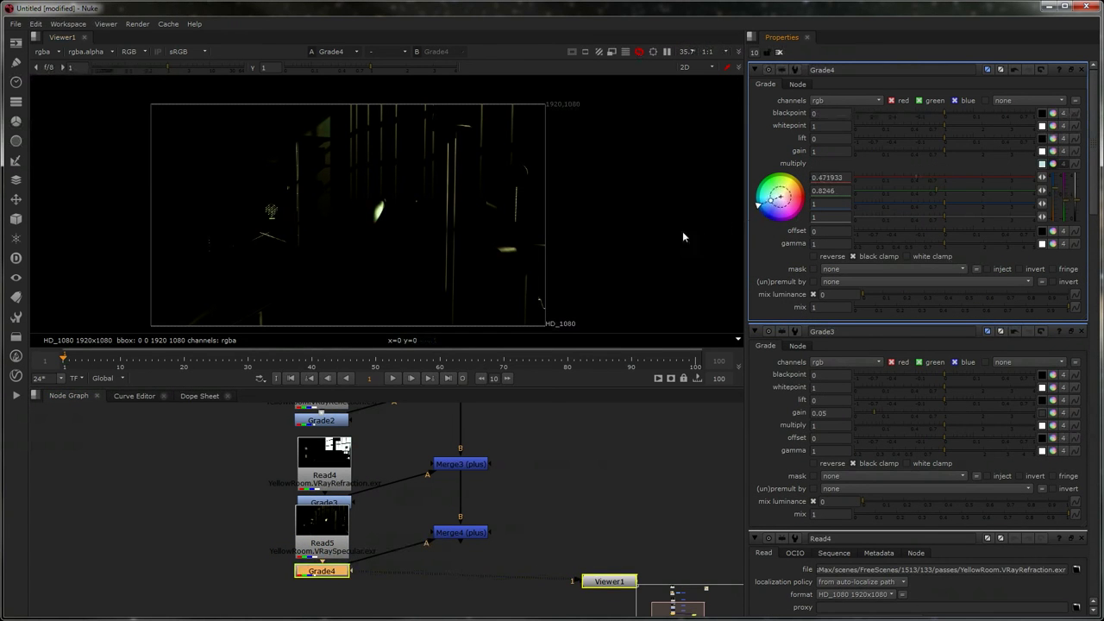
pyautogui.moveTo(683, 231)
pyautogui.mouseDown()
pyautogui.moveTo(605, 245)
pyautogui.moveTo(599, 217)
pyautogui.moveTo(613, 250)
pyautogui.mouseUp()
pyautogui.click(470, 538)
# View the full Merge4 render and disable the reflection pass's Grade2
pyautogui.doubleClick(470, 534)
pyautogui.press('1')
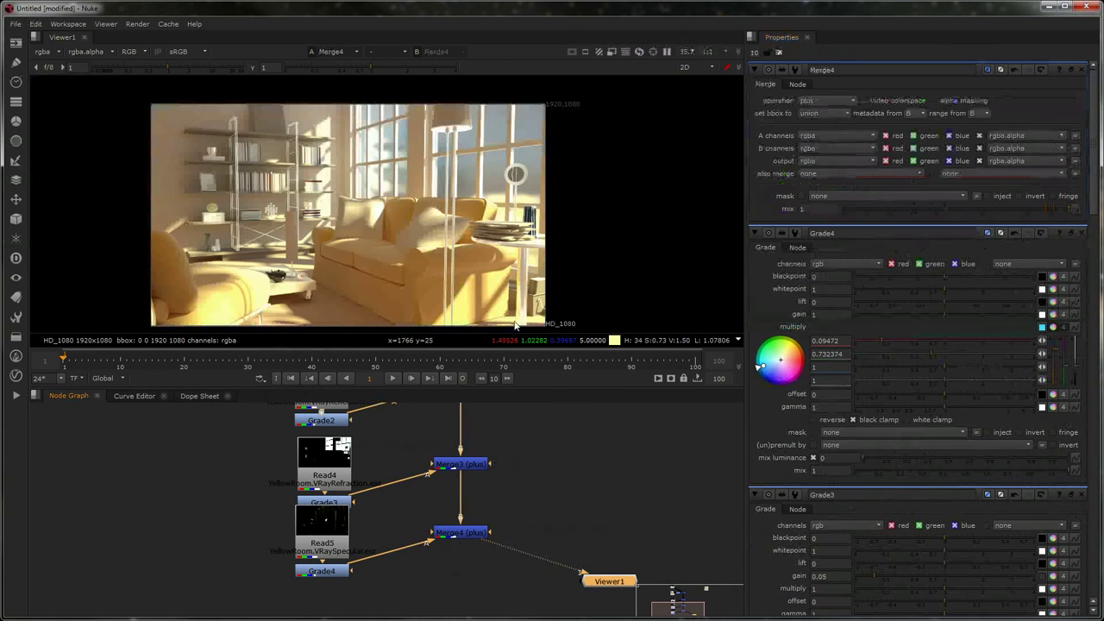
pyautogui.moveTo(444, 414); pyautogui.dragTo(434, 472, button='middle')
pyautogui.scroll(2, 435, 472)
pyautogui.moveTo(425, 576); pyautogui.dragTo(426, 490, button='middle')
pyautogui.click(360, 536)
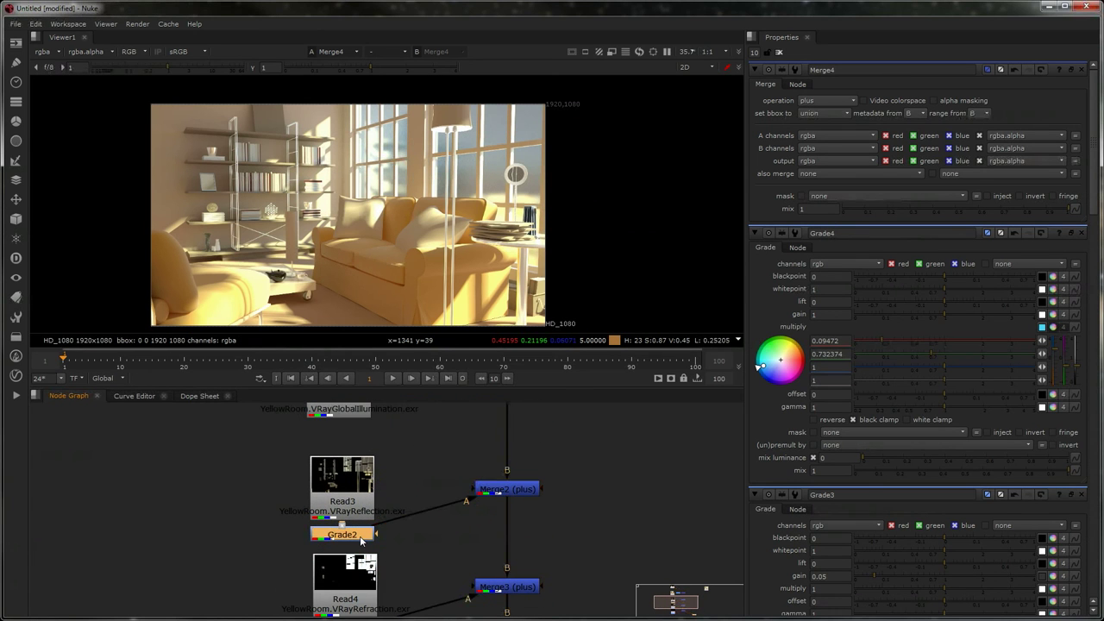
pyautogui.press('d')
pyautogui.scroll(-2, 405, 517)
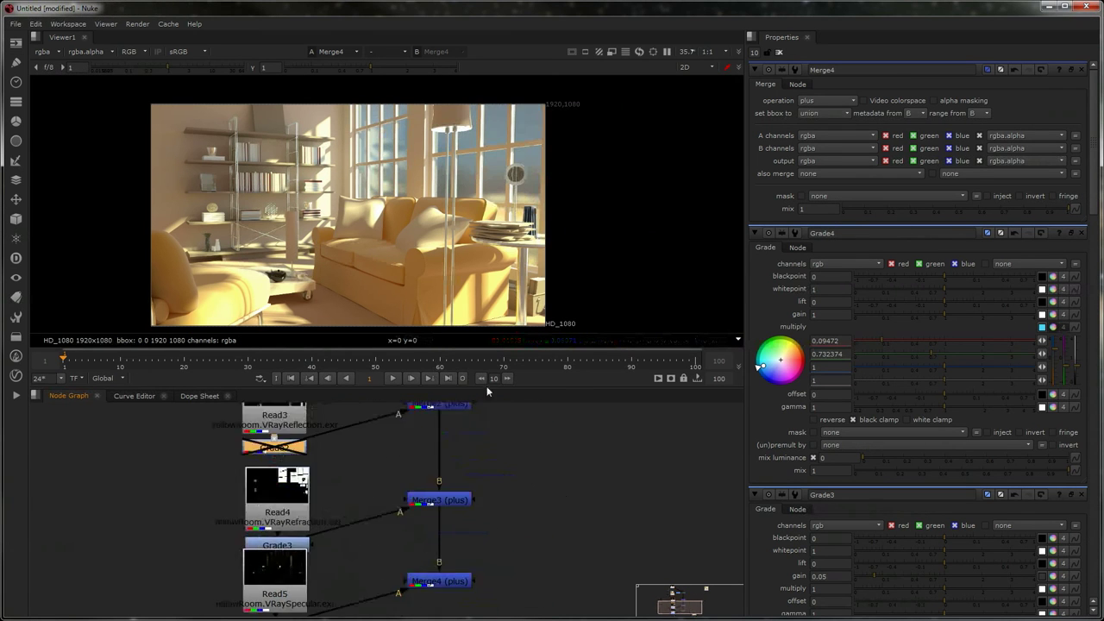
pyautogui.moveTo(422, 535); pyautogui.dragTo(425, 509, button='middle')
pyautogui.click(319, 552)
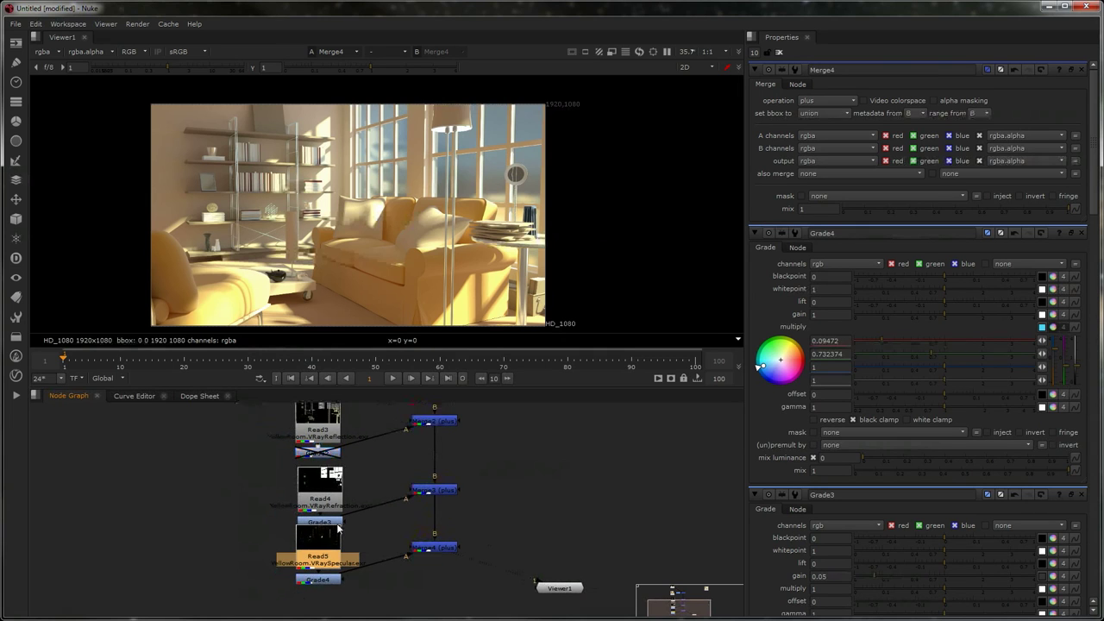
pyautogui.click(320, 579)
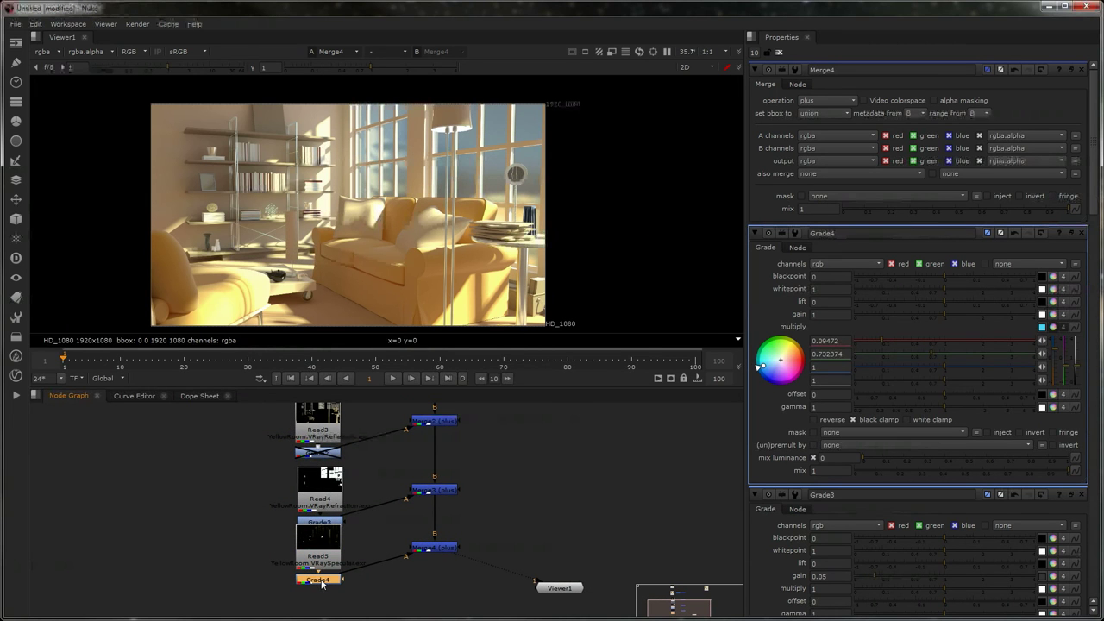
pyautogui.press('d')
pyautogui.press('d')
pyautogui.press('d')
pyautogui.press('d')
pyautogui.press('d')
pyautogui.press('d')
pyautogui.scroll(2, 354, 244)
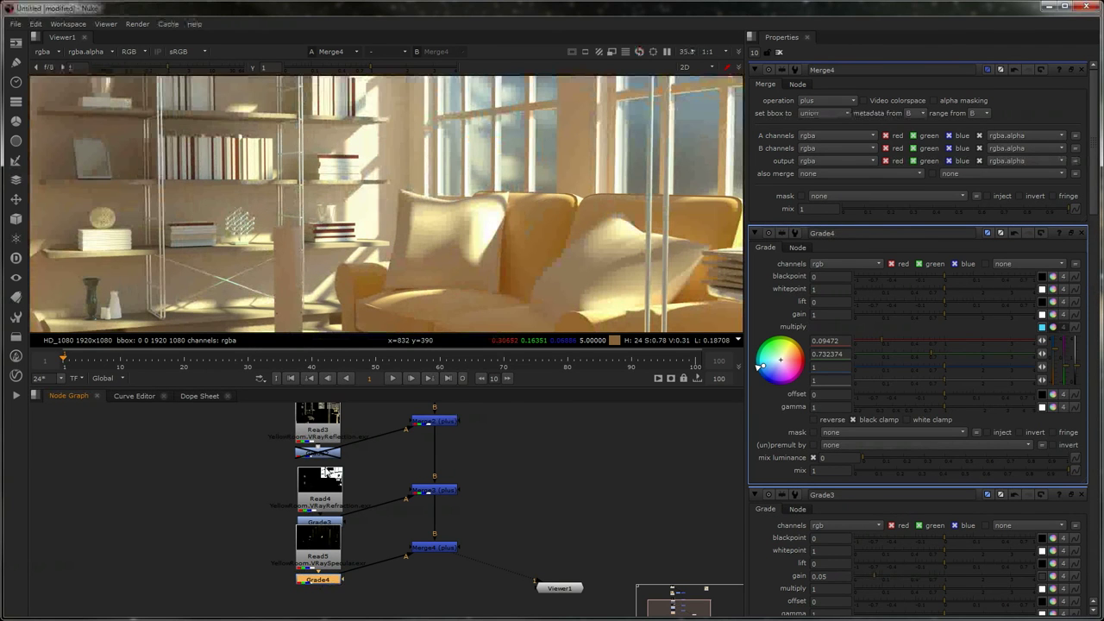
pyautogui.press('d')
pyautogui.press('d')
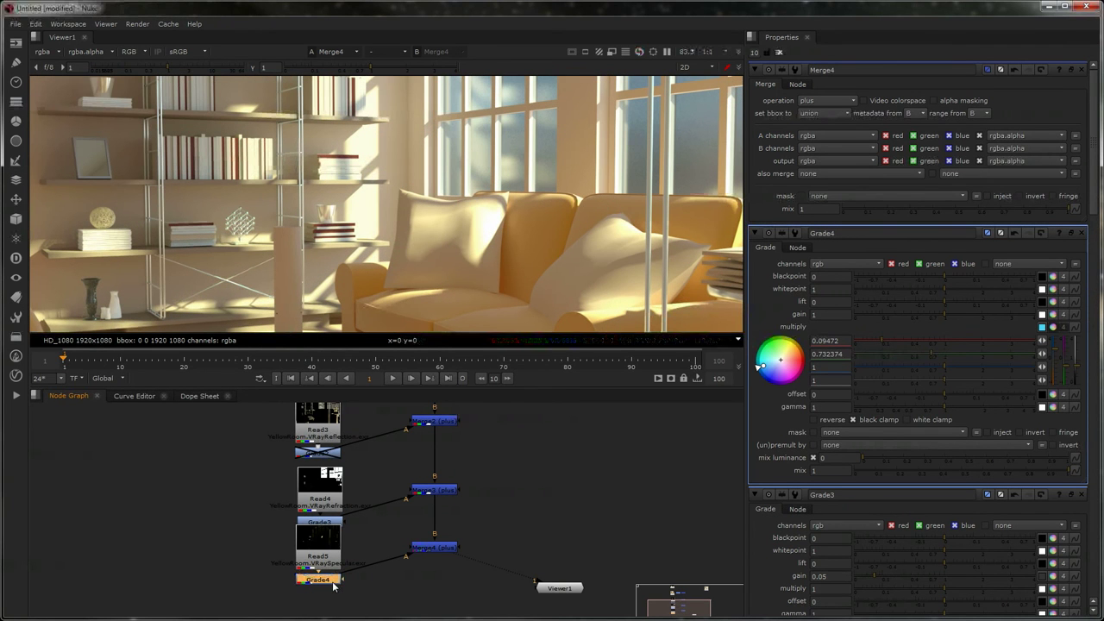
pyautogui.click(333, 522)
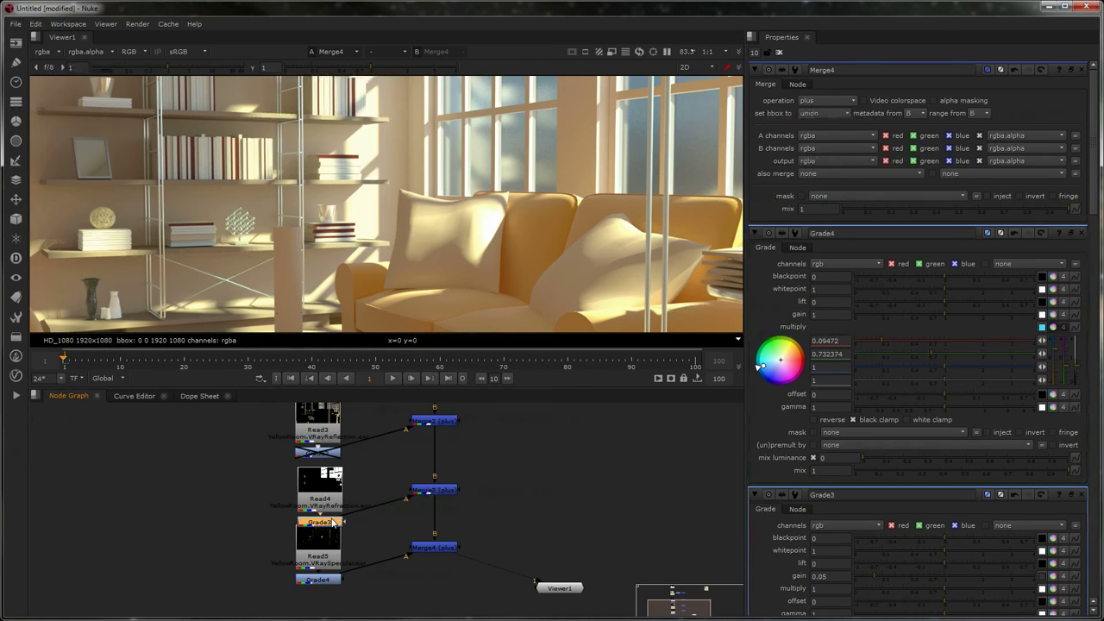
pyautogui.press('d')
pyautogui.press('d')
pyautogui.press('d')
pyautogui.press('d')
pyautogui.moveTo(318, 485); pyautogui.dragTo(319, 526, button='middle')
pyautogui.moveTo(313, 459); pyautogui.dragTo(316, 504, button='middle')
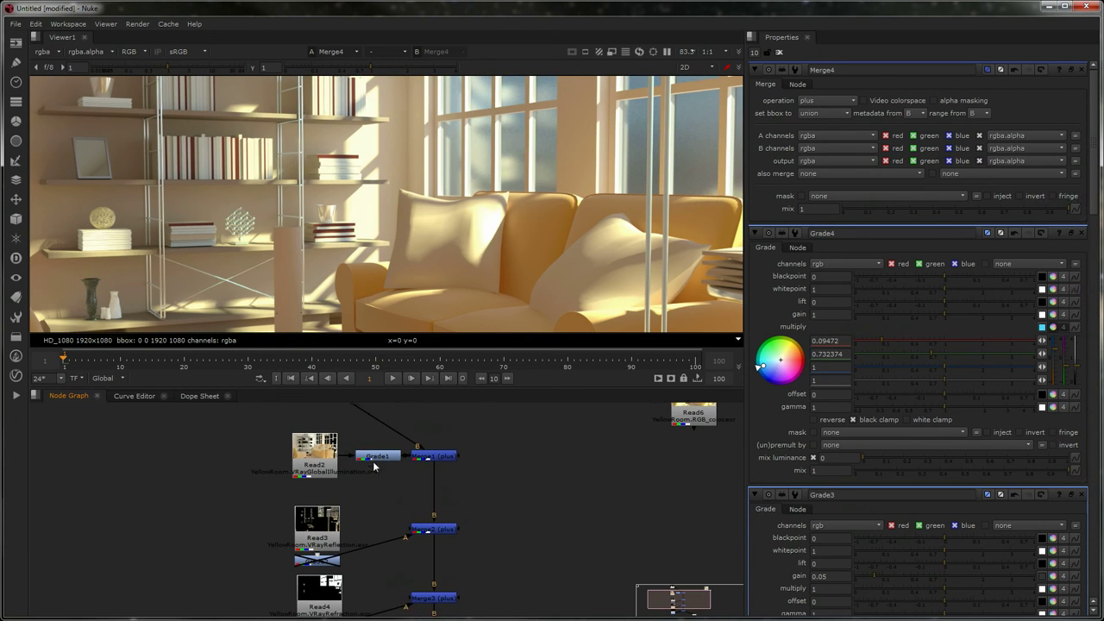
pyautogui.click(377, 456)
pyautogui.press('d')
pyautogui.press('d')
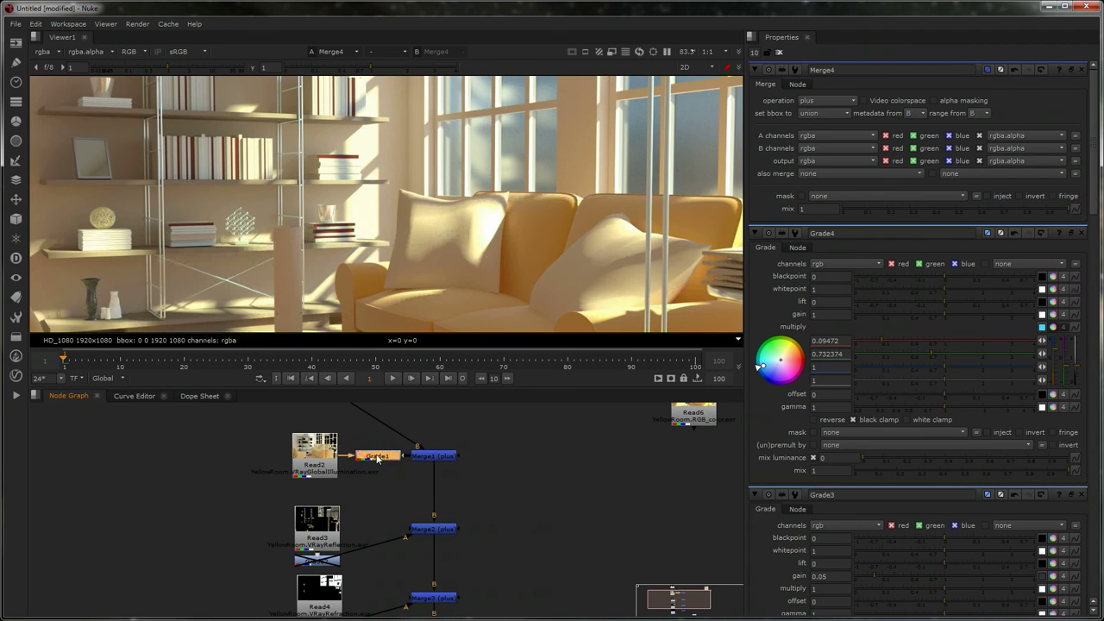
pyautogui.moveTo(377, 457)
pyautogui.mouseDown(button='middle')
pyautogui.moveTo(371, 431)
pyautogui.moveTo(362, 436)
pyautogui.moveTo(387, 468)
pyautogui.mouseUp(button='middle')
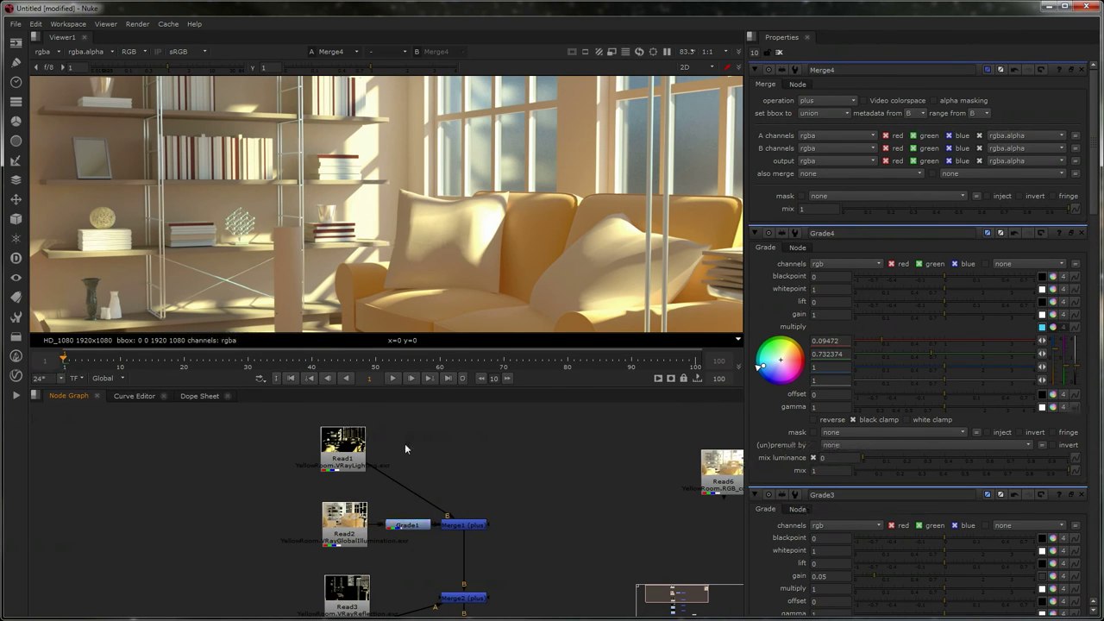
# Insert a new Grade node after the lighting pass
pyautogui.scroll(-2, 405, 443)
pyautogui.press('g')
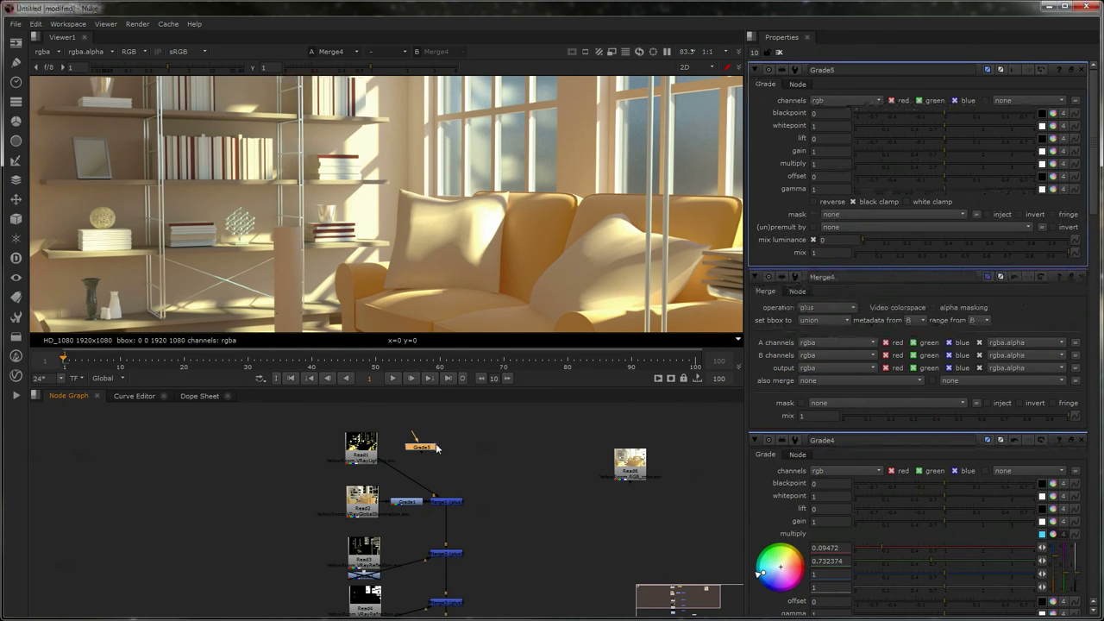
pyautogui.moveTo(423, 448); pyautogui.dragTo(449, 453)
pyautogui.scroll(-5, 740, 231)
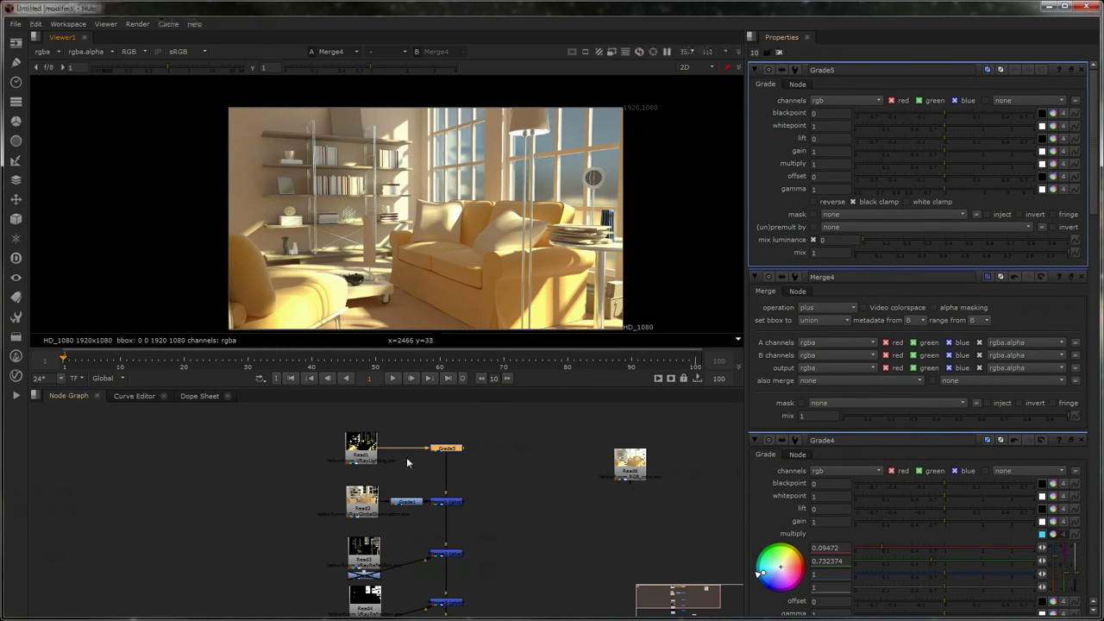
# Add a Saturation node after the lighting pass, set saturation to 0, and view it
pyautogui.press('Tab')
pyautogui.write('sat')
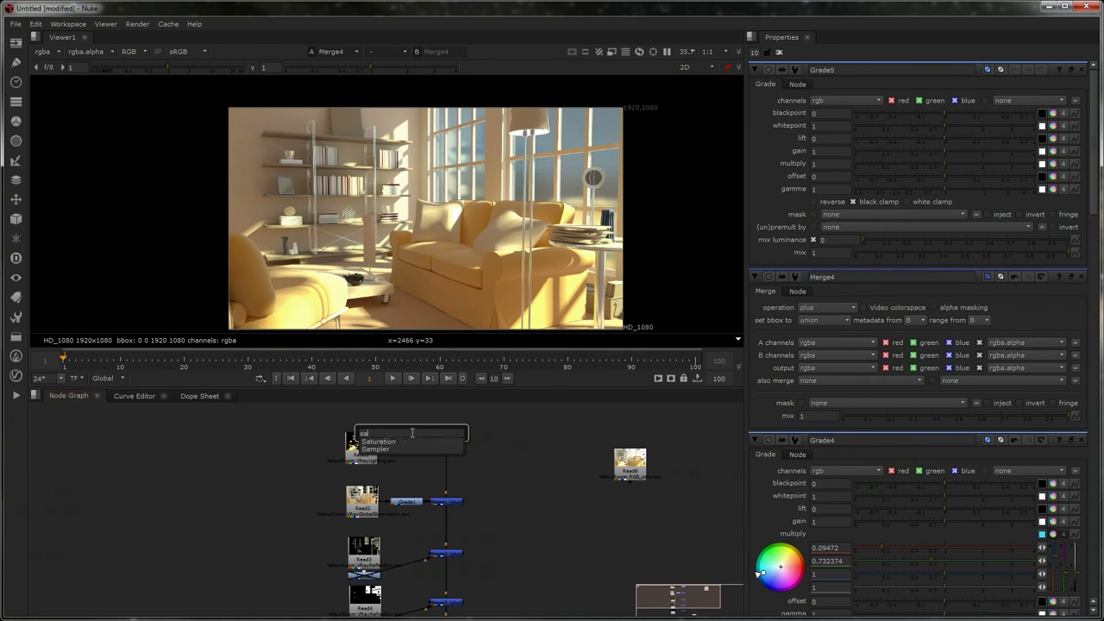
pyautogui.press('Return')
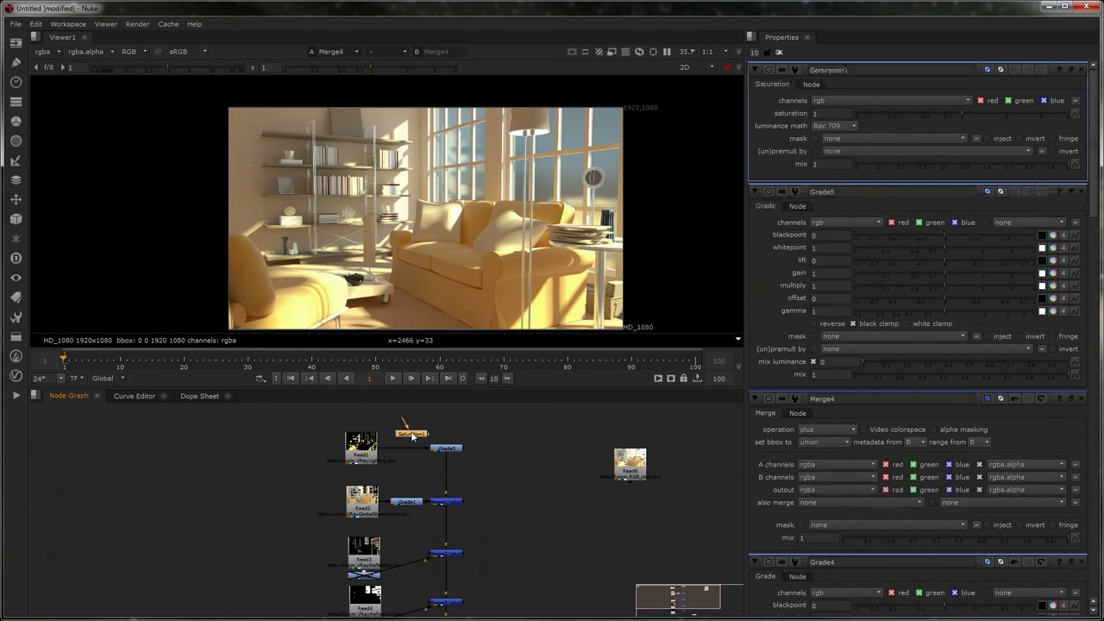
pyautogui.moveTo(412, 436); pyautogui.dragTo(405, 449)
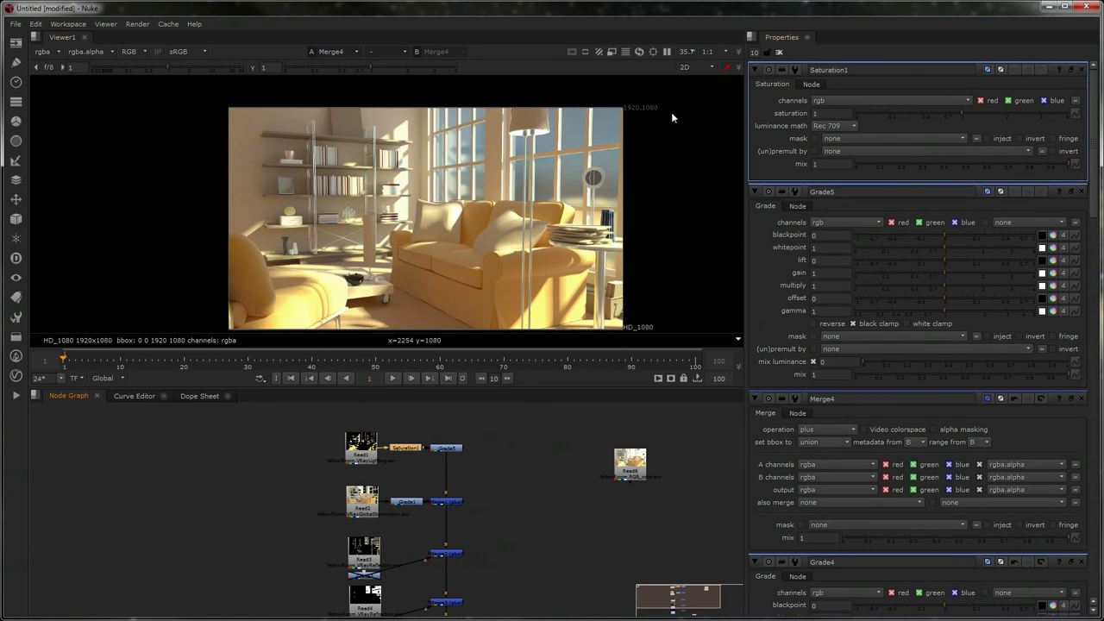
pyautogui.click(815, 113)
pyautogui.write('0')
pyautogui.press('Return')
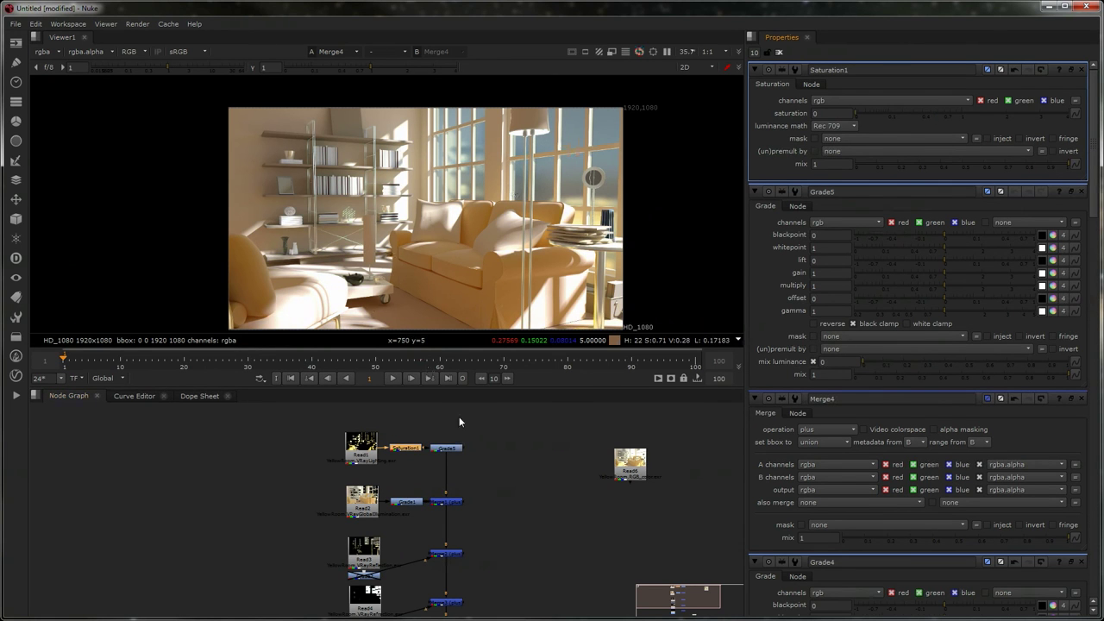
pyautogui.press('1')
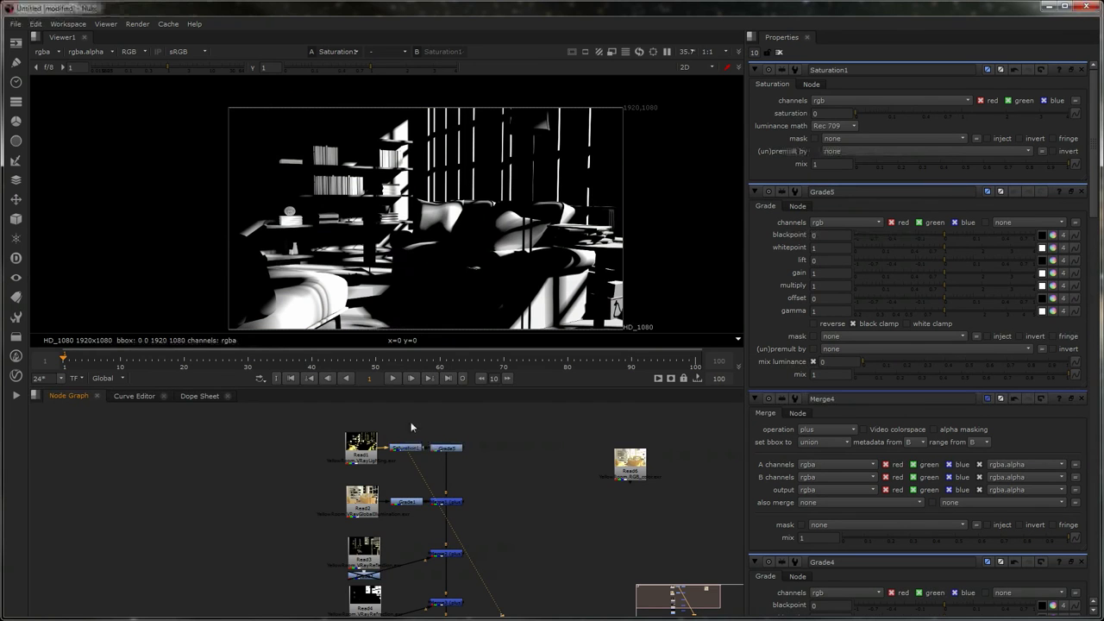
# Show the Merge4 result in the viewer and select the Saturation1 node
pyautogui.scroll(-3, 496, 540)
pyautogui.moveTo(497, 540); pyautogui.dragTo(476, 483, button='middle')
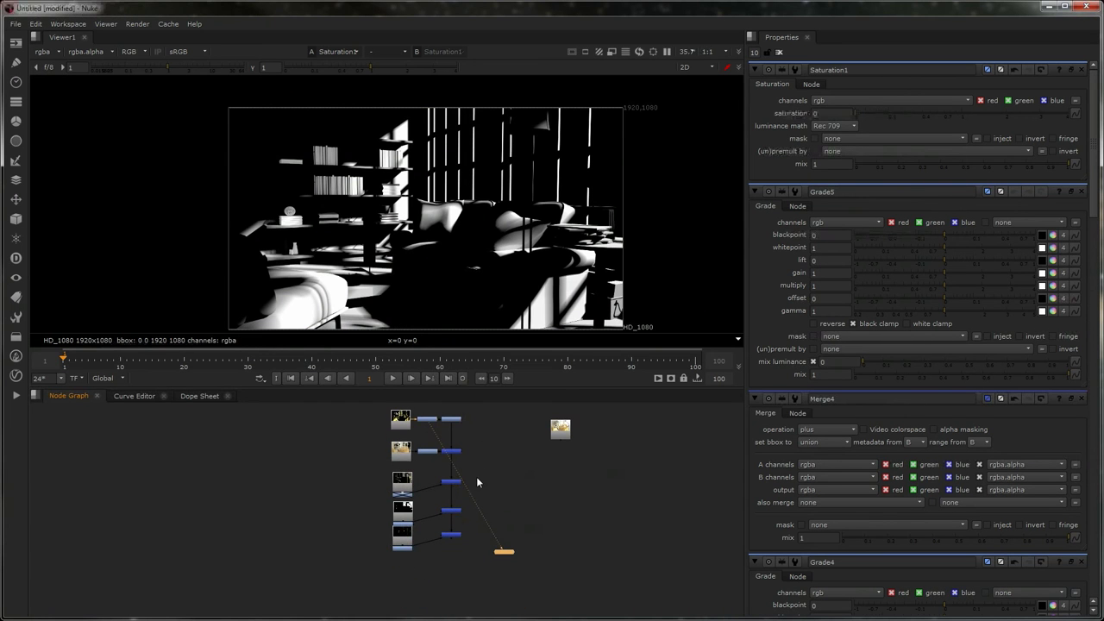
pyautogui.doubleClick(459, 541)
pyautogui.press('1')
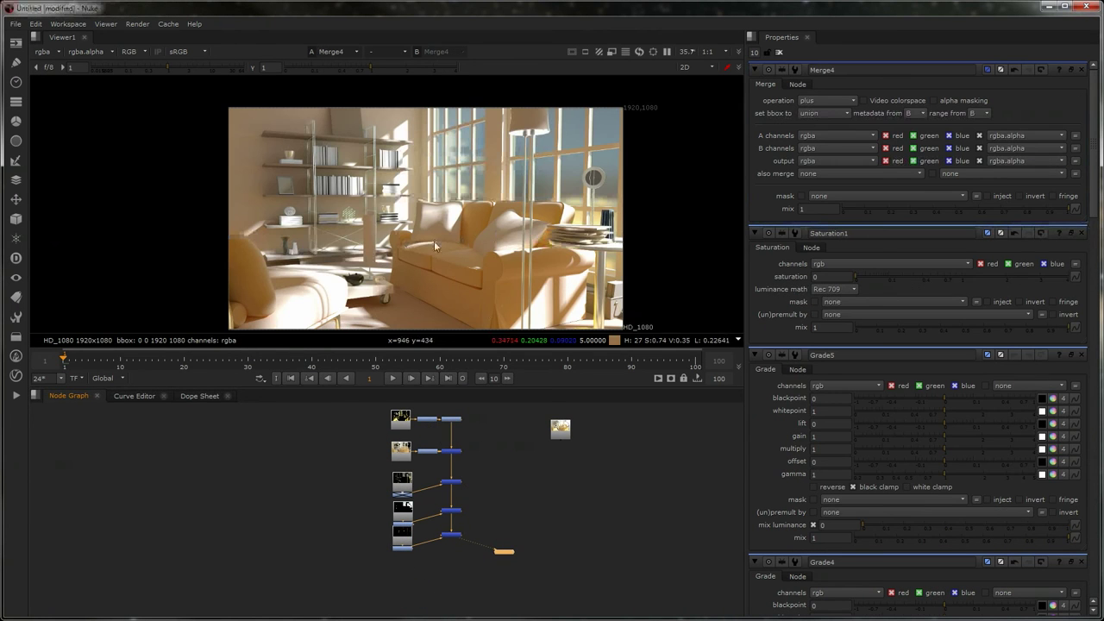
pyautogui.scroll(2, 483, 453)
pyautogui.click(431, 456)
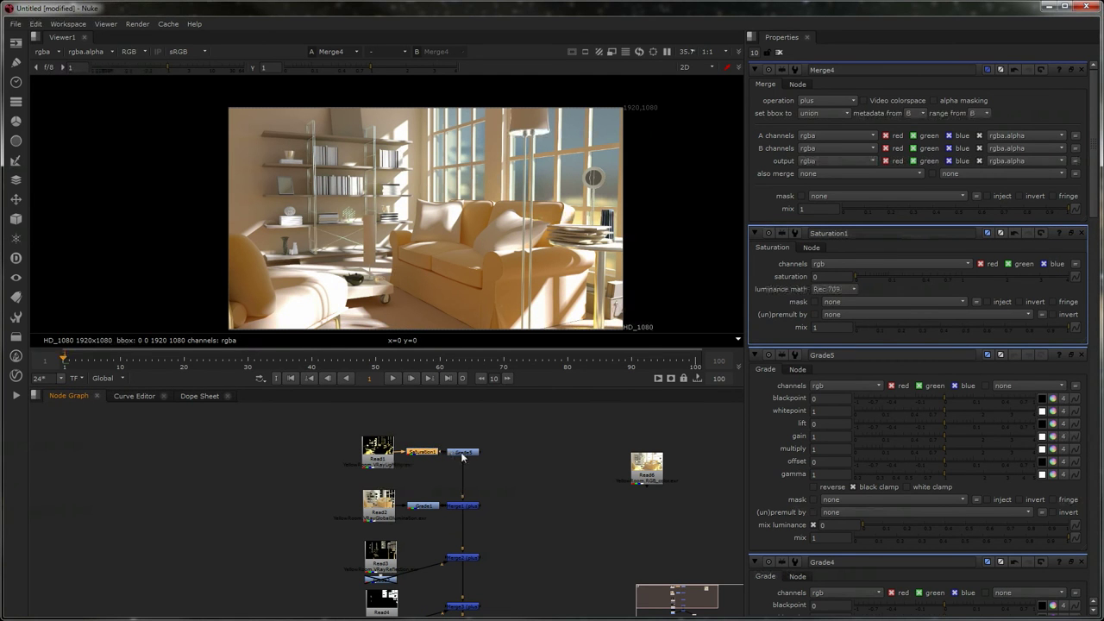
# Give Grade5 a warm multiply tint of 1 / 0.813108 / 0.68313 using the colour wheel
pyautogui.doubleClick(462, 453)
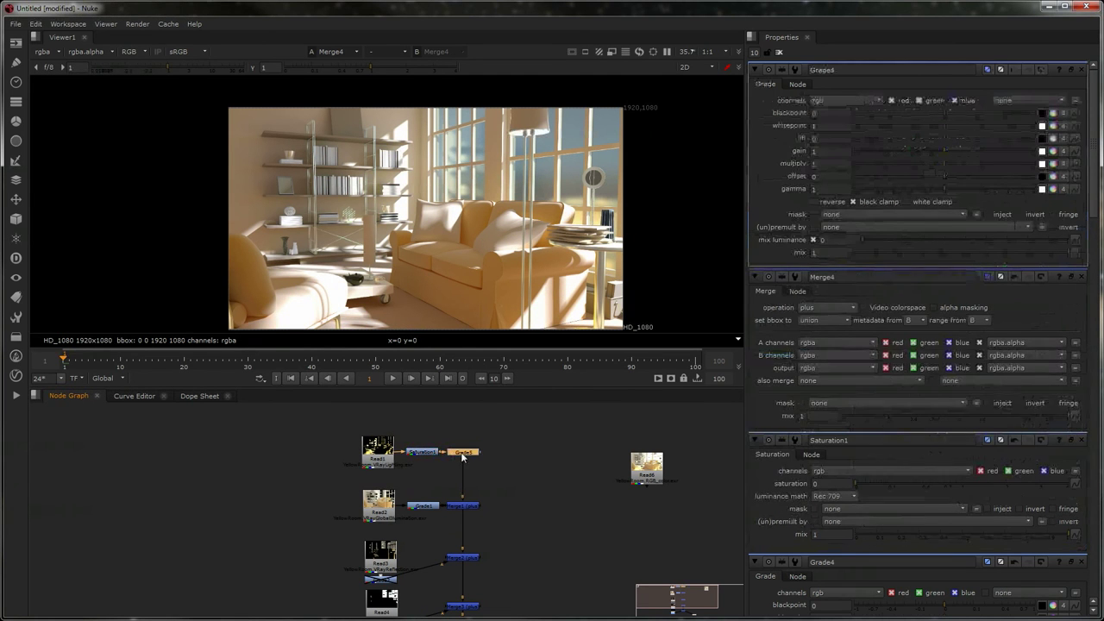
pyautogui.click(1052, 163)
pyautogui.moveTo(780, 197); pyautogui.dragTo(970, 209)
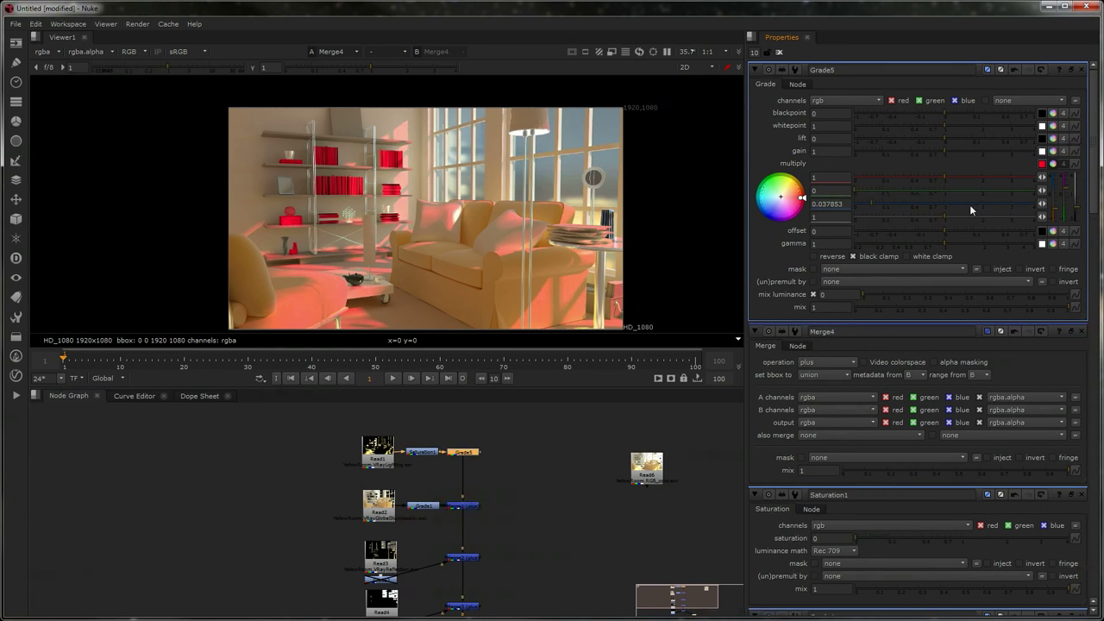
pyautogui.moveTo(805, 204); pyautogui.dragTo(843, 230)
pyautogui.moveTo(890, 239); pyautogui.dragTo(803, 186)
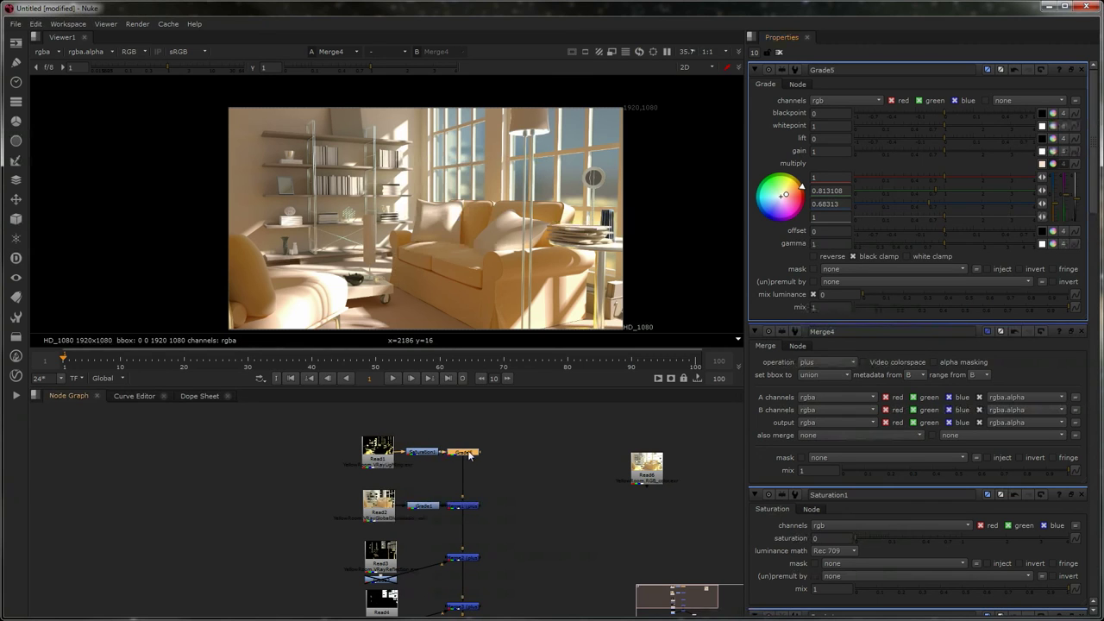
# Disable and re-enable Saturation1 and Grade5 to compare, then fit the node graph
pyautogui.moveTo(509, 442); pyautogui.dragTo(406, 459)
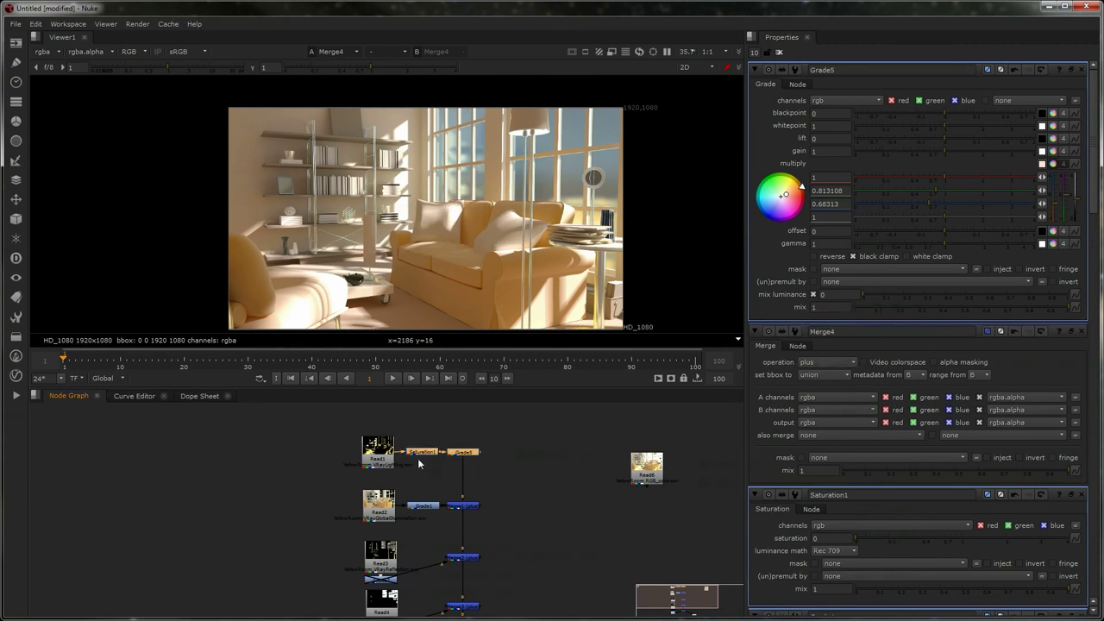
pyautogui.press('d')
pyautogui.press('d')
pyautogui.press('d')
pyautogui.press('d')
pyautogui.press('d')
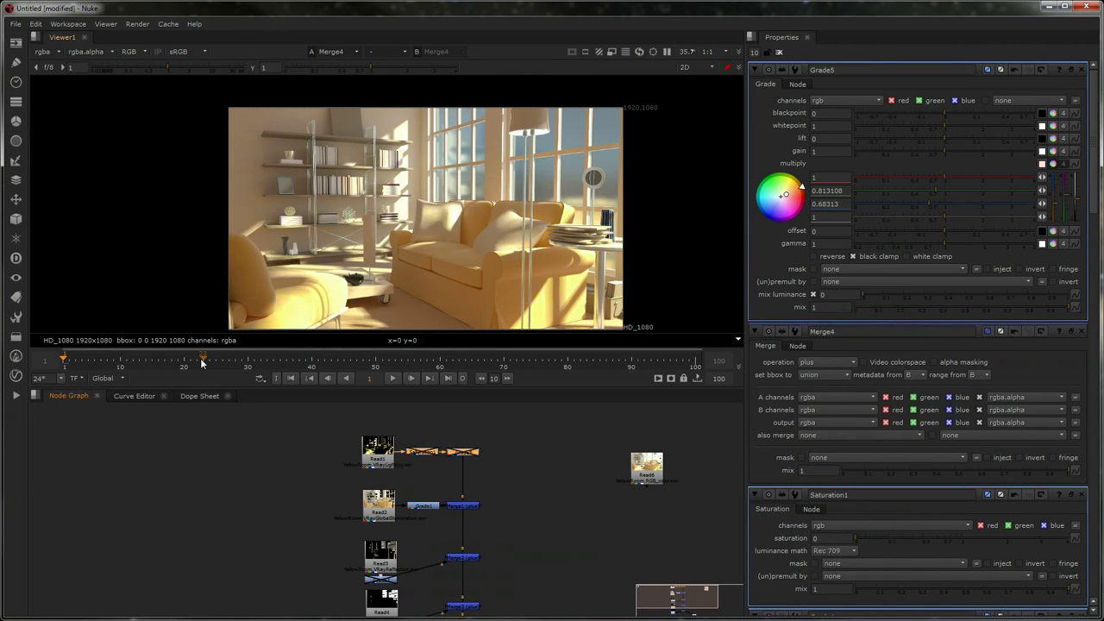
pyautogui.press('d')
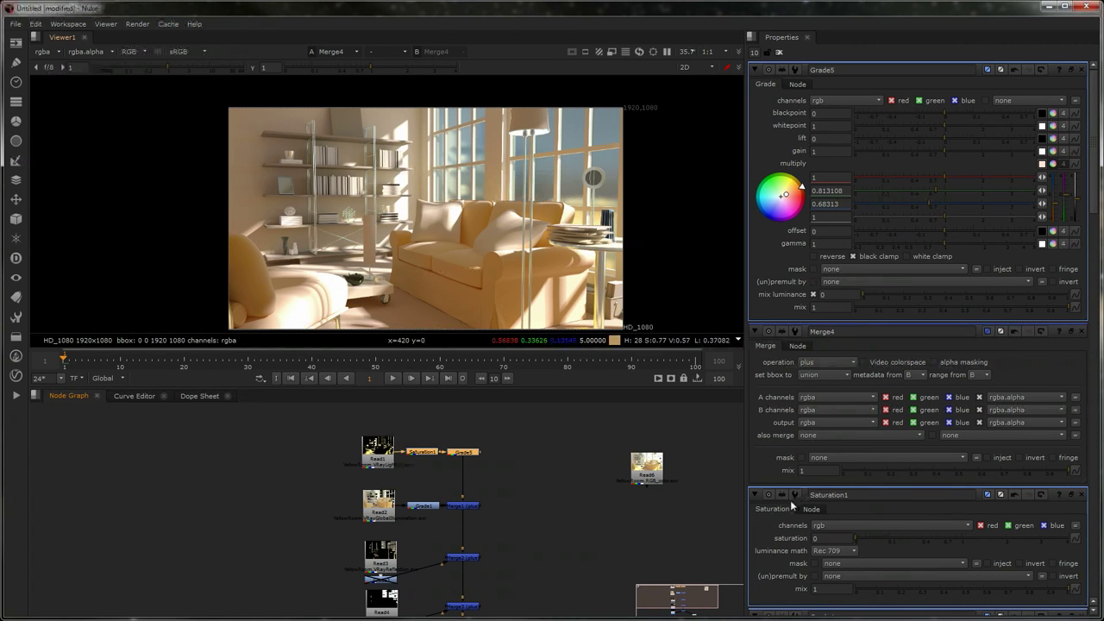
pyautogui.press('f')
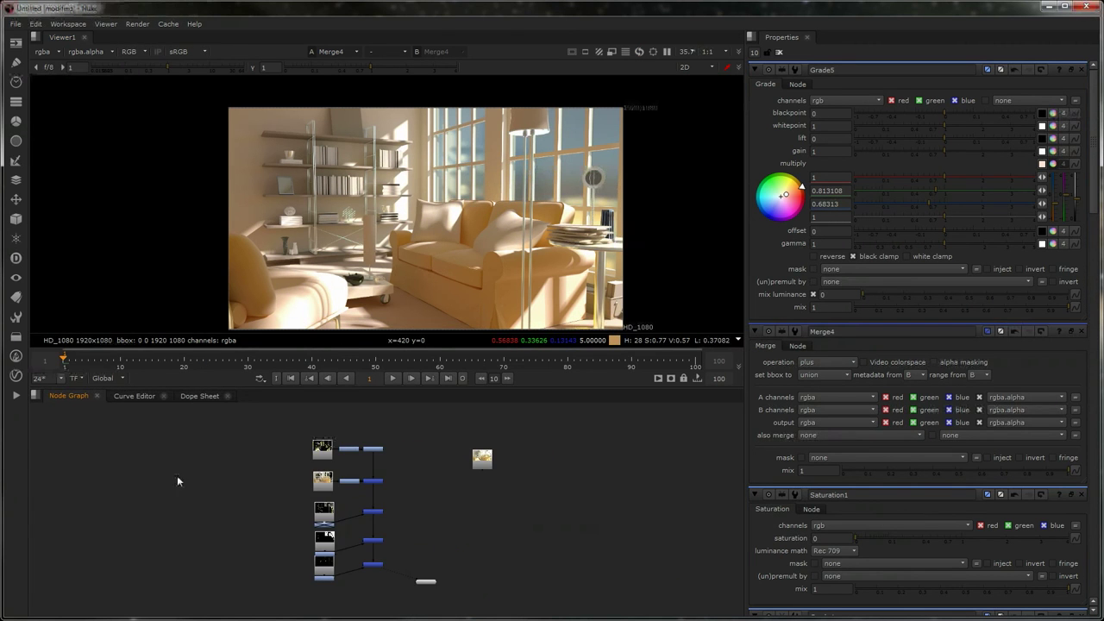
# Zoom the node graph out and back to find the column of new Shuffle nodes
pyautogui.scroll(3, 391, 495)
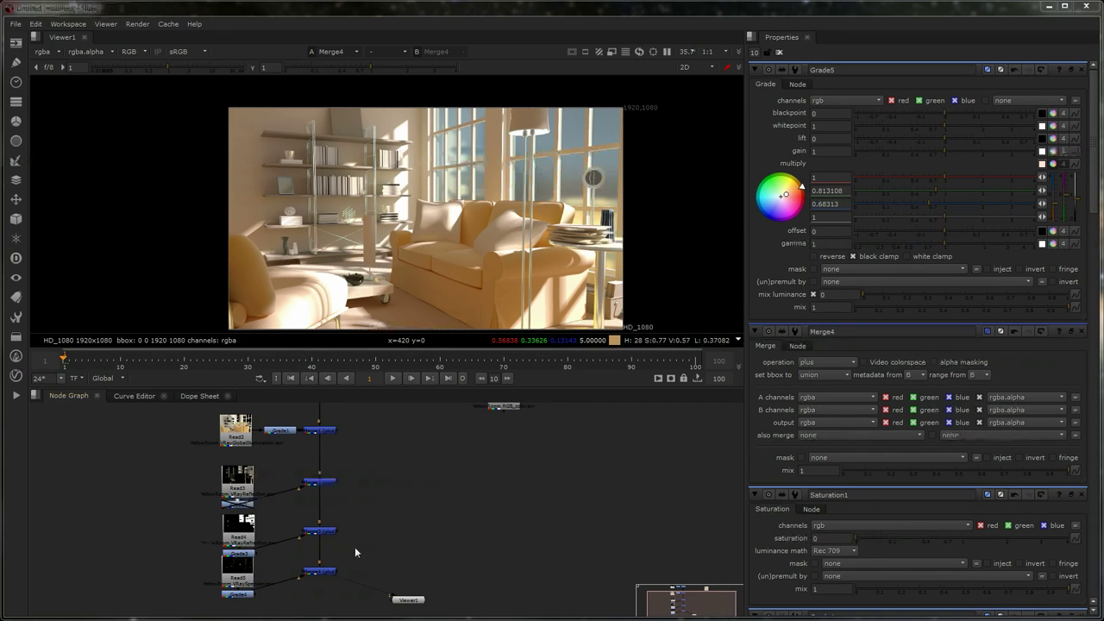
pyautogui.scroll(-3, 375, 502)
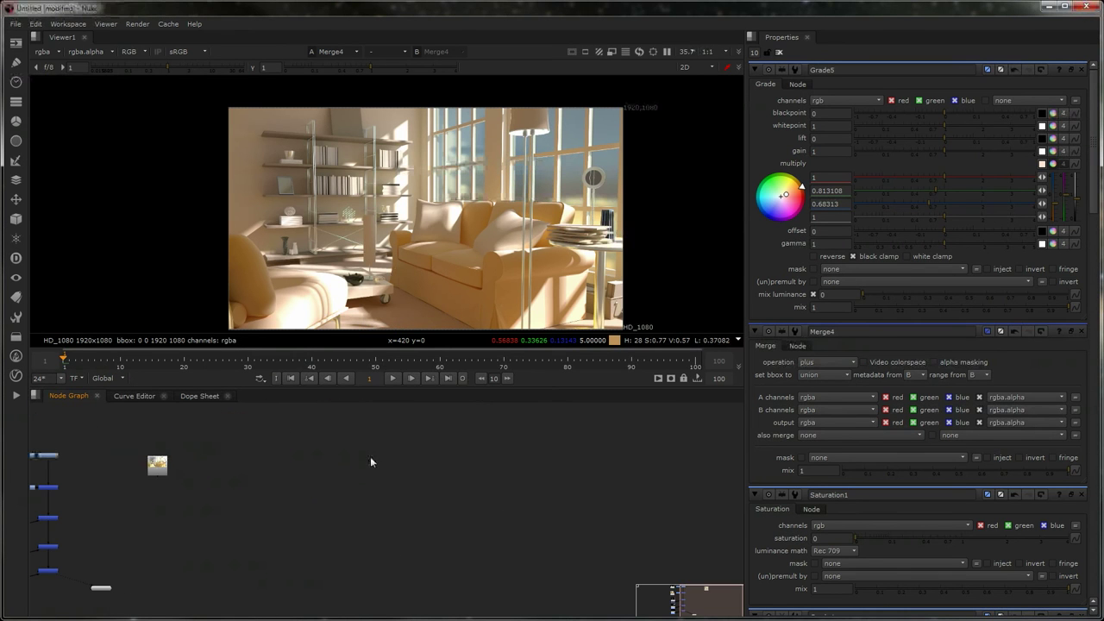
# Maximise the node graph and stack GI_1, reflect1, refract1, Spec1, caustics_chan1 and SelfIllum1 under Lighting1
pyautogui.moveTo(412, 432); pyautogui.dragTo(413, 488, button='middle')
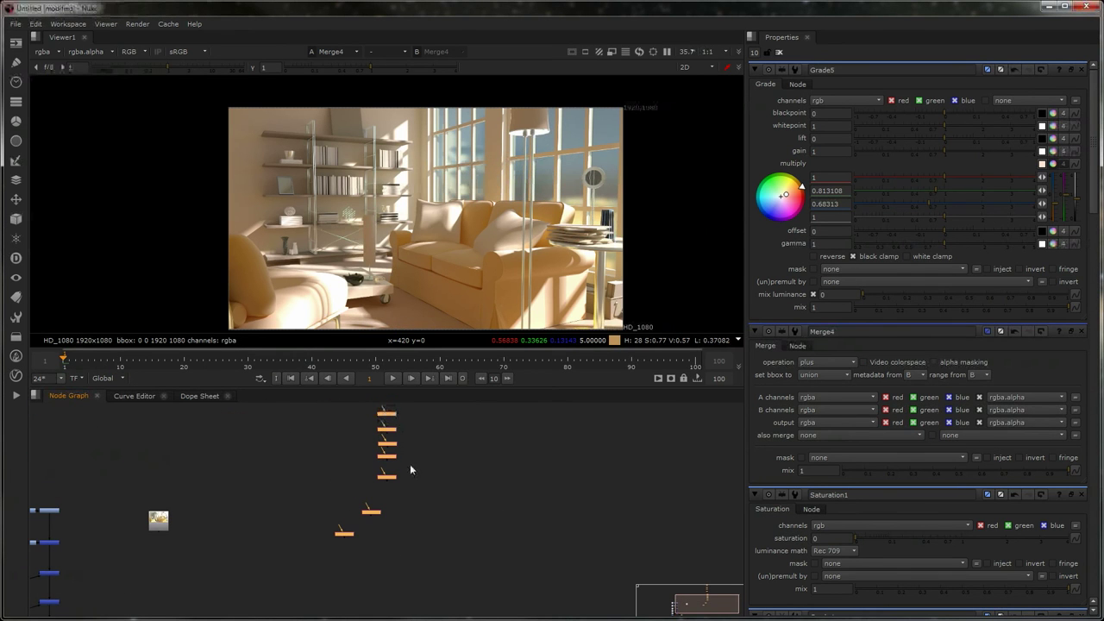
pyautogui.press('space')
pyautogui.scroll(2, 440, 375)
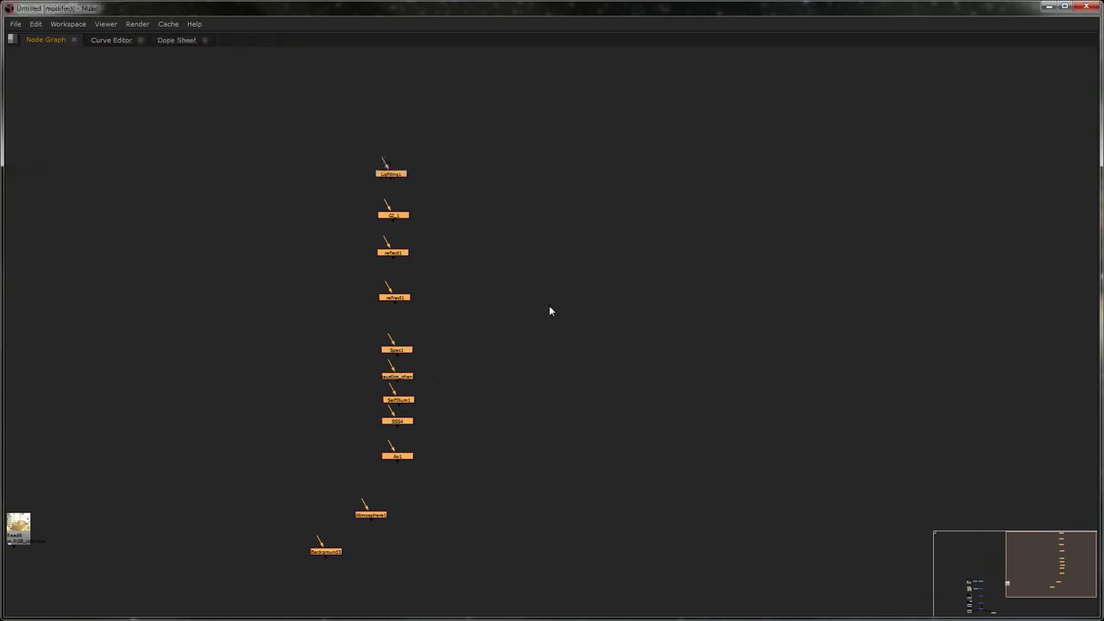
pyautogui.click(403, 216)
pyautogui.moveTo(396, 218); pyautogui.dragTo(394, 200)
pyautogui.moveTo(388, 252); pyautogui.dragTo(389, 223)
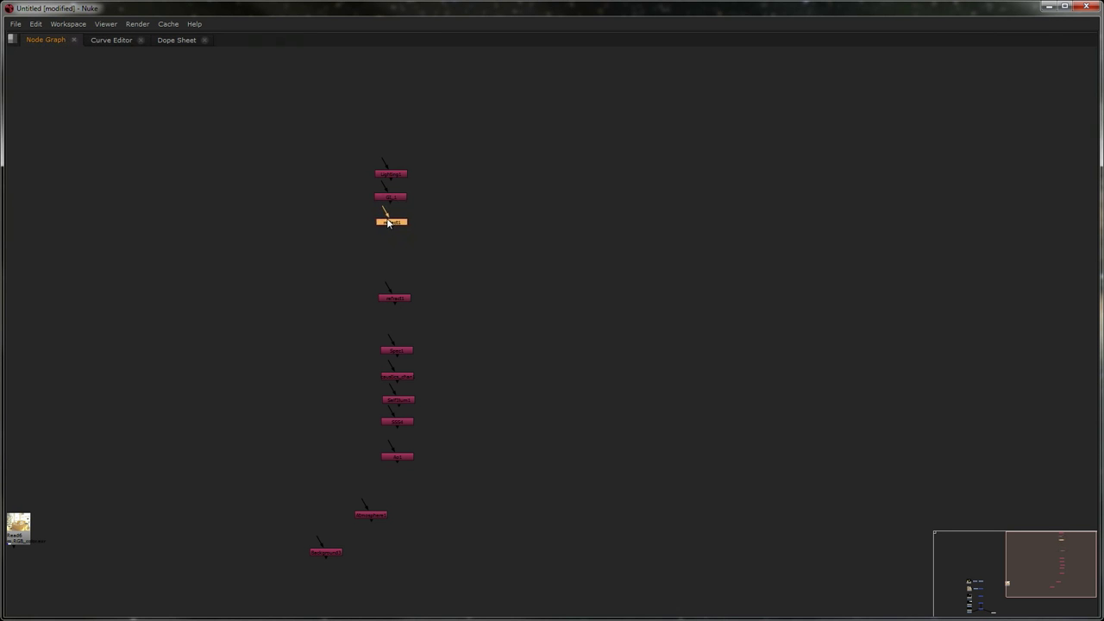
pyautogui.moveTo(389, 298); pyautogui.dragTo(388, 244)
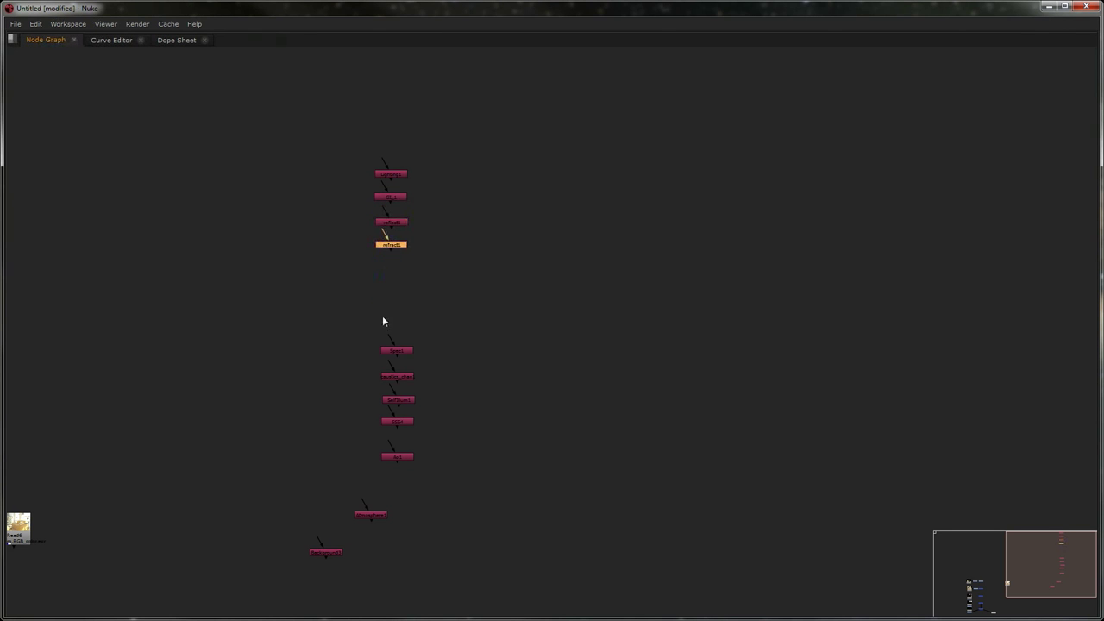
pyautogui.moveTo(388, 354); pyautogui.dragTo(382, 270)
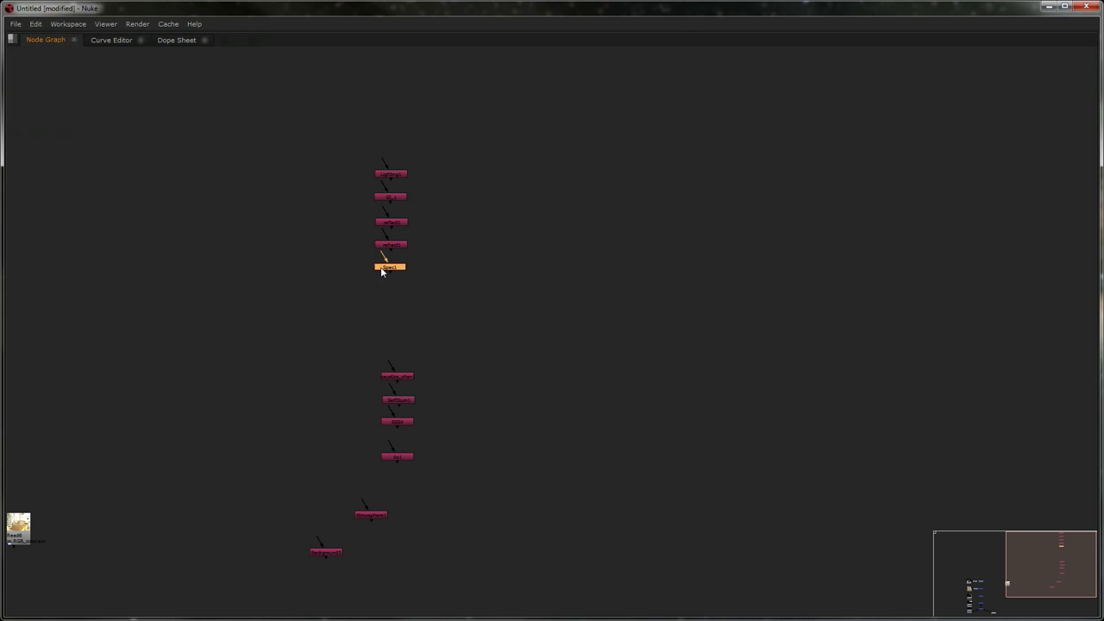
pyautogui.moveTo(402, 375); pyautogui.dragTo(393, 294)
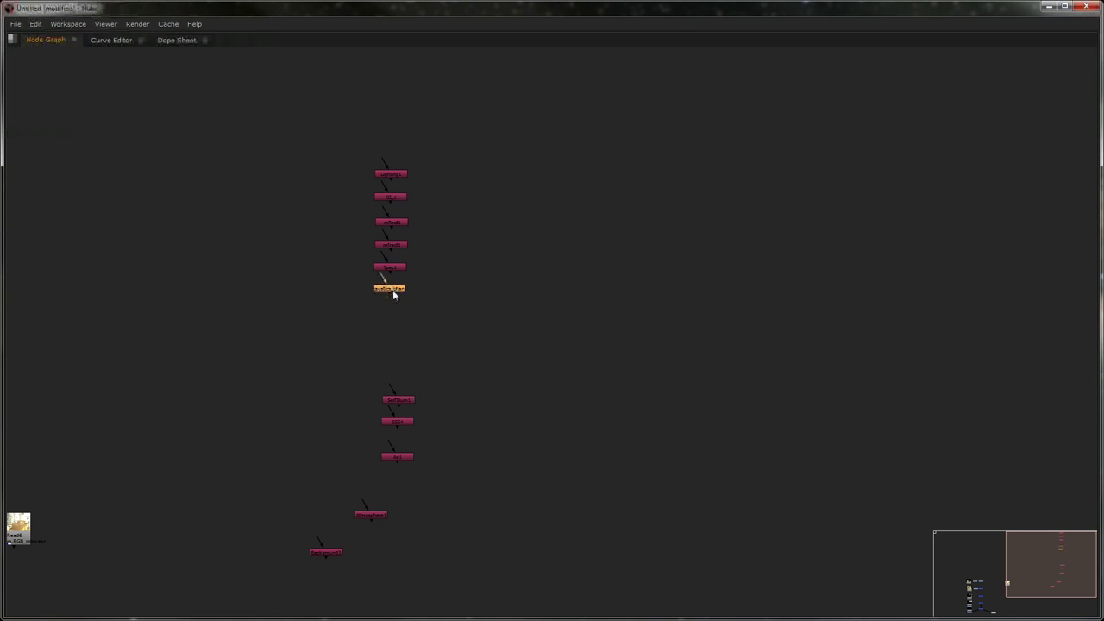
pyautogui.moveTo(409, 402); pyautogui.dragTo(388, 309)
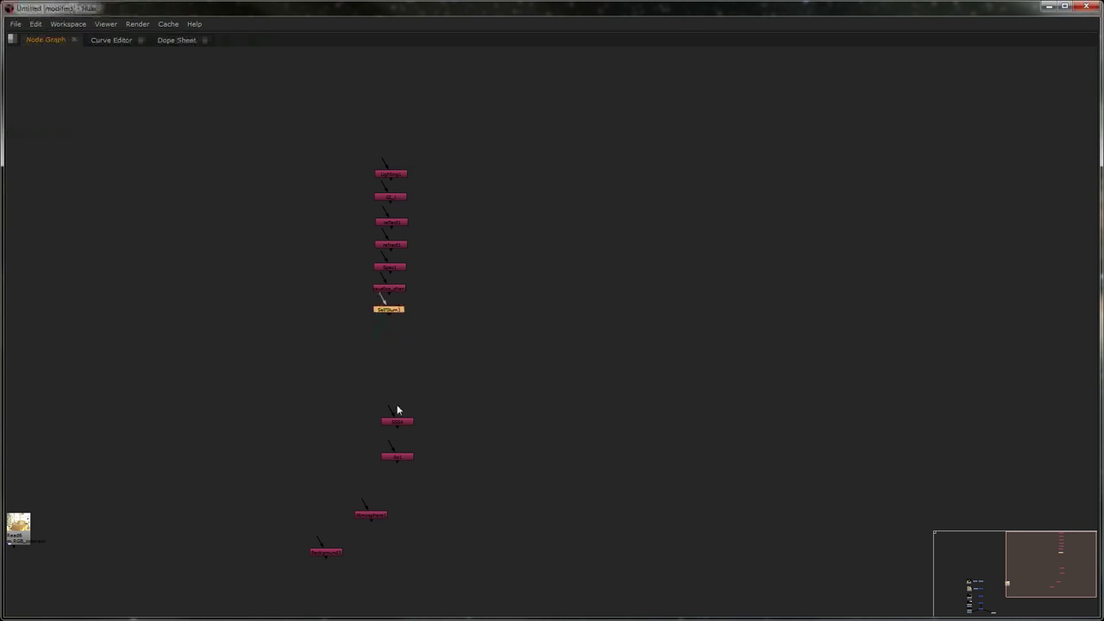
# Add SSS4, Ao1, Atmosphere1 and Background3 to the column, then pull Ao1 out left
pyautogui.click(399, 423)
pyautogui.moveTo(398, 424); pyautogui.dragTo(389, 332)
pyautogui.moveTo(404, 463); pyautogui.dragTo(391, 357)
pyautogui.moveTo(382, 516); pyautogui.dragTo(393, 376)
pyautogui.moveTo(330, 552); pyautogui.dragTo(395, 402)
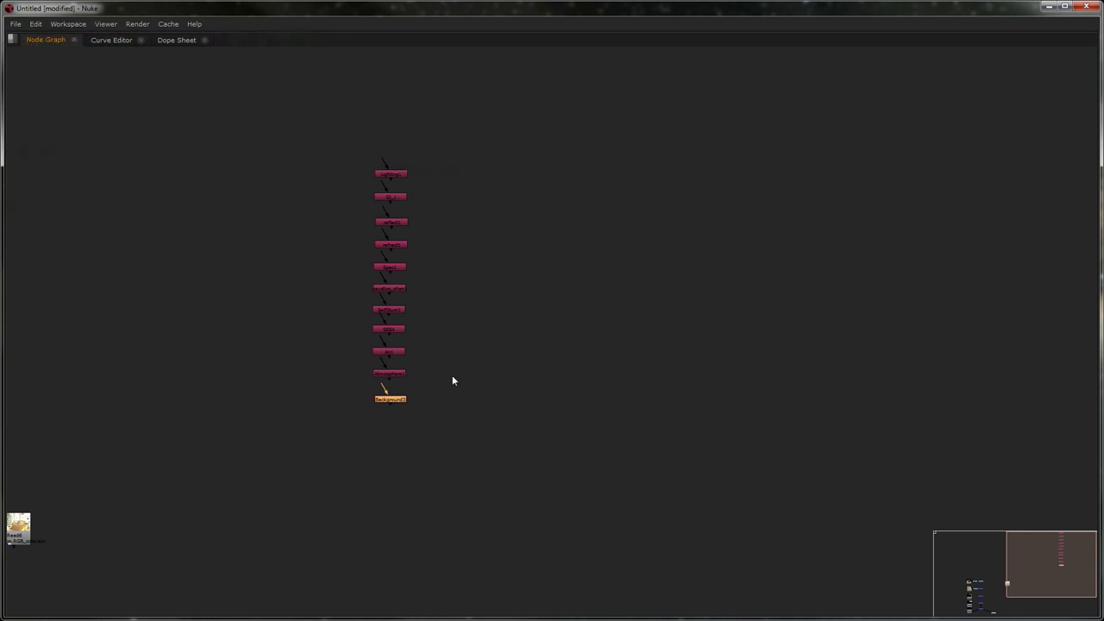
pyautogui.scroll(5, 457, 380)
pyautogui.click(392, 348)
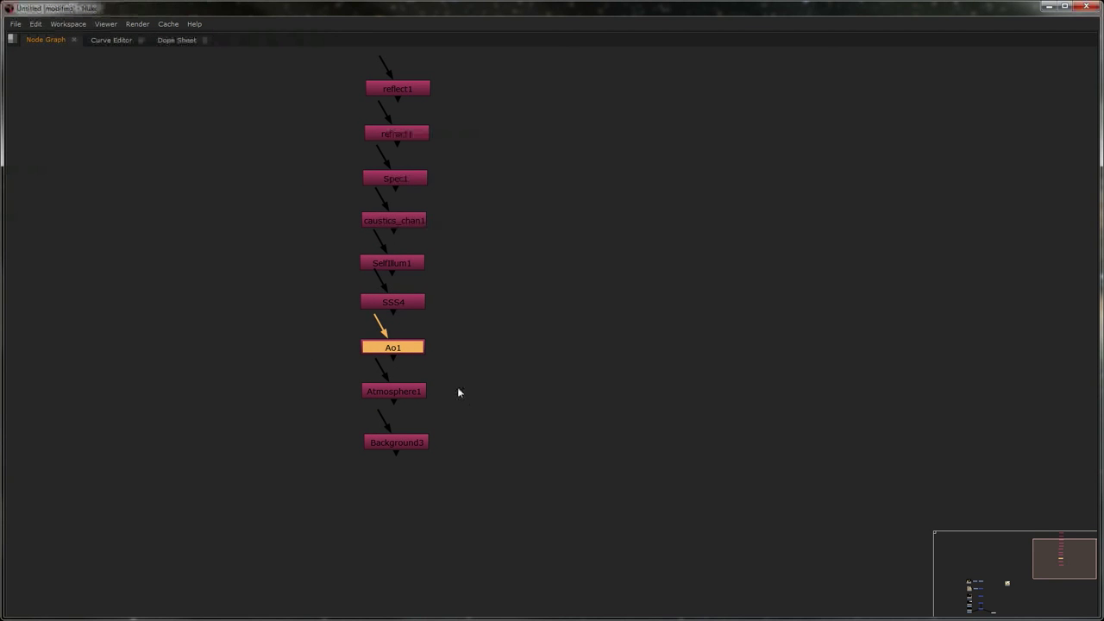
pyautogui.moveTo(385, 347); pyautogui.dragTo(270, 345)
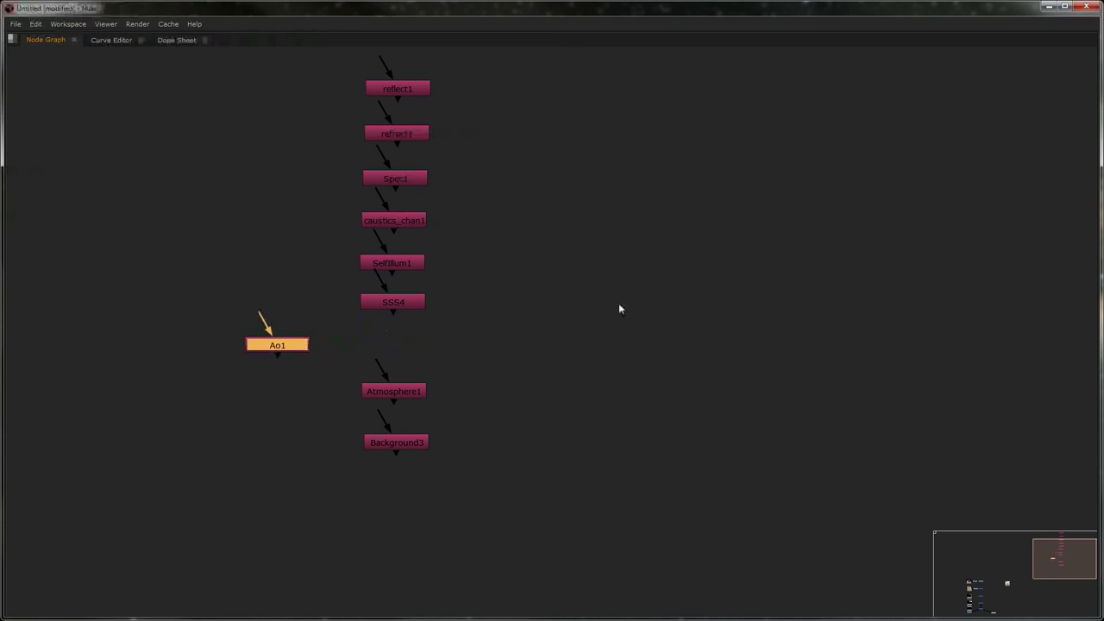
# Add Merge5 fed by Lighting1 with its A input on GI_1, placed beside GI_1
pyautogui.scroll(5, 595, 310)
pyautogui.click(571, 234)
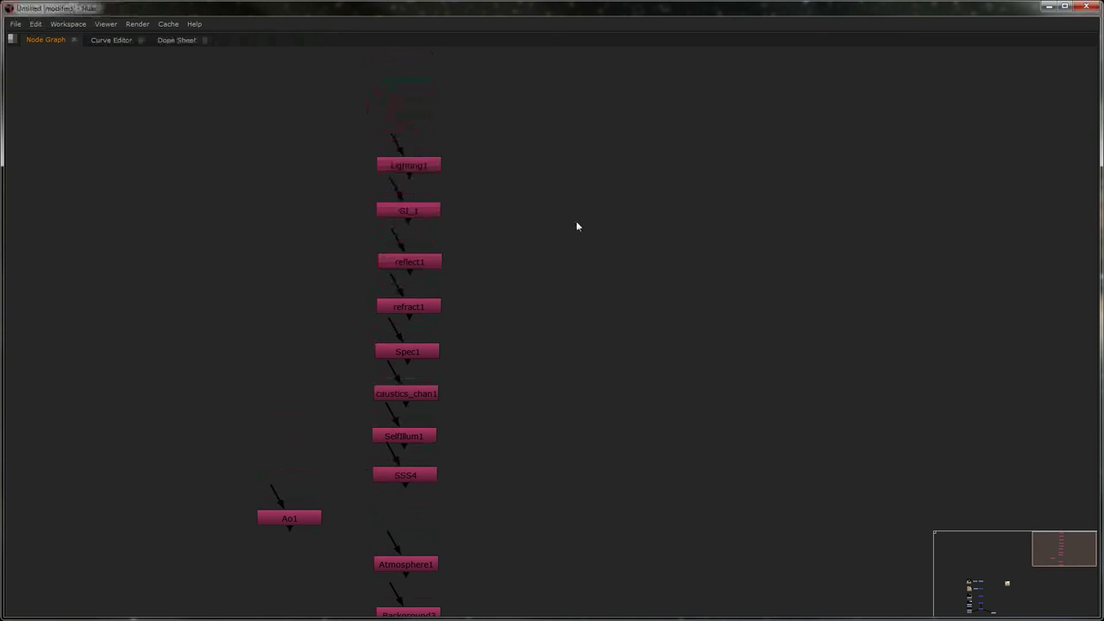
pyautogui.click(431, 166)
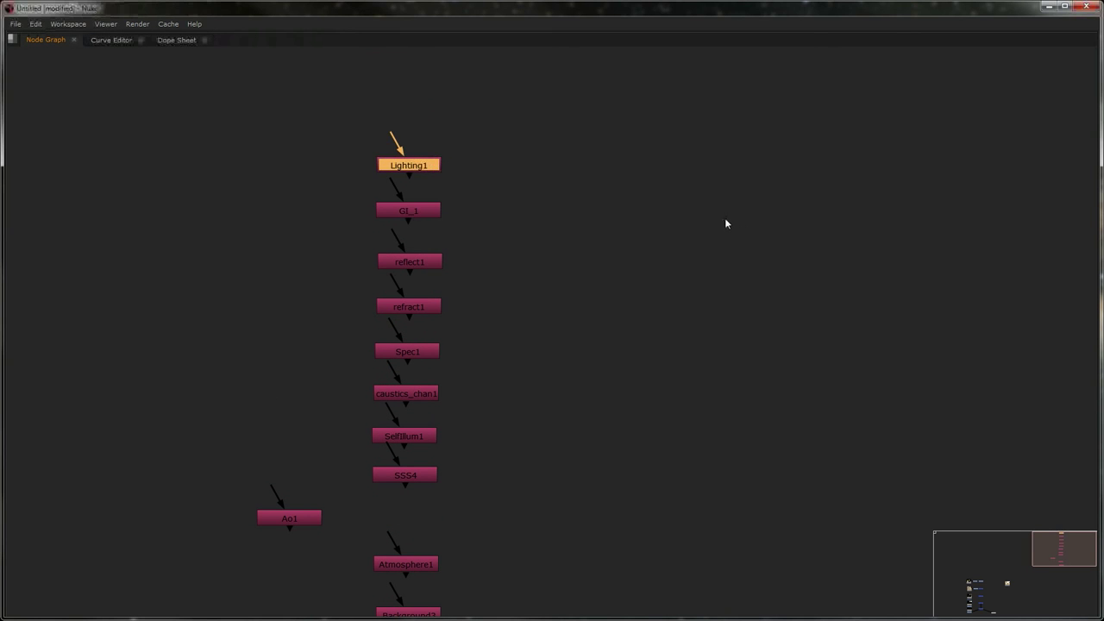
pyautogui.press('m')
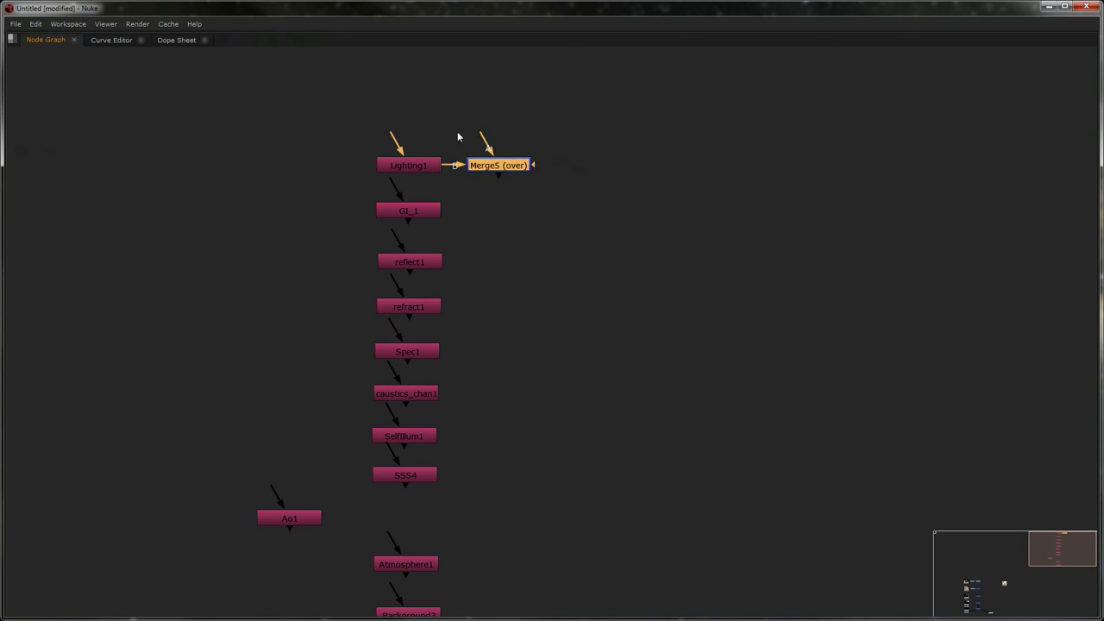
pyautogui.moveTo(486, 144); pyautogui.dragTo(430, 210)
pyautogui.moveTo(503, 166); pyautogui.dragTo(513, 212)
# Set Merge5's operation to plus
pyautogui.press('space')
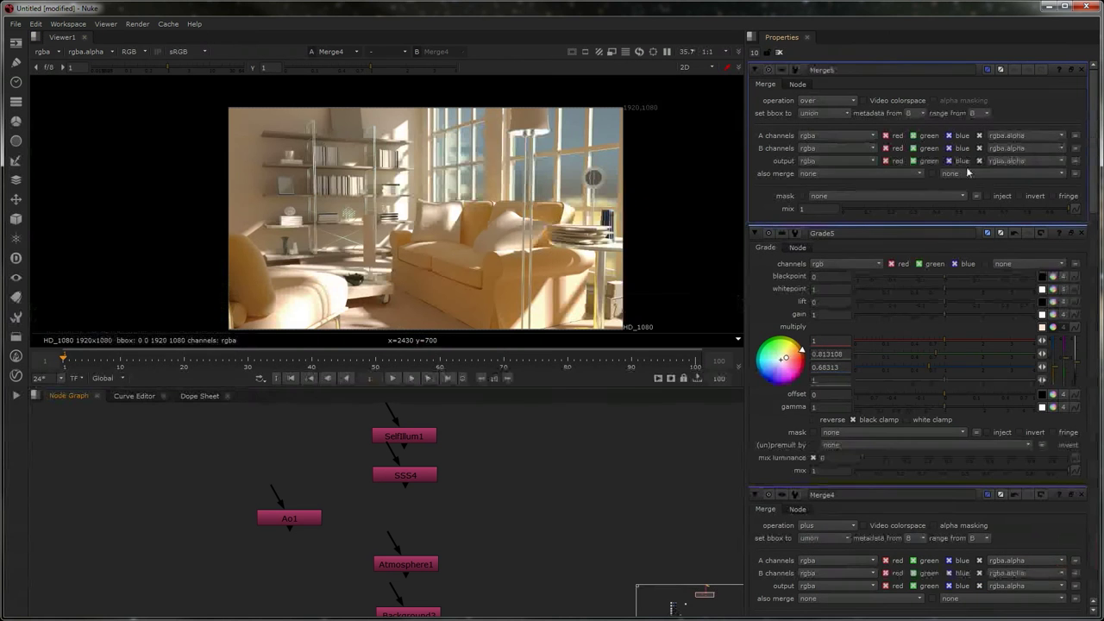
pyautogui.click(828, 100)
pyautogui.click(821, 269)
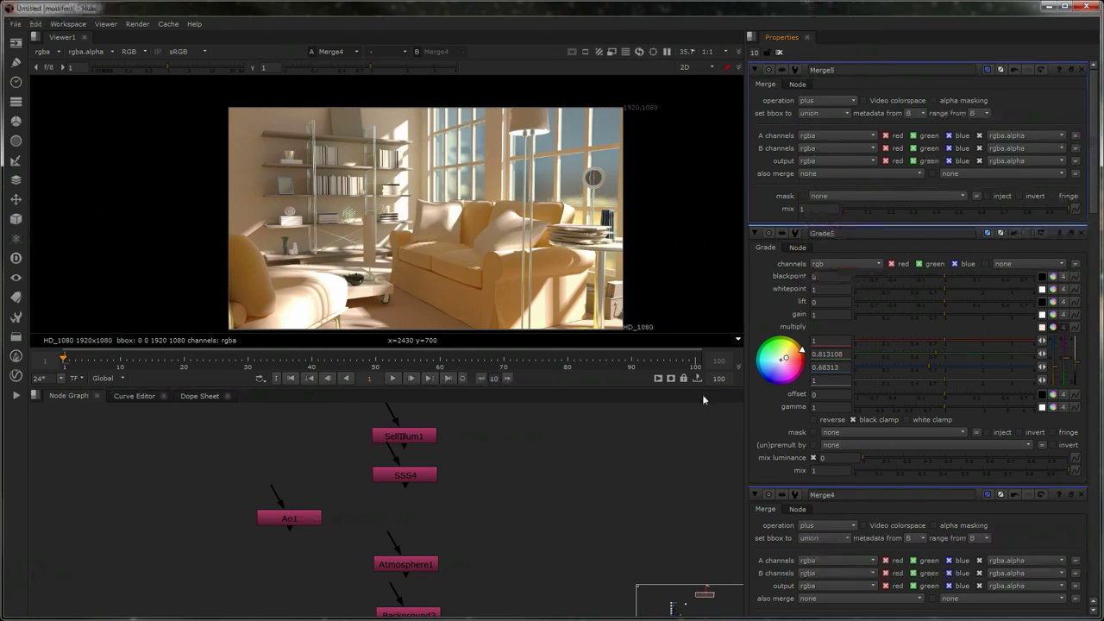
pyautogui.press('space')
pyautogui.click(524, 211)
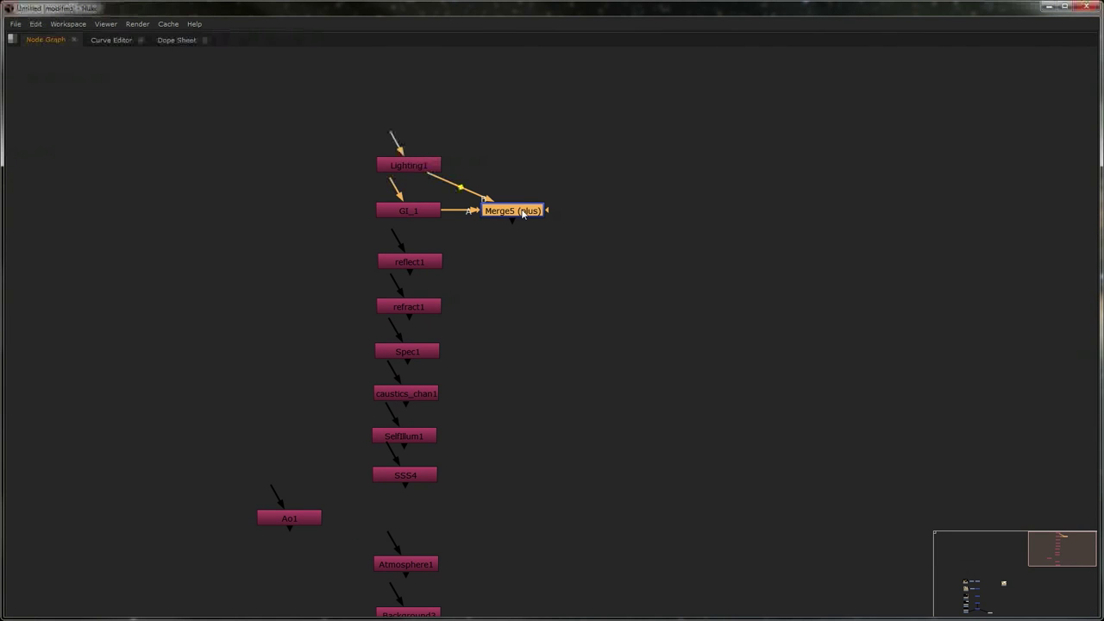
# Add a string of further plus merges, Merge6 through Merge11
pyautogui.click(512, 254)
pyautogui.press('m')
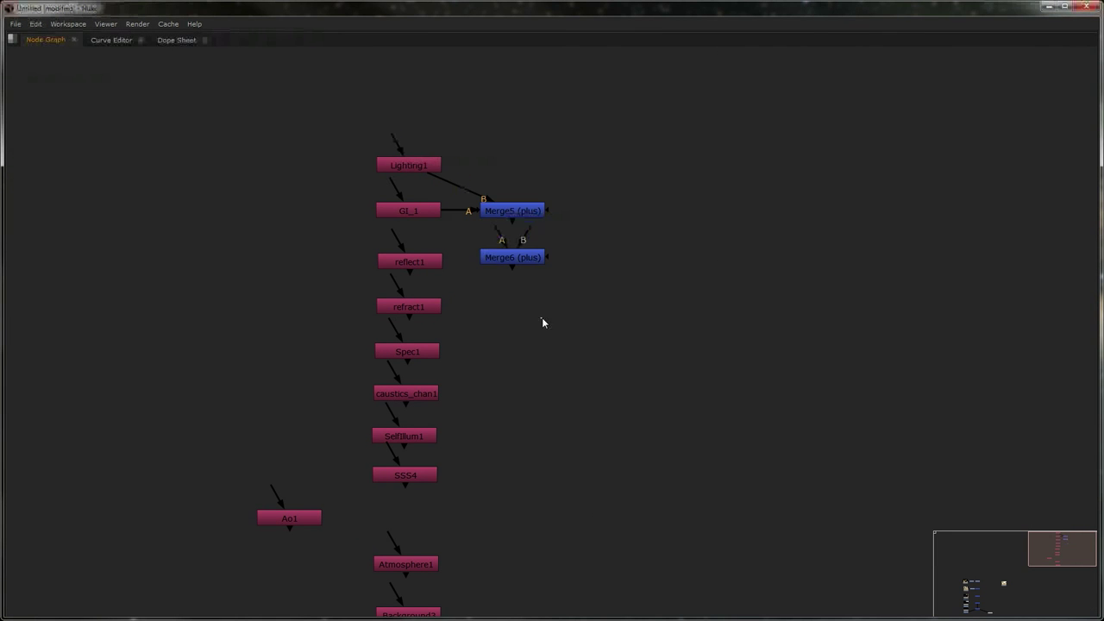
pyautogui.press('m')
pyautogui.press('m')
pyautogui.press('m')
pyautogui.press('m')
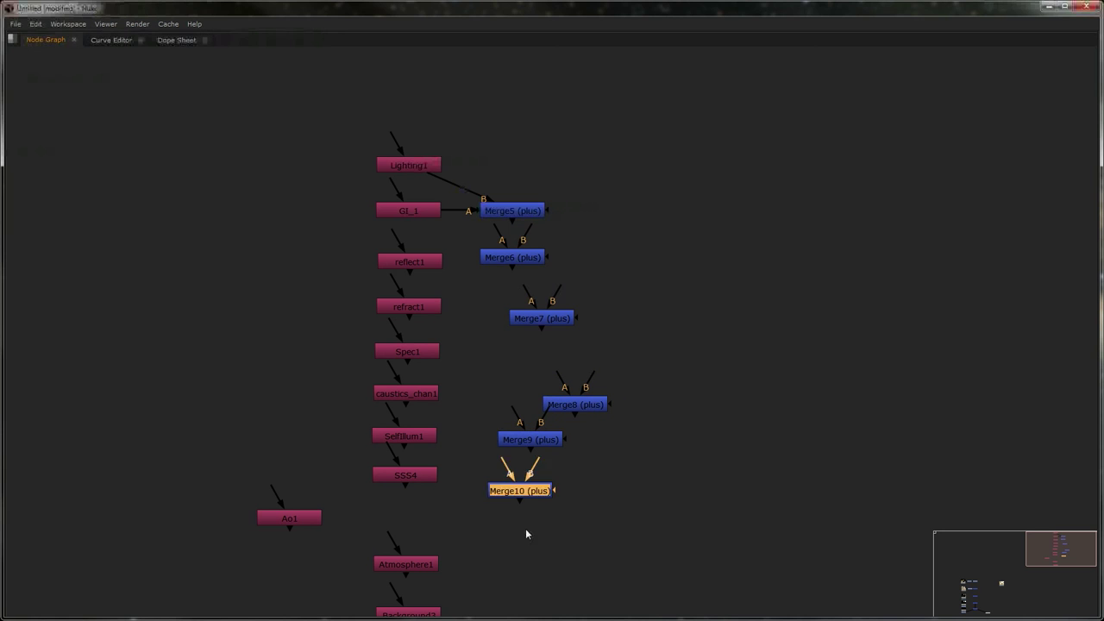
pyautogui.click(525, 529)
pyautogui.press('m')
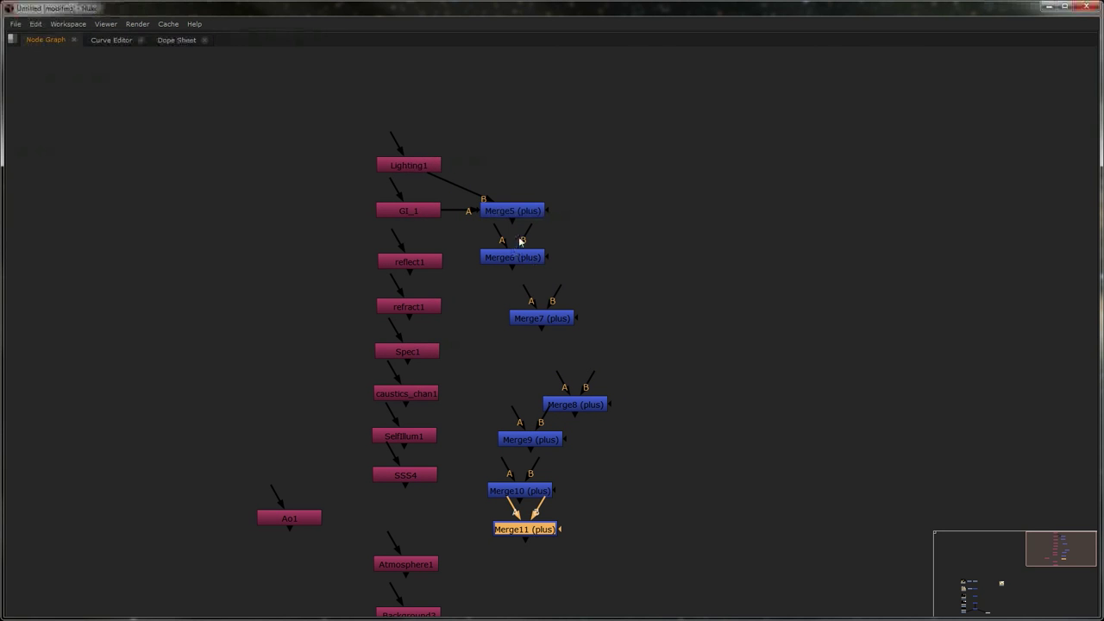
# Wire Merge6 to Merge5 and reflect1, and Merge7 to Merge6 and refract1, aligned below
pyautogui.moveTo(521, 239); pyautogui.dragTo(512, 220)
pyautogui.moveTo(499, 231); pyautogui.dragTo(444, 261)
pyautogui.moveTo(559, 292); pyautogui.dragTo(419, 320)
pyautogui.moveTo(534, 319); pyautogui.dragTo(518, 311)
pyautogui.moveTo(508, 265); pyautogui.dragTo(513, 265)
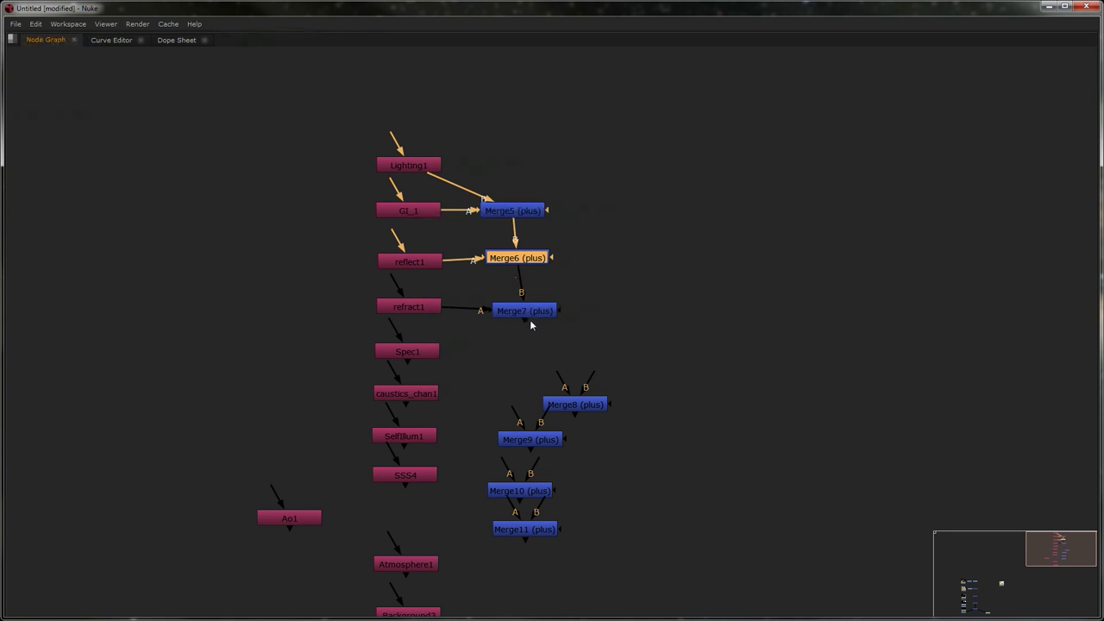
pyautogui.moveTo(529, 320); pyautogui.dragTo(529, 316)
# Chain Merge8 through Merge11 below, adding Spec1, caustics_chan1, SelfIllum1 and SSS4
pyautogui.moveTo(579, 406); pyautogui.dragTo(432, 352)
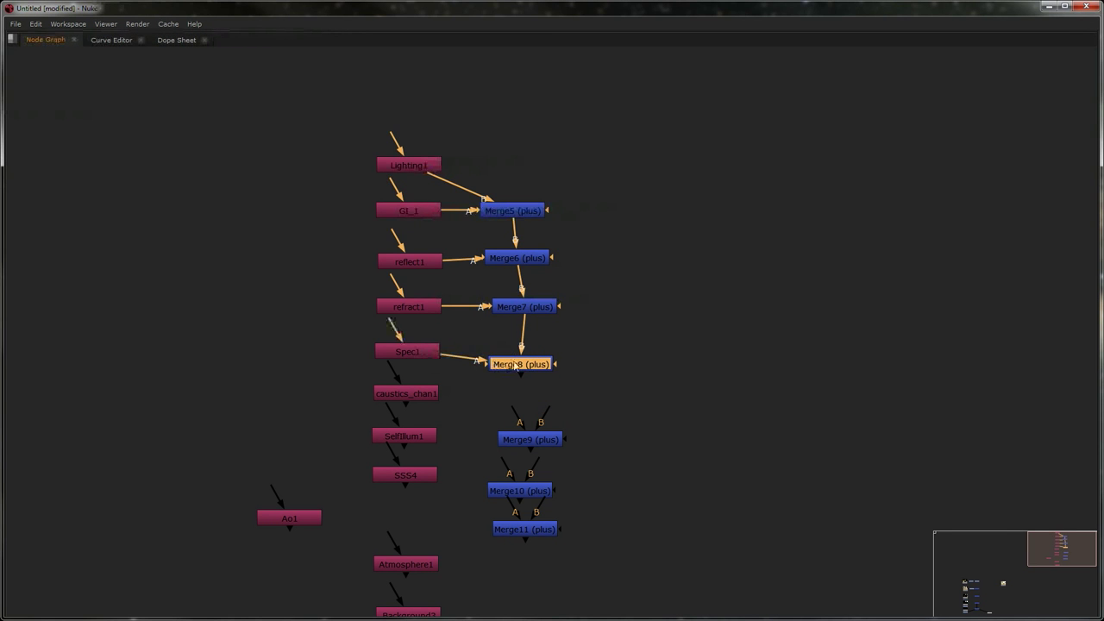
pyautogui.moveTo(517, 366); pyautogui.dragTo(522, 352)
pyautogui.moveTo(527, 439); pyautogui.dragTo(518, 404)
pyautogui.moveTo(524, 390)
pyautogui.mouseDown()
pyautogui.moveTo(528, 356)
pyautogui.moveTo(466, 402)
pyautogui.moveTo(527, 400)
pyautogui.mouseUp()
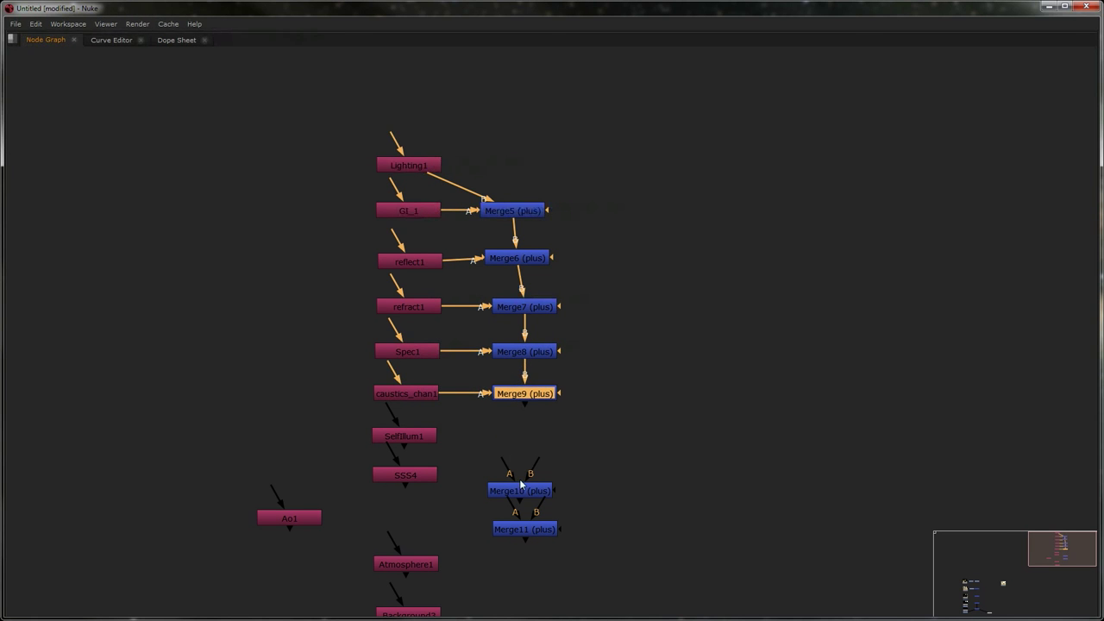
pyautogui.moveTo(520, 485); pyautogui.dragTo(424, 439)
pyautogui.moveTo(533, 444); pyautogui.dragTo(536, 432)
pyautogui.moveTo(528, 528); pyautogui.dragTo(419, 479)
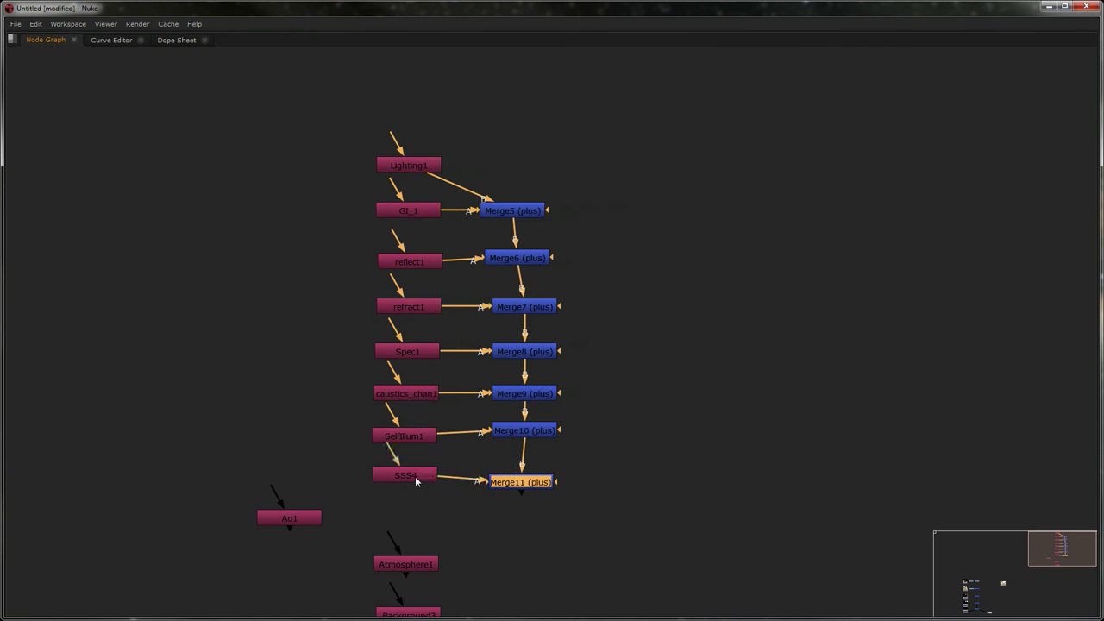
pyautogui.moveTo(524, 483); pyautogui.dragTo(526, 481)
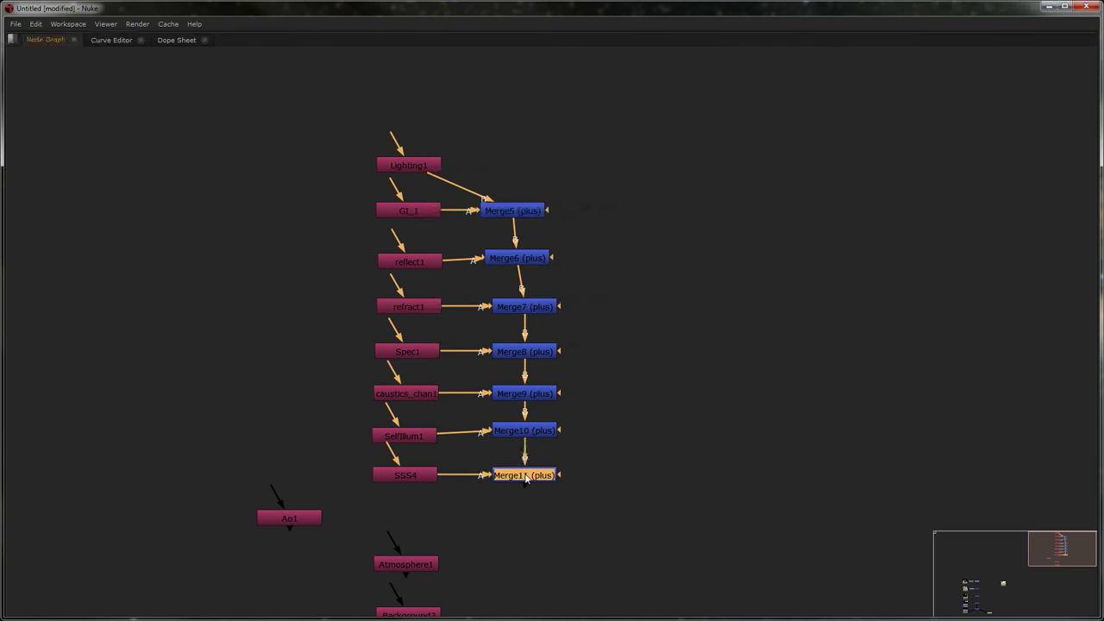
pyautogui.moveTo(524, 496); pyautogui.dragTo(525, 465, button='middle')
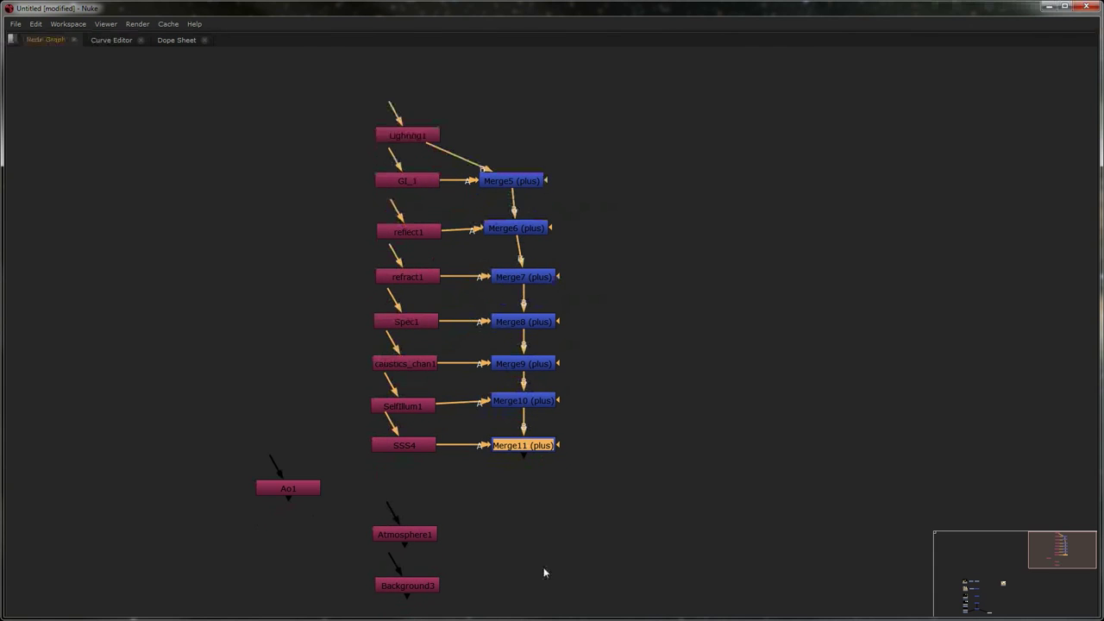
pyautogui.moveTo(544, 572); pyautogui.dragTo(540, 515, button='middle')
# Create Merge12 below Merge11 and set its operation to multiply
pyautogui.press('n')
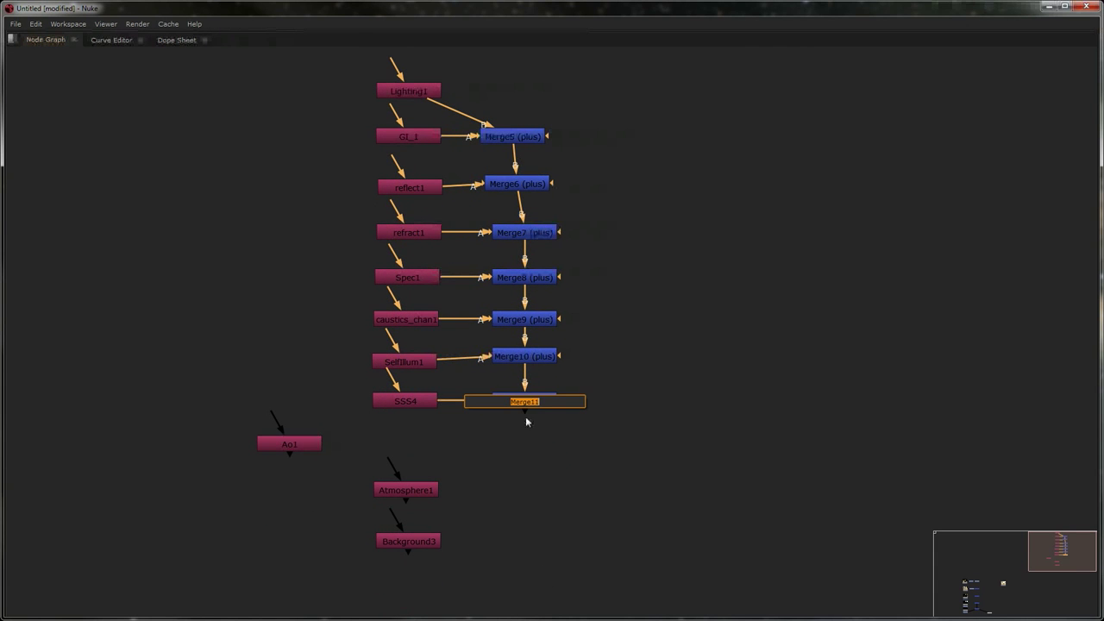
pyautogui.press('Return')
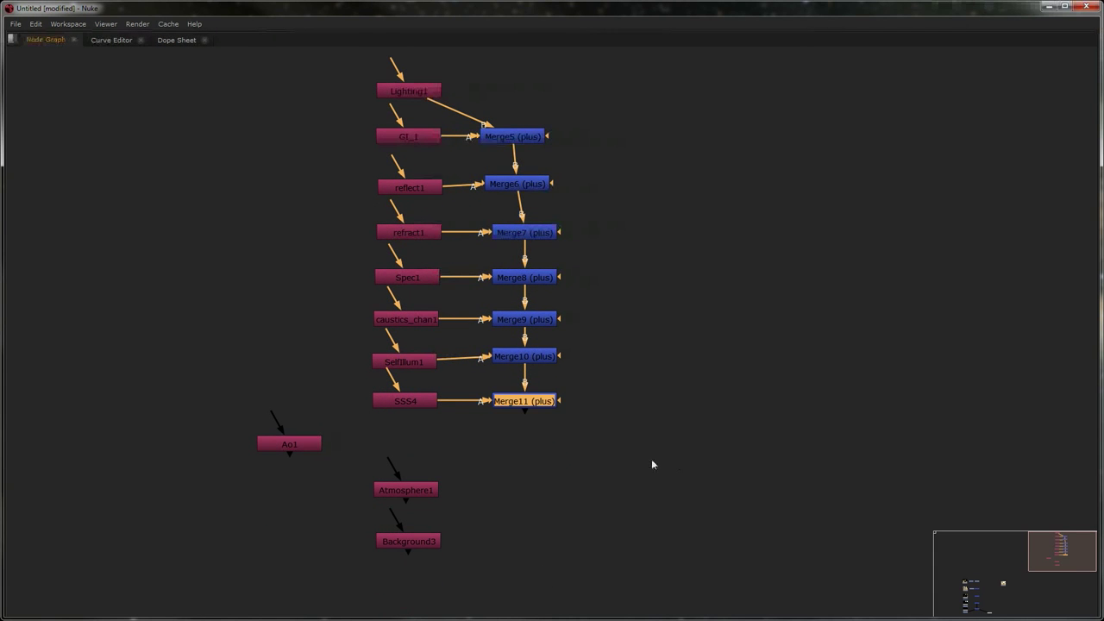
pyautogui.click(544, 456)
pyautogui.press('Tab')
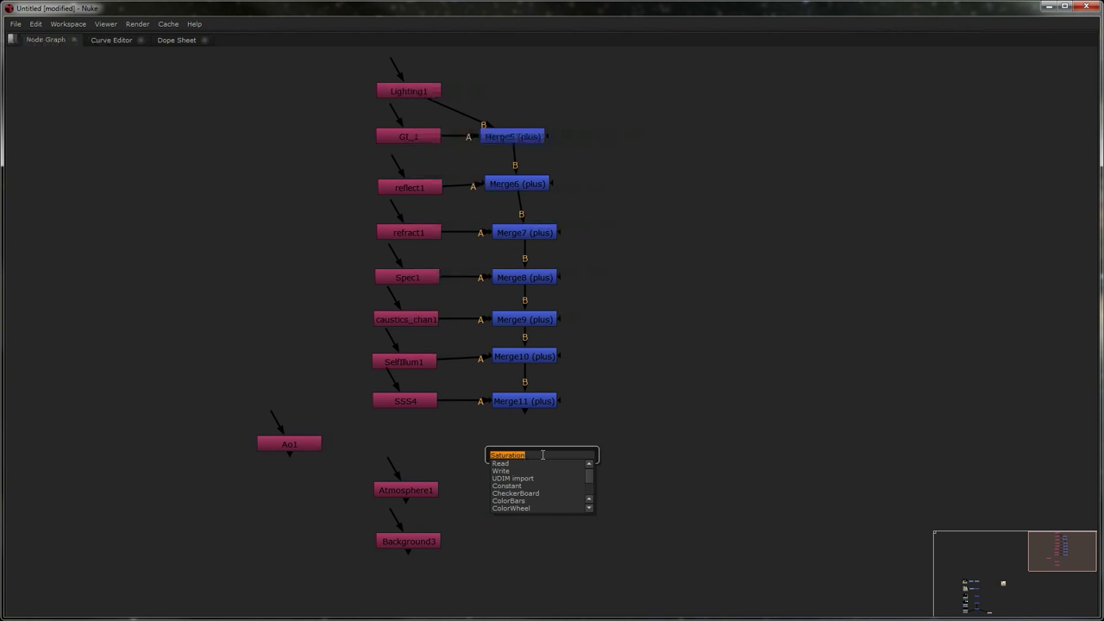
pyautogui.press('Escape')
pyautogui.press('m')
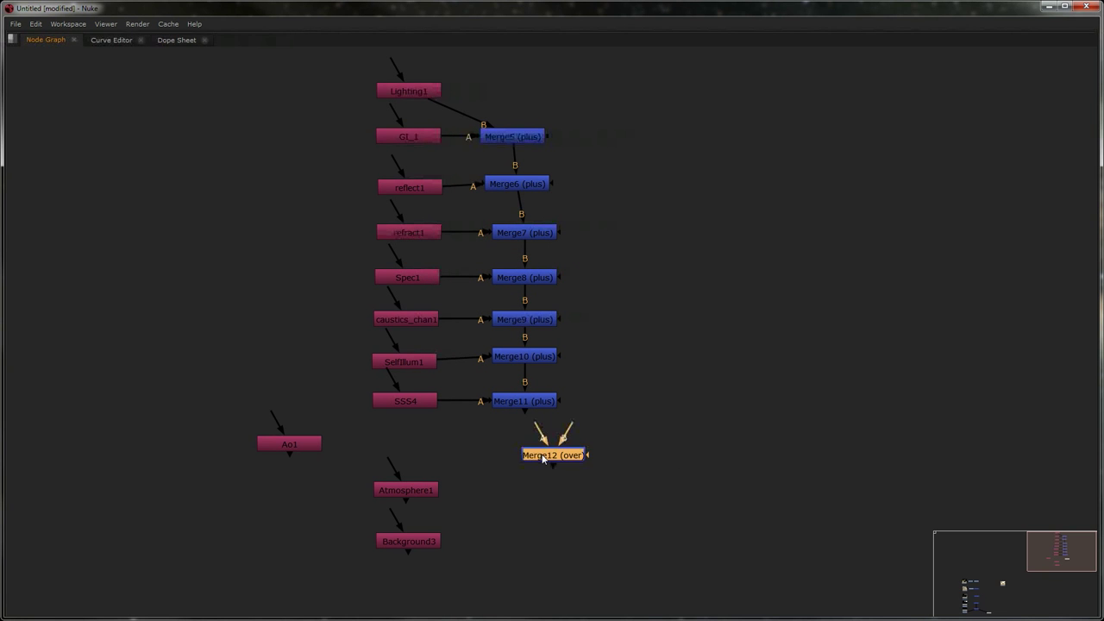
pyautogui.press('space')
pyautogui.click(824, 263)
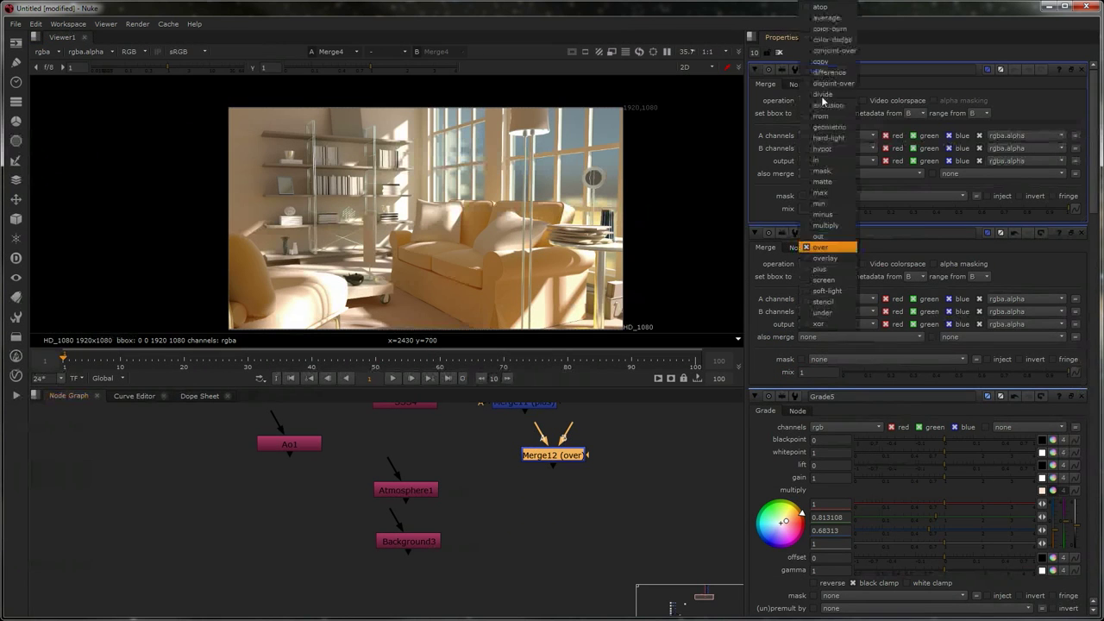
pyautogui.click(825, 225)
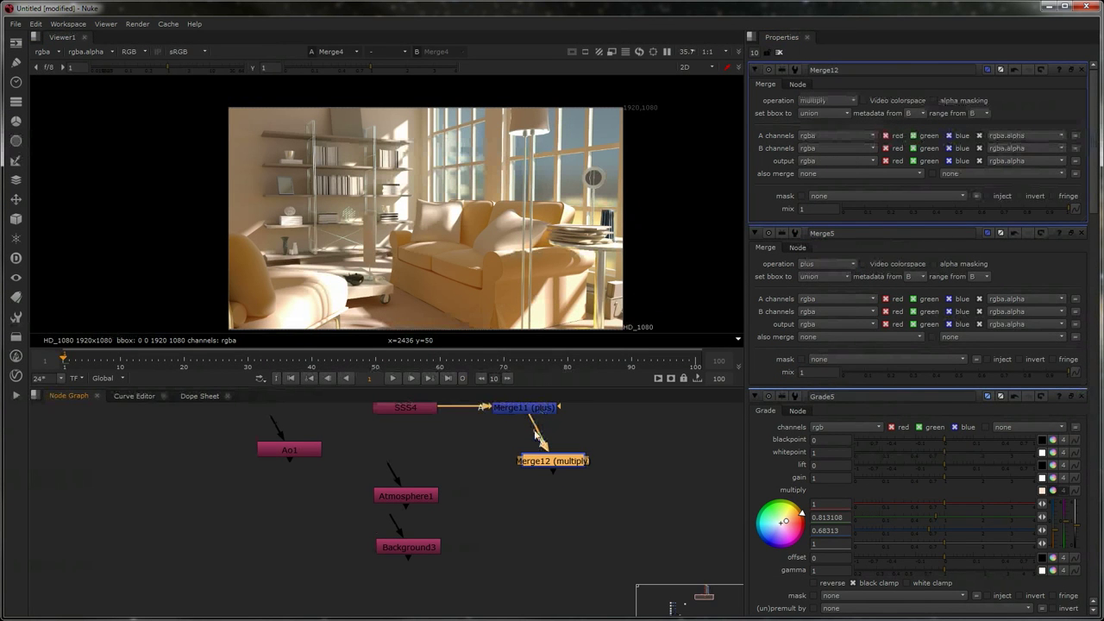
# Connect Ao1 to Merge12's A input and arrange both beneath Merge11
pyautogui.moveTo(541, 442); pyautogui.dragTo(354, 461)
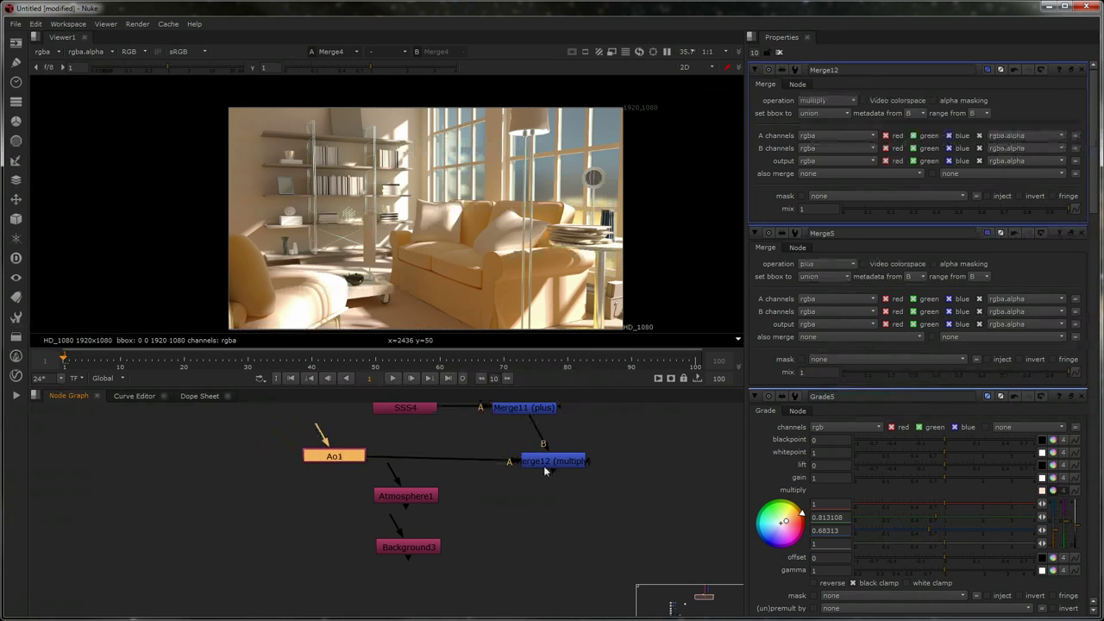
pyautogui.moveTo(548, 467); pyautogui.dragTo(527, 457)
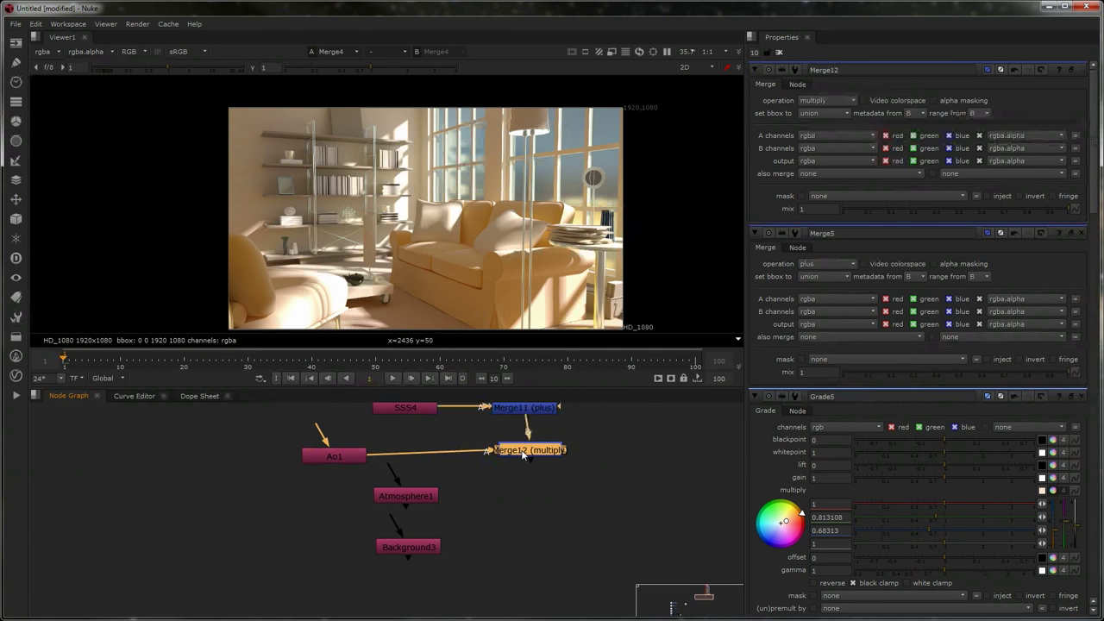
pyautogui.click(531, 507)
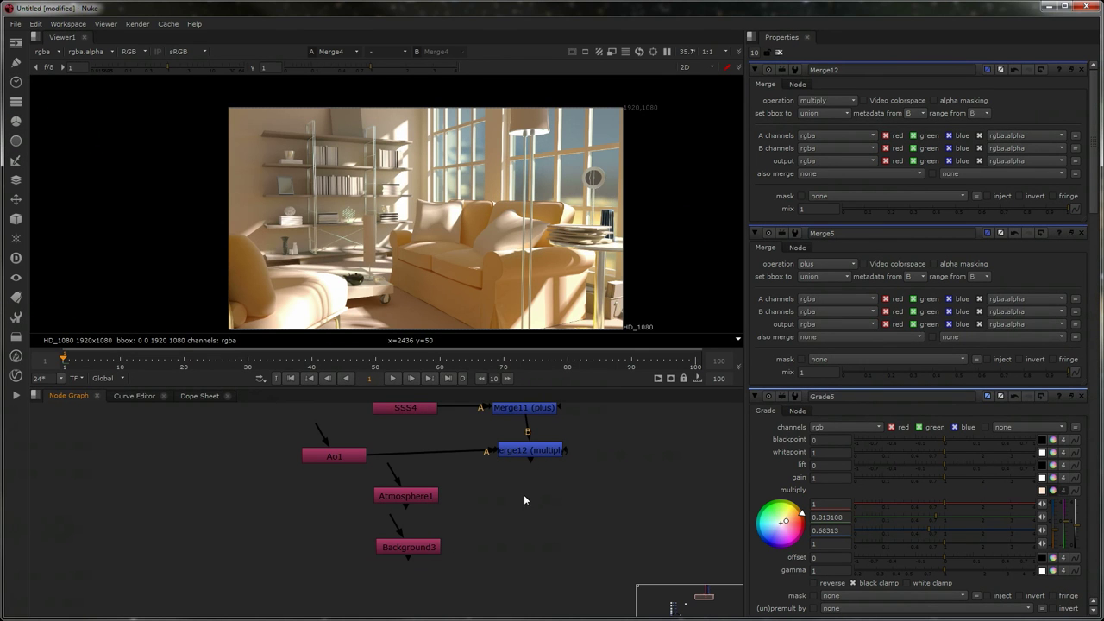
pyautogui.click(534, 411)
pyautogui.click(552, 539)
# Add Merge13 and Merge14 taking Atmosphere1 and Background3 into A, with Merge13 feeding Merge14's B
pyautogui.press('m')
pyautogui.press('m')
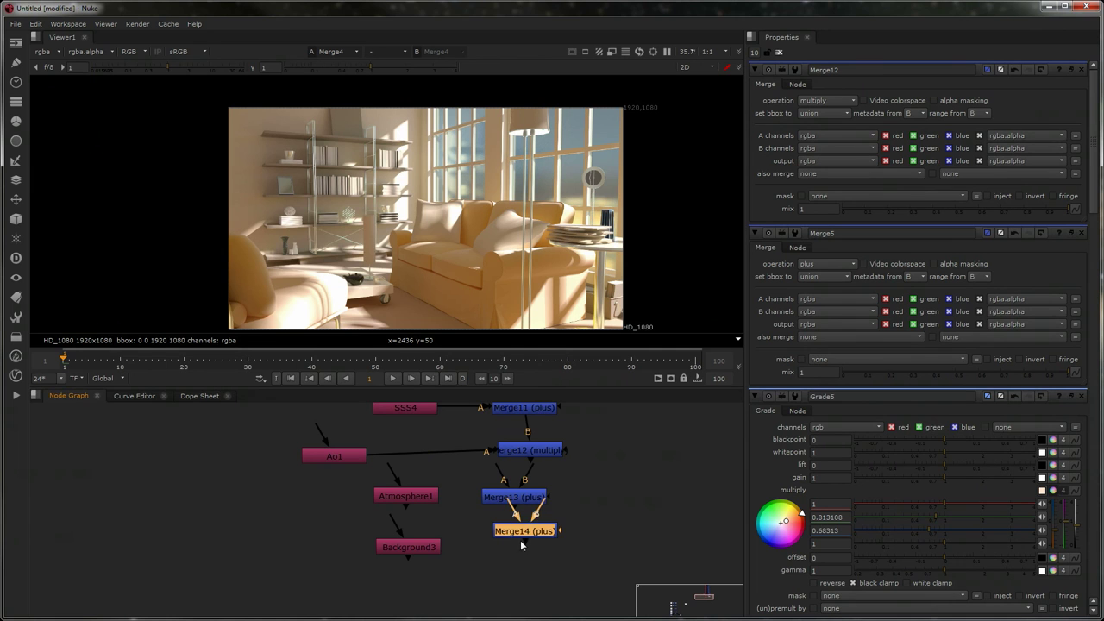
pyautogui.moveTo(525, 533); pyautogui.dragTo(416, 546)
pyautogui.moveTo(503, 480); pyautogui.dragTo(529, 466)
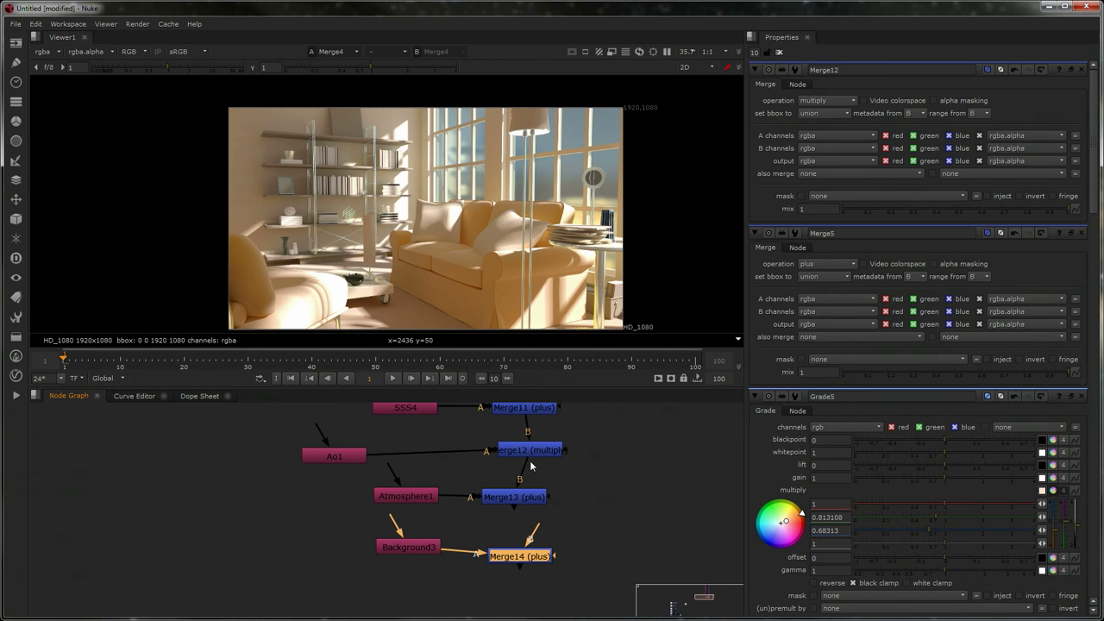
pyautogui.moveTo(535, 530); pyautogui.dragTo(526, 498)
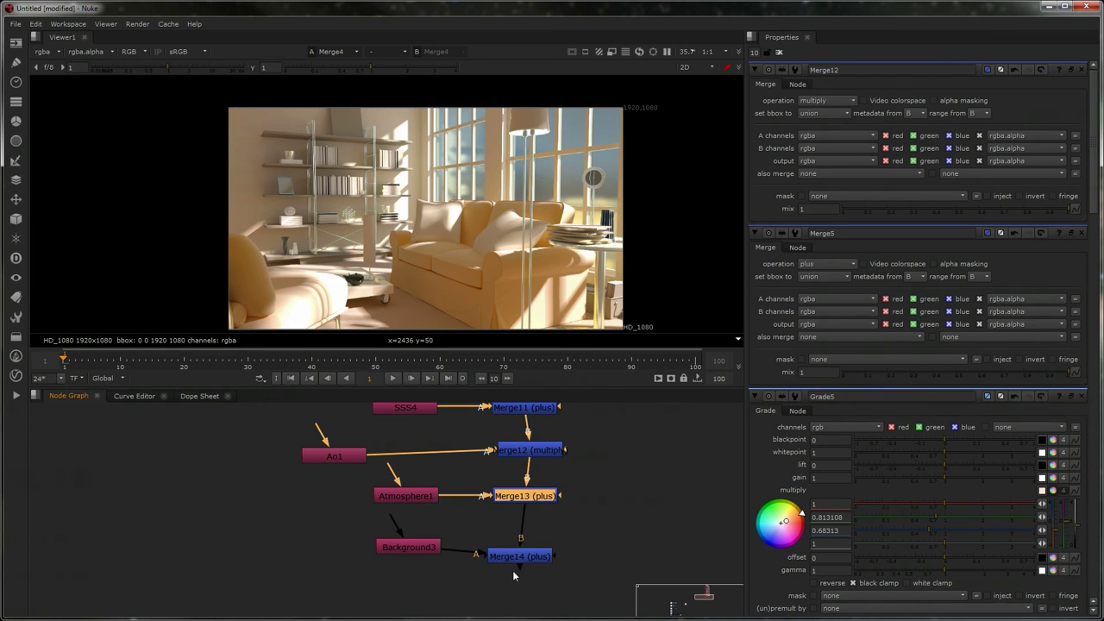
pyautogui.click(515, 557)
# Frame the whole Merge5 to Merge14 chain and nudge Merge14 and Ao1 into line
pyautogui.scroll(-3, 563, 537)
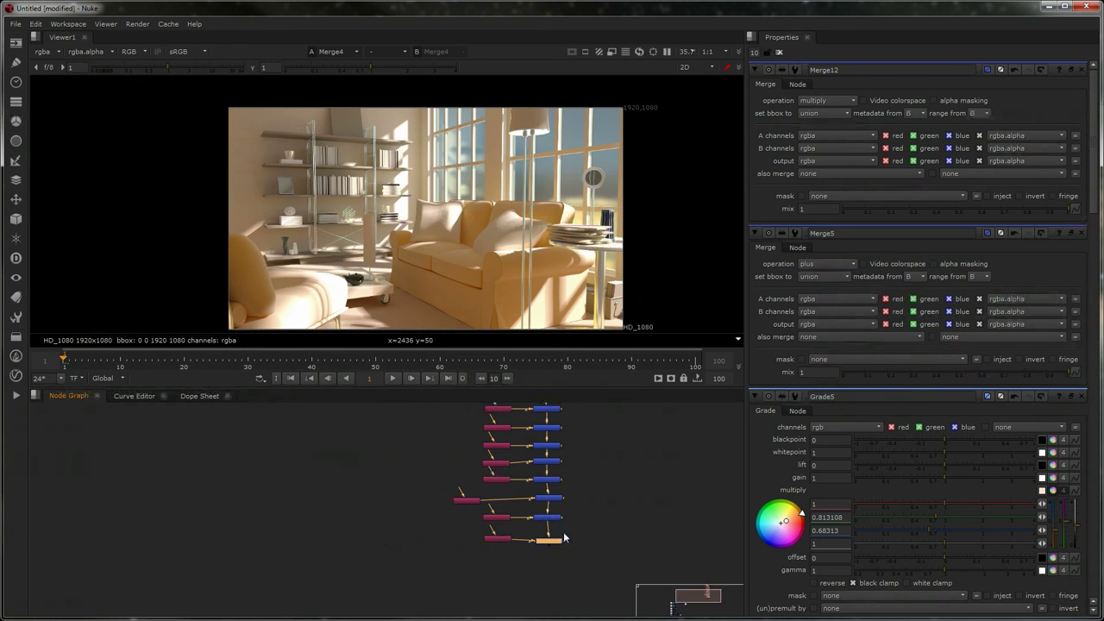
pyautogui.press('space')
pyautogui.scroll(8, 532, 443)
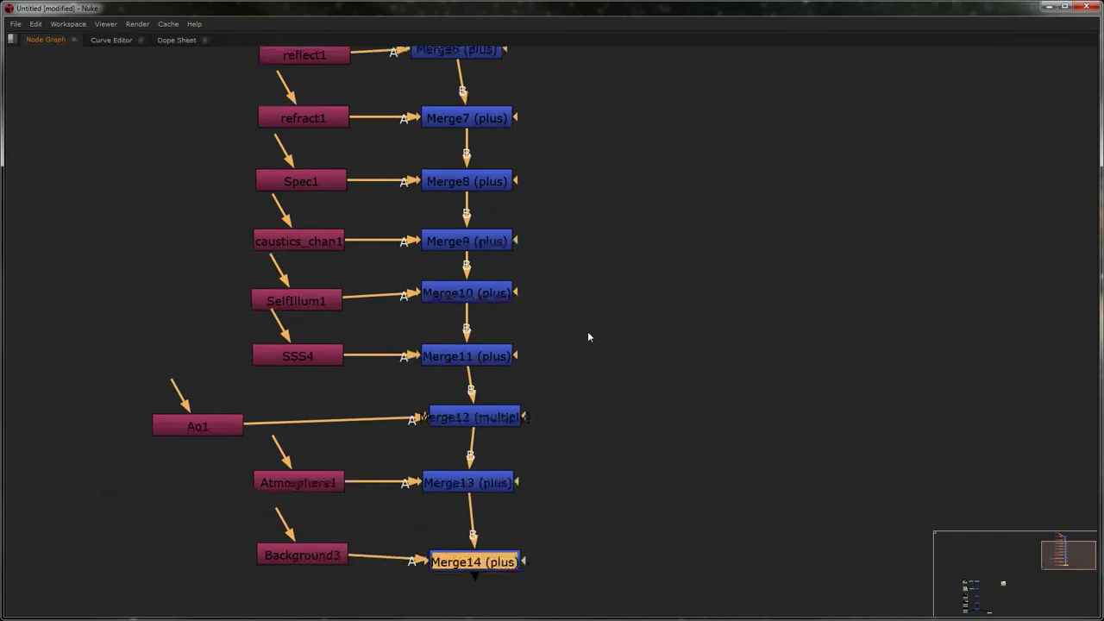
pyautogui.scroll(-2, 704, 407)
pyautogui.moveTo(700, 387); pyautogui.dragTo(653, 348, button='middle')
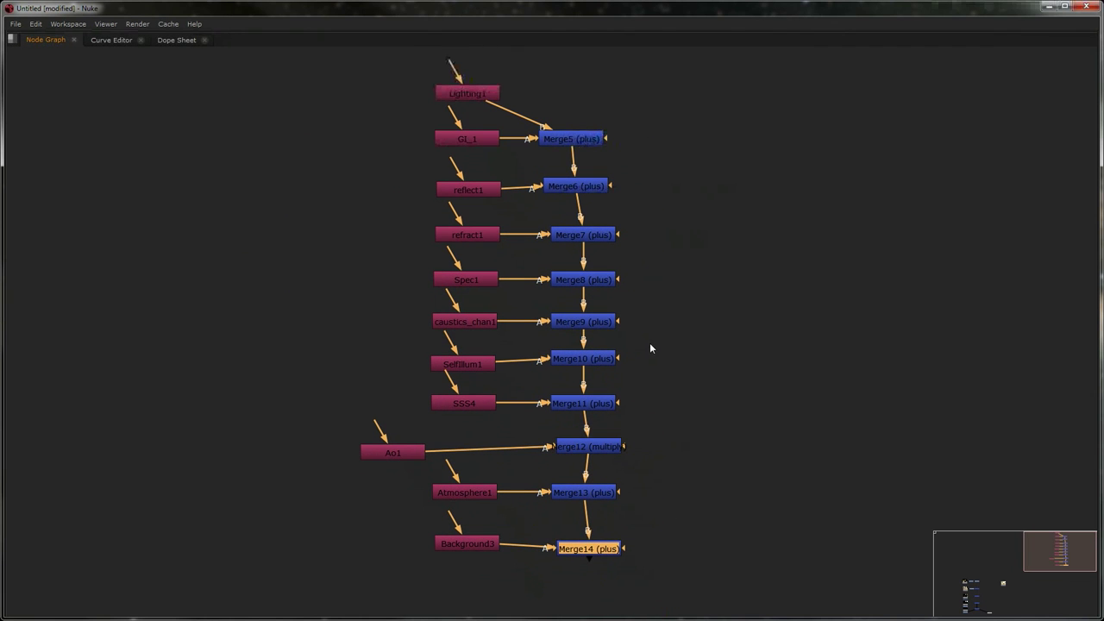
pyautogui.moveTo(596, 548); pyautogui.dragTo(591, 543)
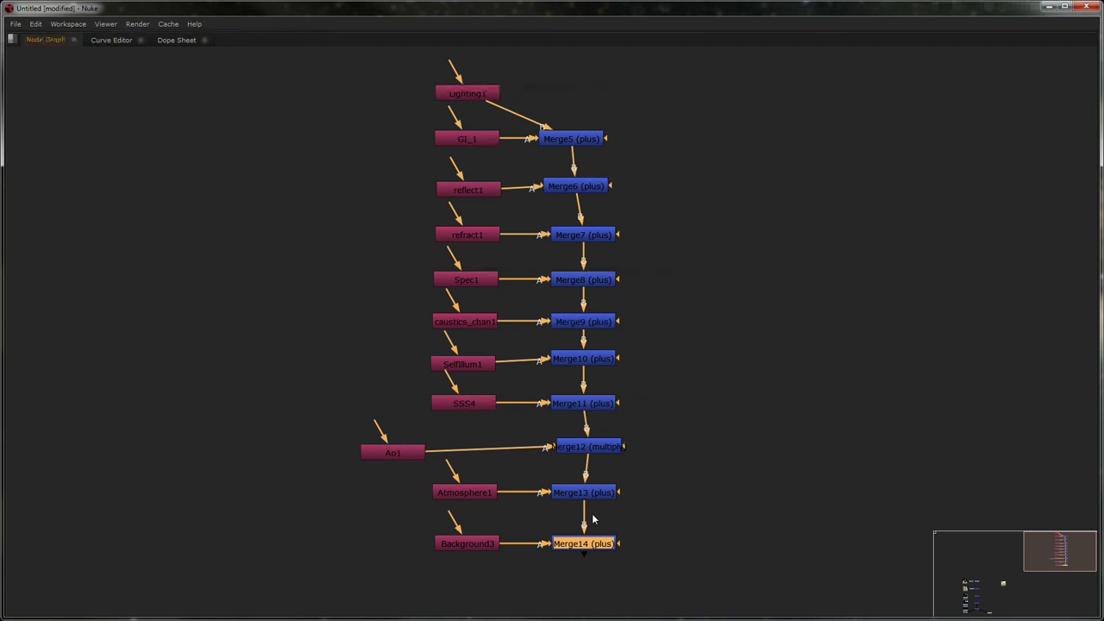
pyautogui.moveTo(410, 452); pyautogui.dragTo(410, 448)
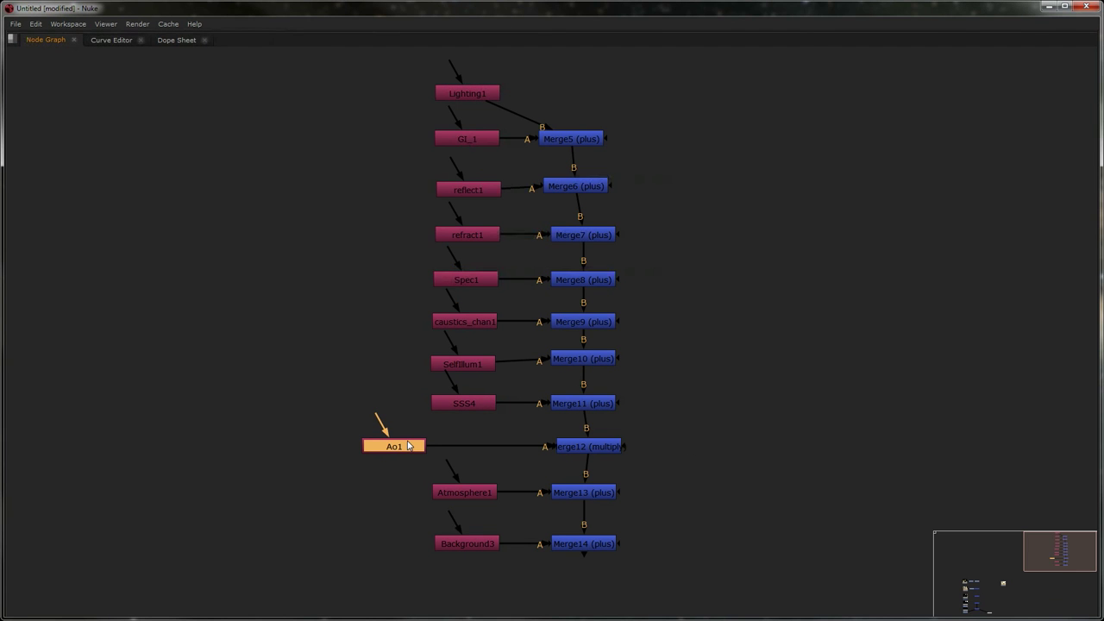
pyautogui.click(462, 98)
pyautogui.click(461, 140)
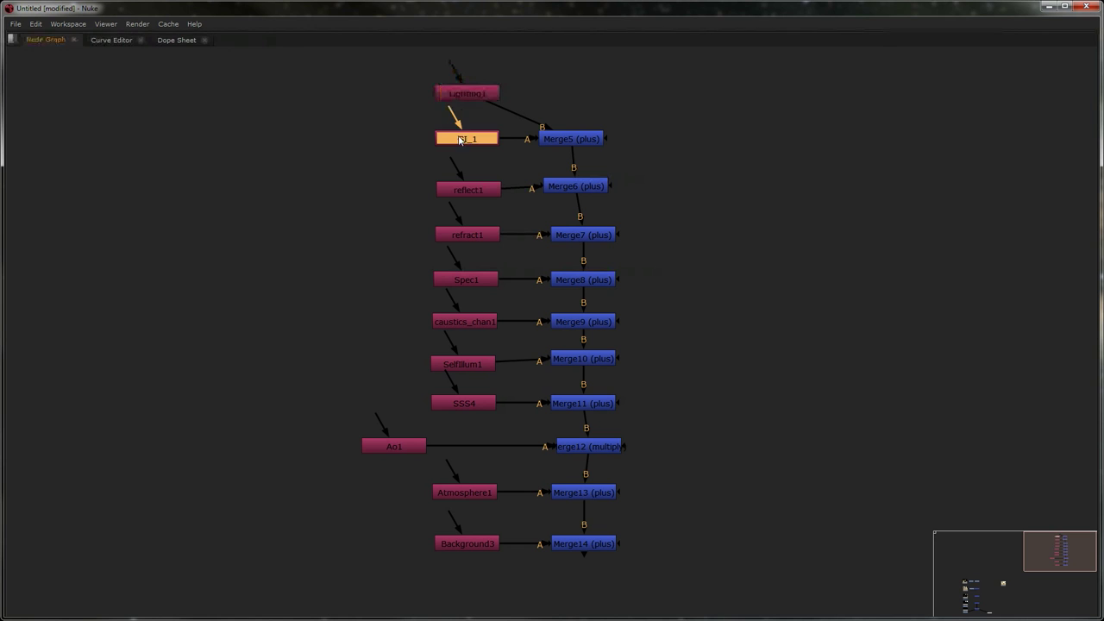
pyautogui.click(467, 192)
pyautogui.click(464, 241)
pyautogui.click(471, 278)
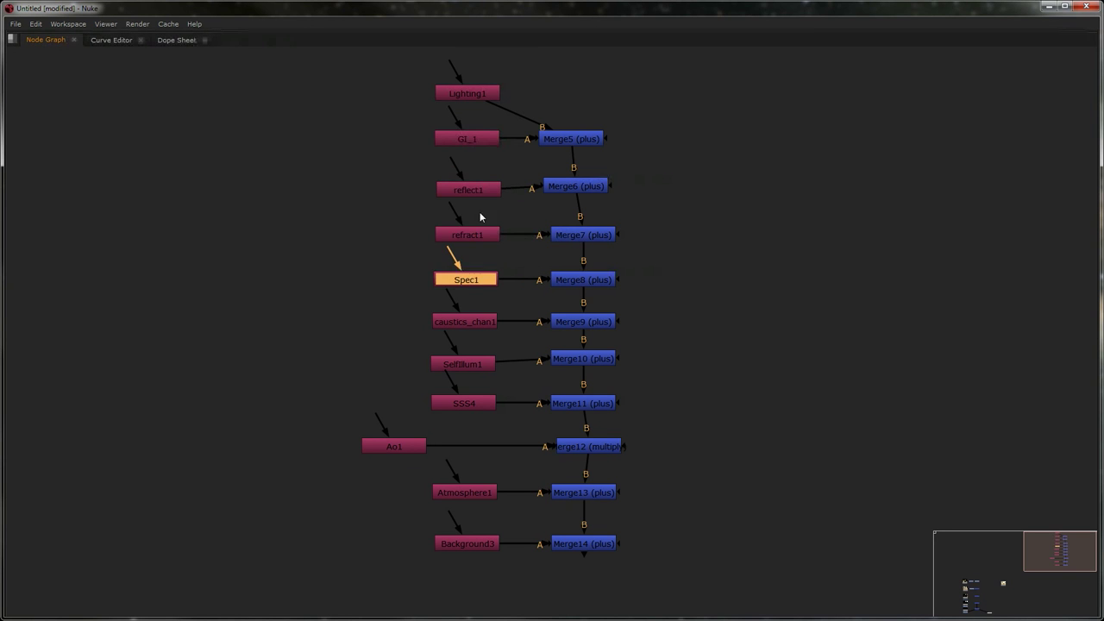
pyautogui.click(471, 236)
pyautogui.click(469, 191)
pyautogui.click(466, 141)
pyautogui.click(463, 96)
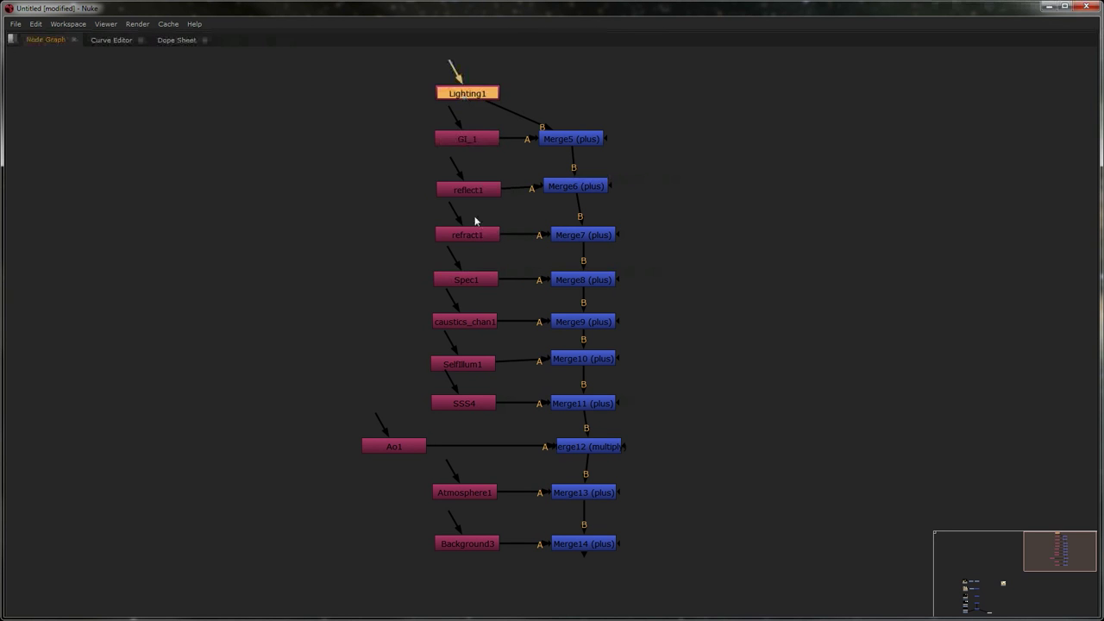
pyautogui.click(465, 140)
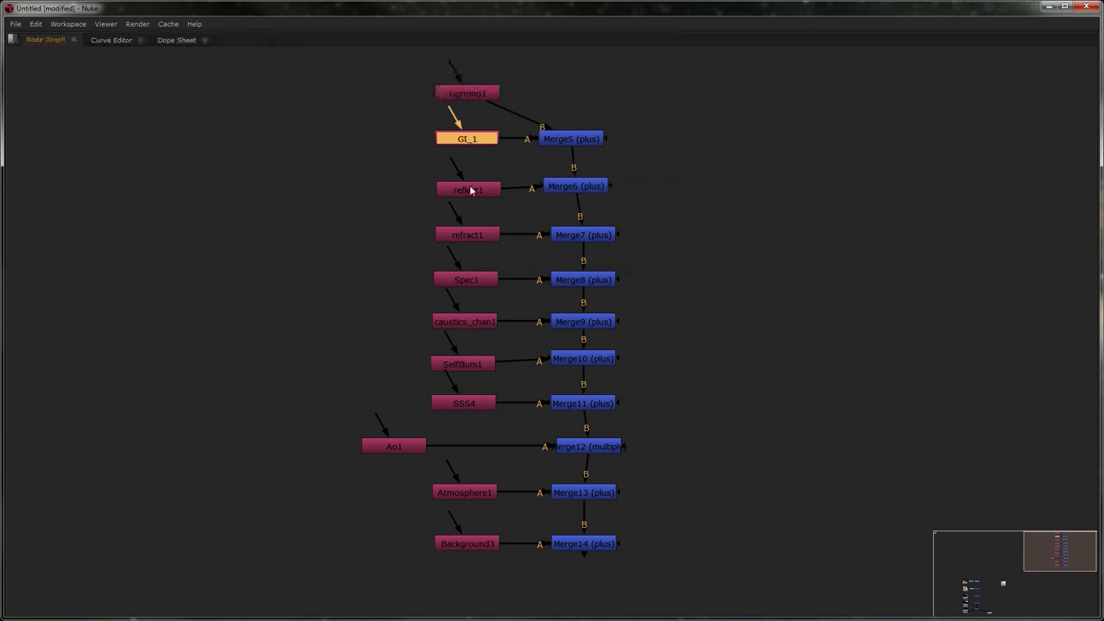